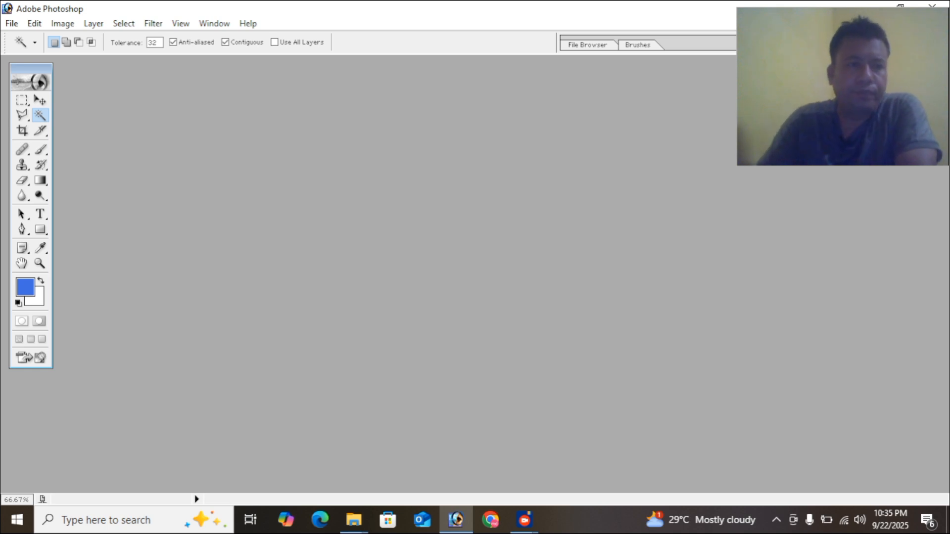
{"action": "key", "text": "alt"}
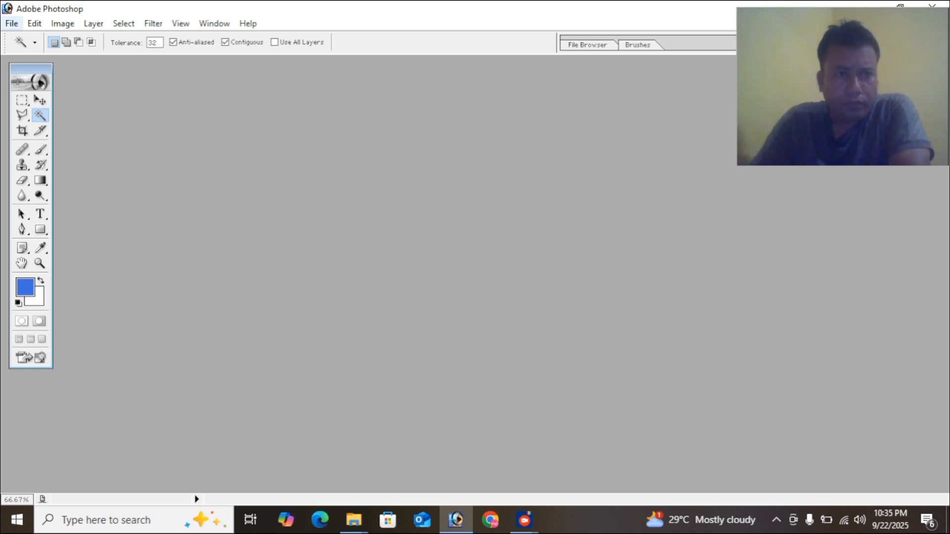
{"action": "key", "text": "Down"}
{"action": "key", "text": "Down"}
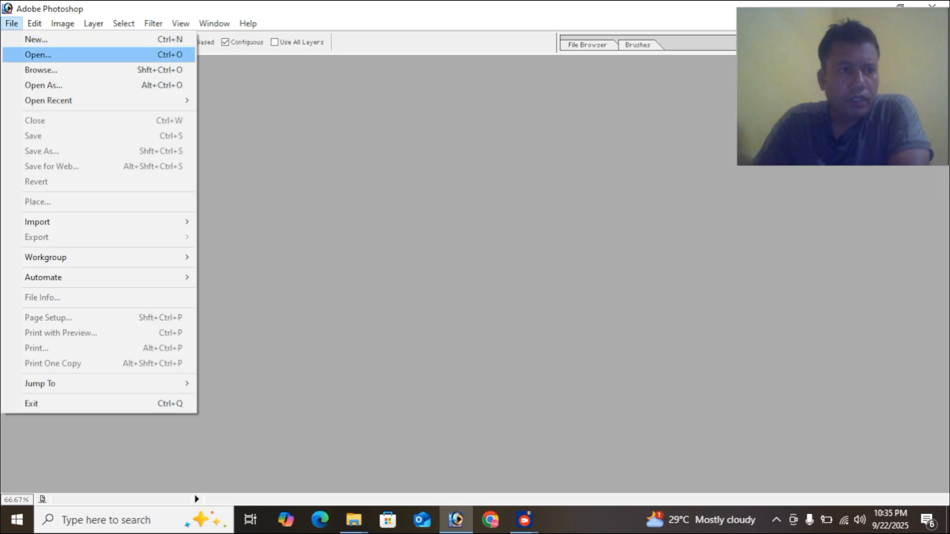
{"action": "key", "text": "Return"}
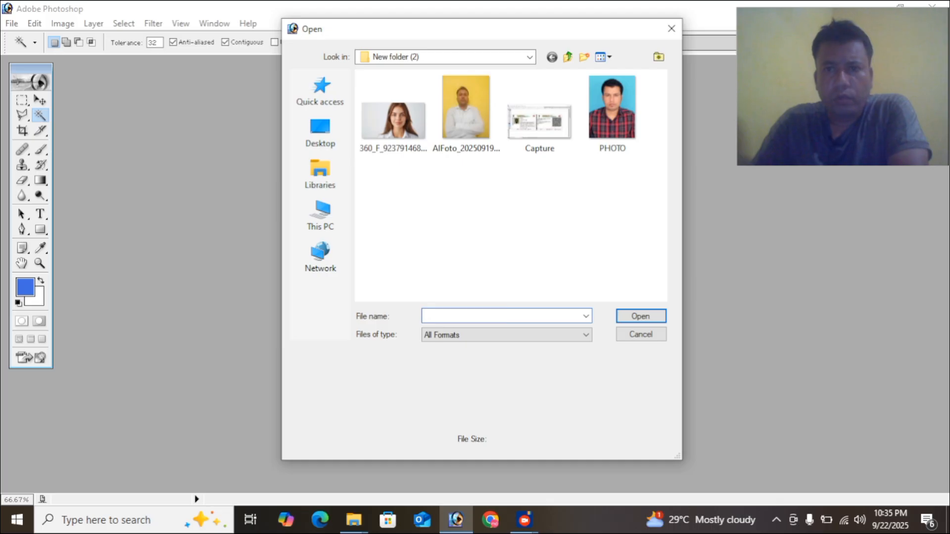
{"action": "left_click", "coordinate": [672, 29]}
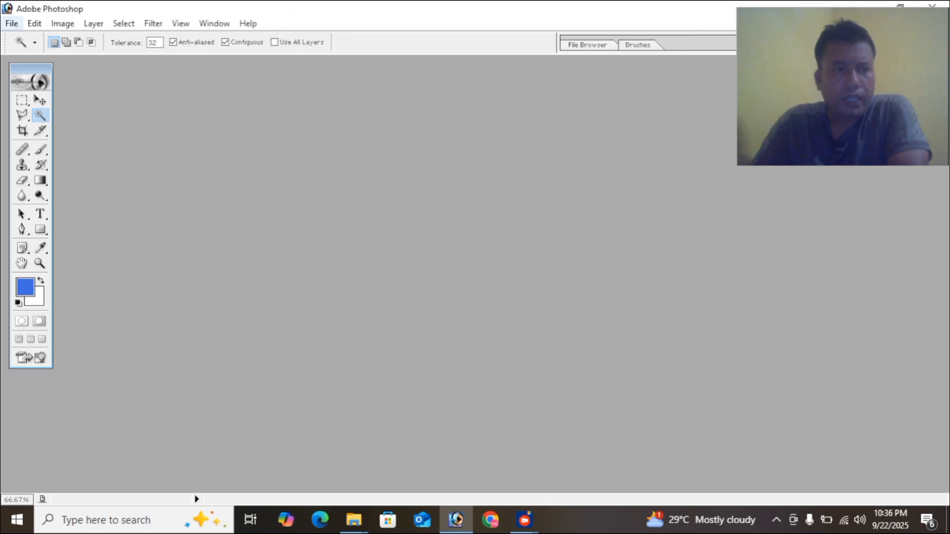
Open the woman's portrait photo whose file name starts with 360_F_923791468 from New folder (2)
{"action": "left_click", "coordinate": [12, 24]}
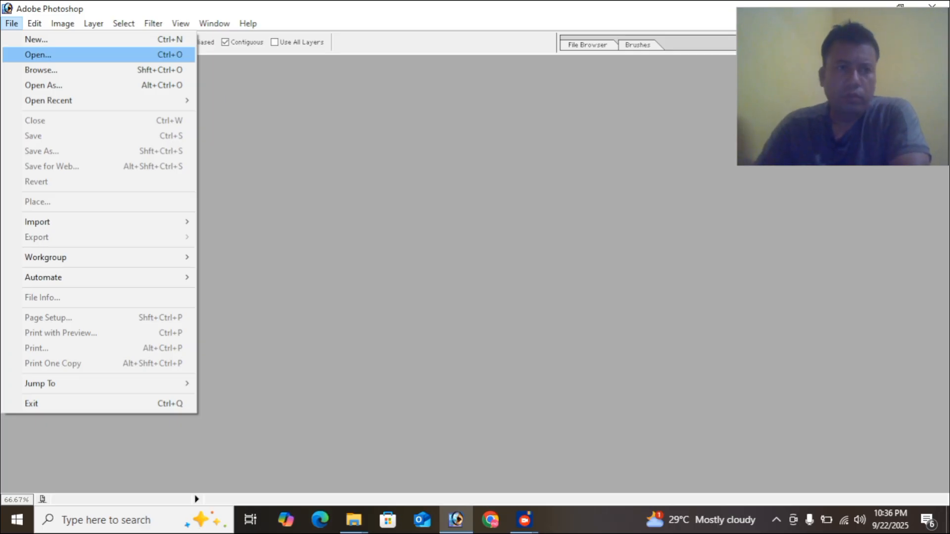
{"action": "key", "text": "Up"}
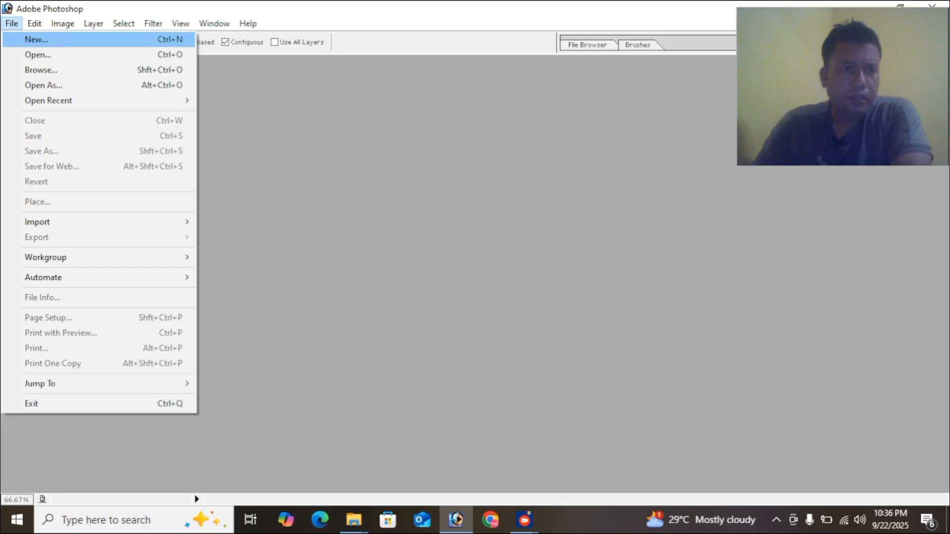
{"action": "key", "text": "Down"}
{"action": "key", "text": "Up"}
{"action": "key", "text": "Down"}
{"action": "key", "text": "Down"}
{"action": "key", "text": "Up"}
{"action": "key", "text": "Return"}
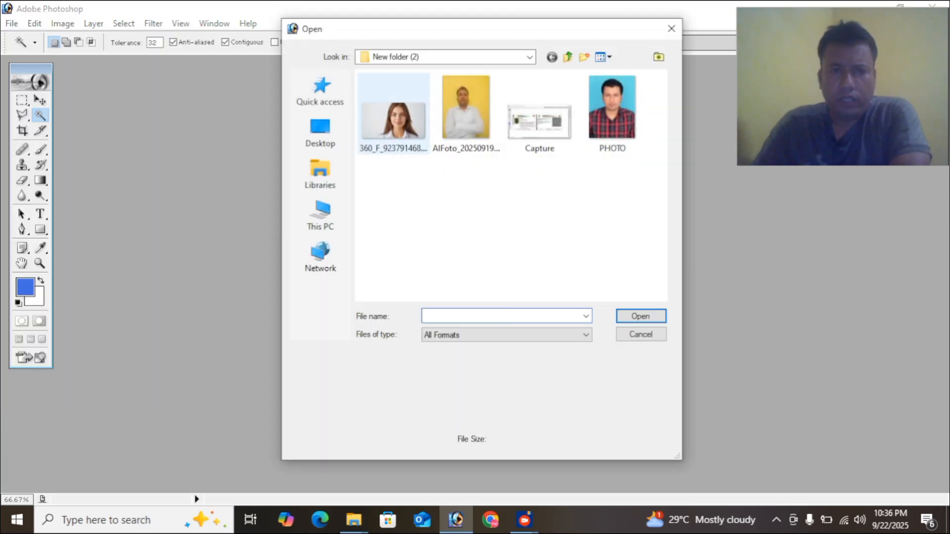
{"action": "left_click", "coordinate": [445, 57]}
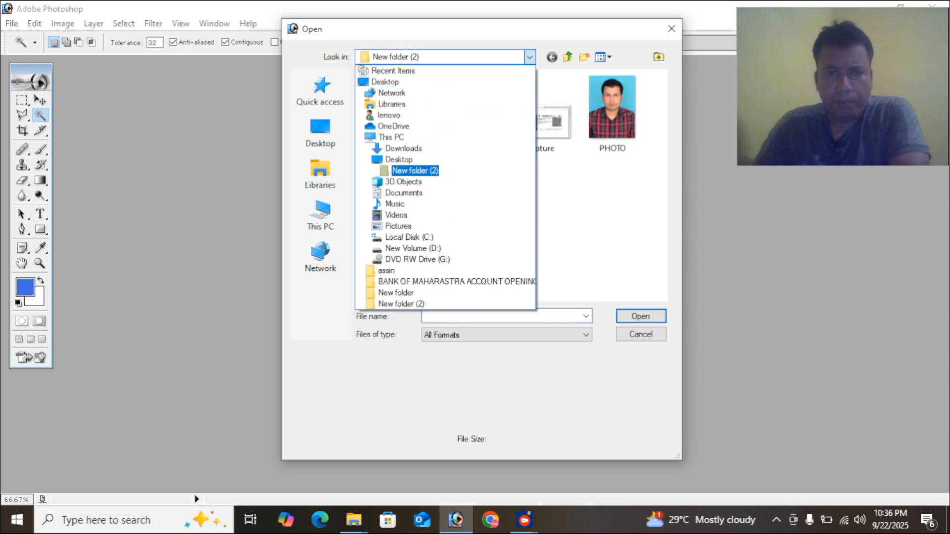
{"action": "left_click", "coordinate": [445, 57]}
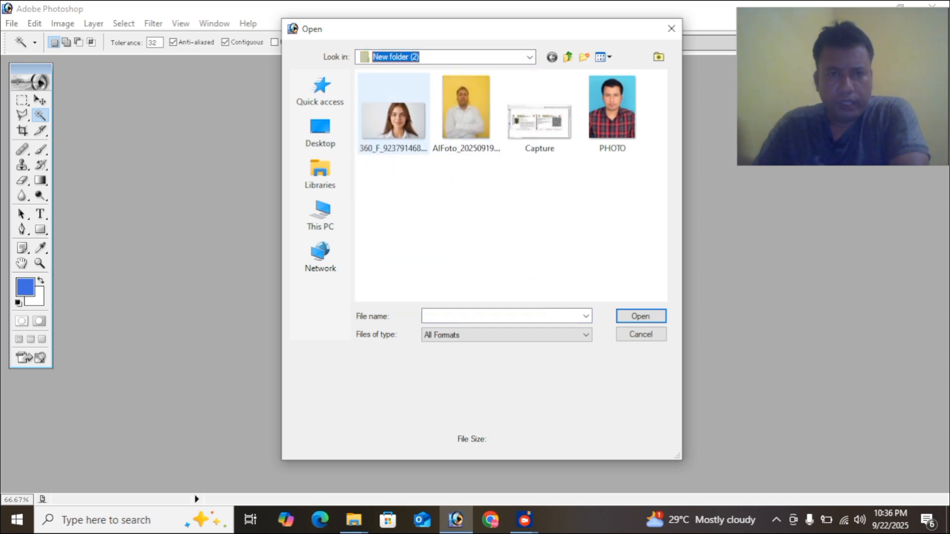
{"action": "left_click", "coordinate": [394, 121]}
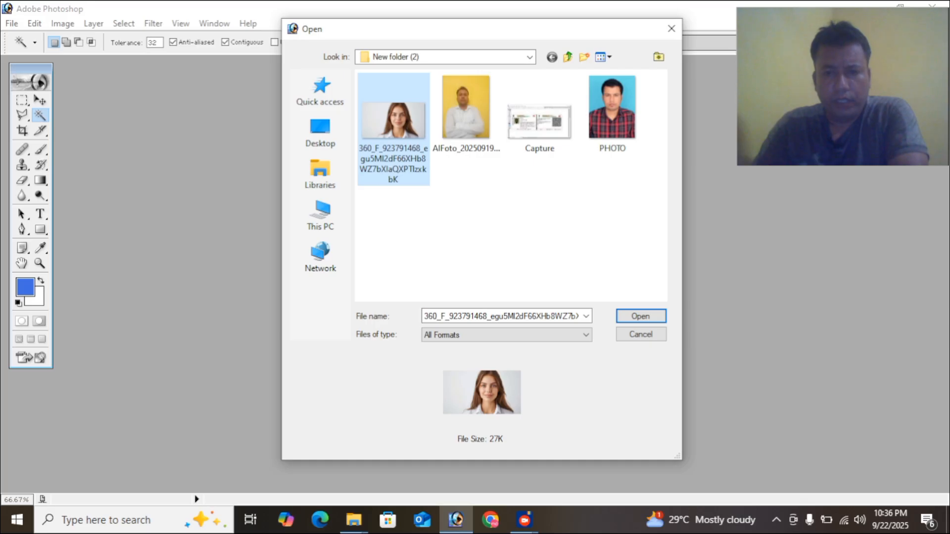
{"action": "left_click", "coordinate": [641, 317]}
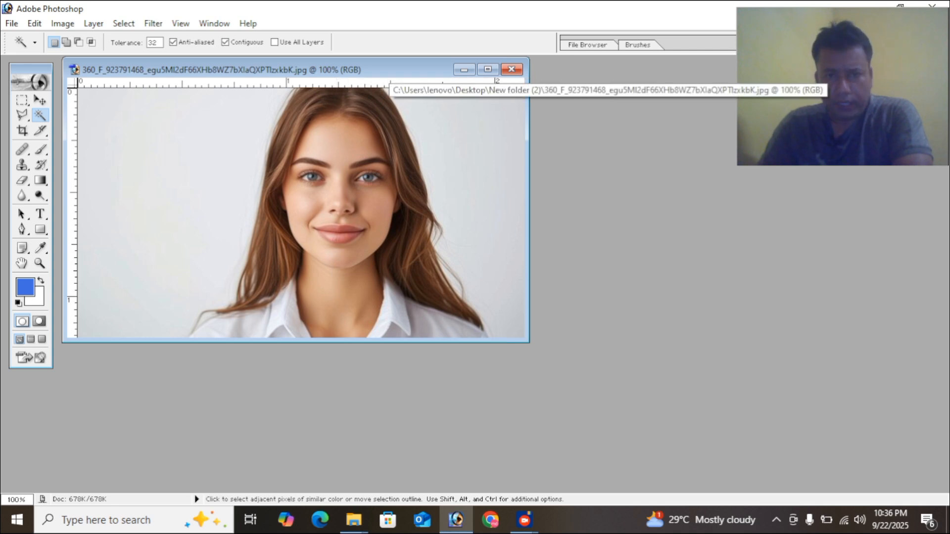
Duplicate the portrait image under the suggested copy name and move the copy's window away so both images can be seen
{"action": "right_click", "coordinate": [387, 70]}
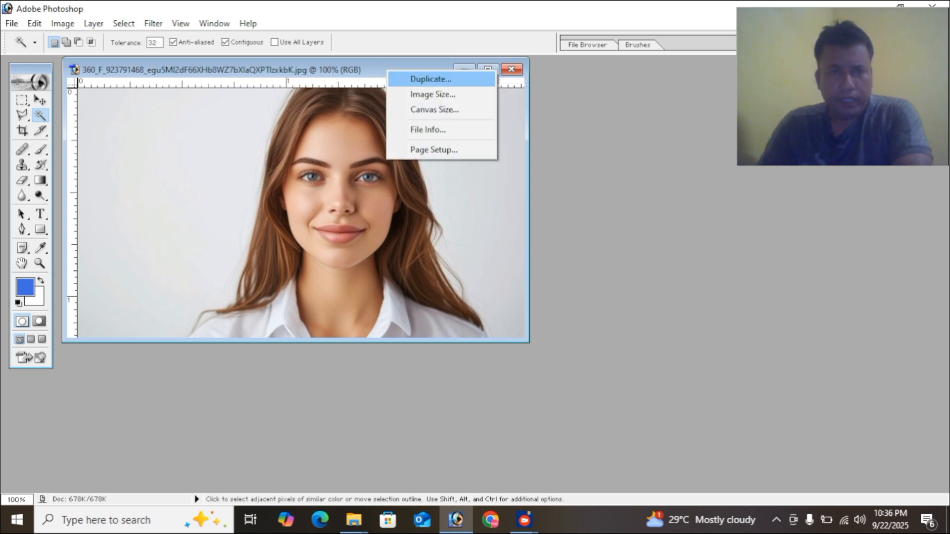
{"action": "left_click", "coordinate": [431, 79]}
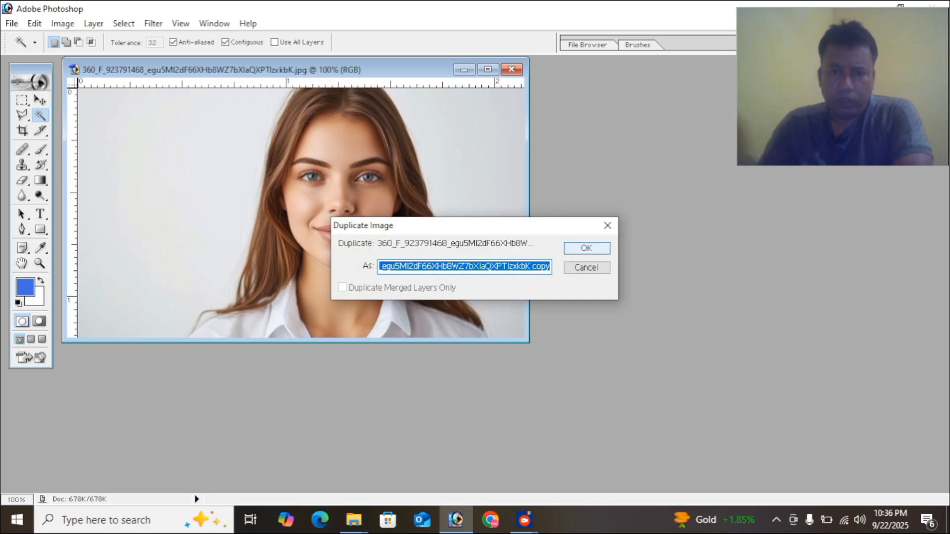
{"action": "key", "text": "Return"}
{"action": "left_click_drag", "start_coordinate": [346, 75], "coordinate": [771, 200]}
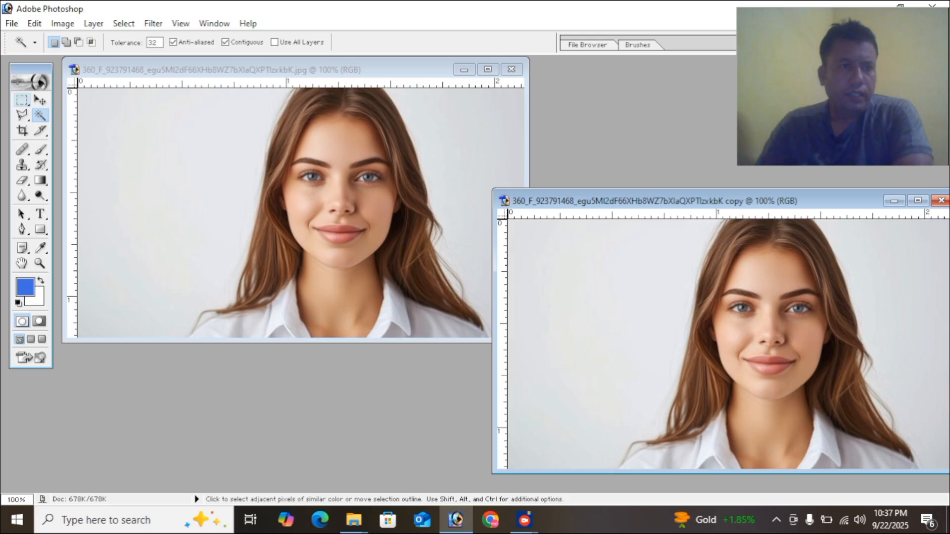
Select the woman's face in the original portrait with the Rectangular Marquee Tool, from the top of the hair to just below the chin
{"action": "left_click", "coordinate": [22, 100]}
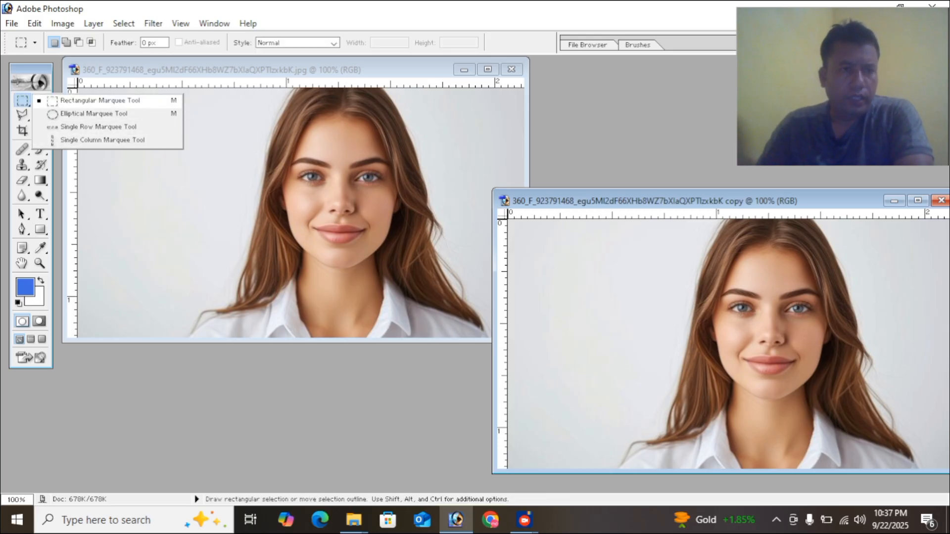
{"action": "left_click", "coordinate": [100, 101]}
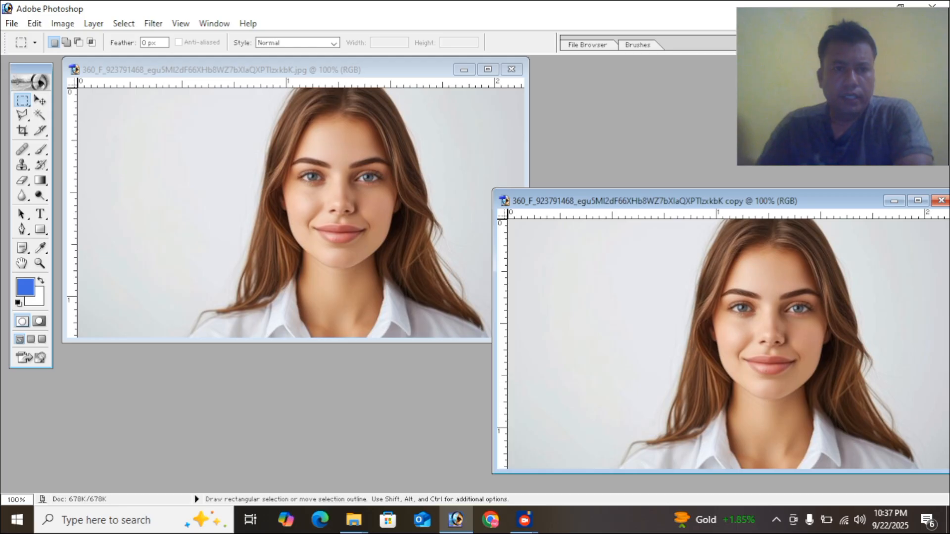
{"action": "key", "text": "ctrl+Tab"}
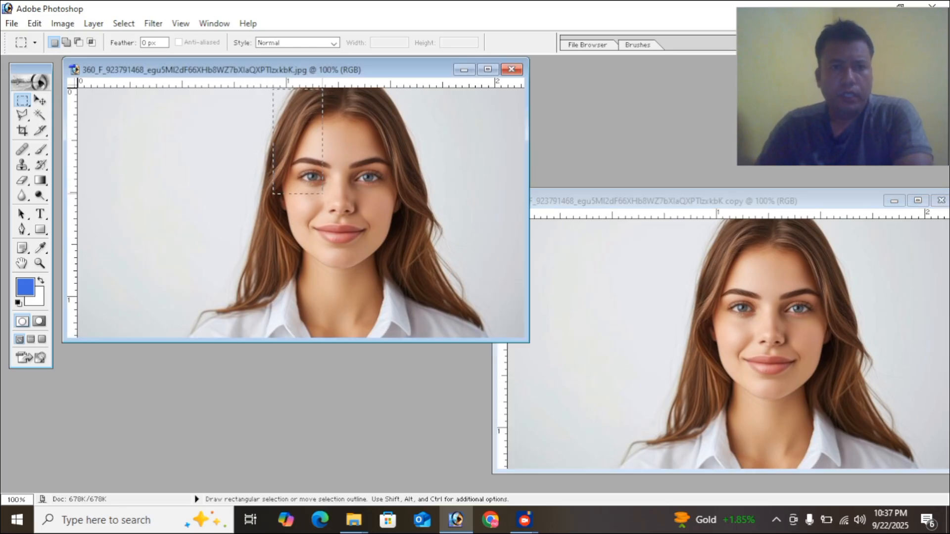
{"action": "left_click_drag", "start_coordinate": [273, 89], "coordinate": [415, 266]}
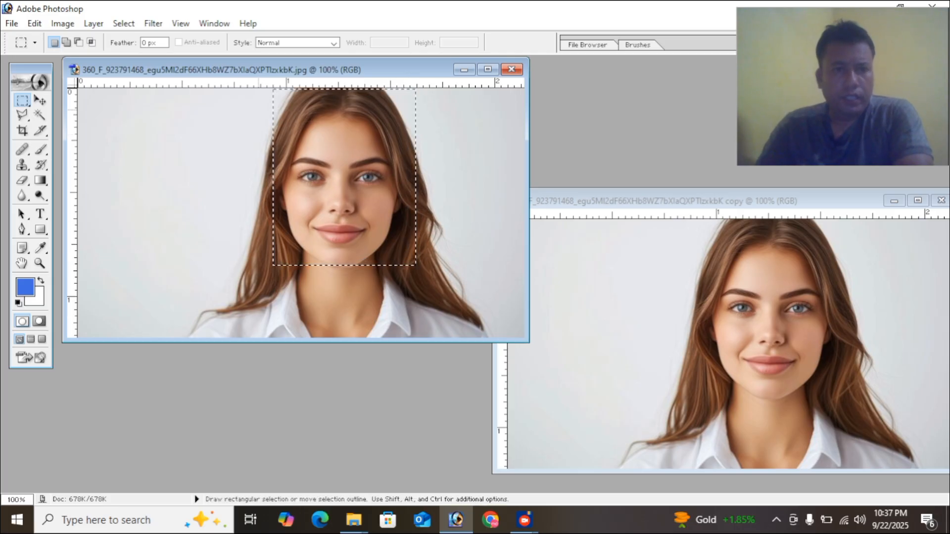
{"action": "left_click_drag", "start_coordinate": [407, 323], "coordinate": [408, 312]}
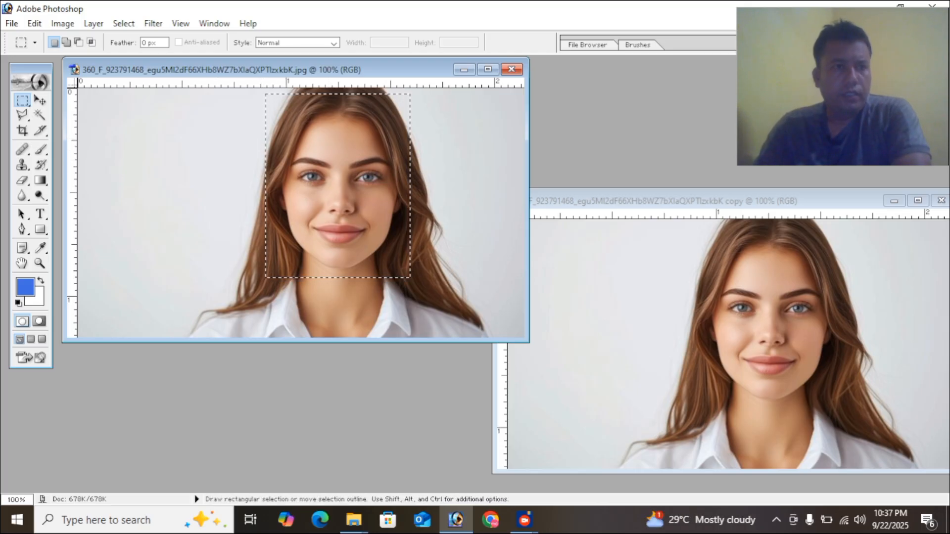
Create a white A4 document in RGB Color at 300 pixels/inch and place its window between the two portrait images
{"action": "key", "text": "alt+f"}
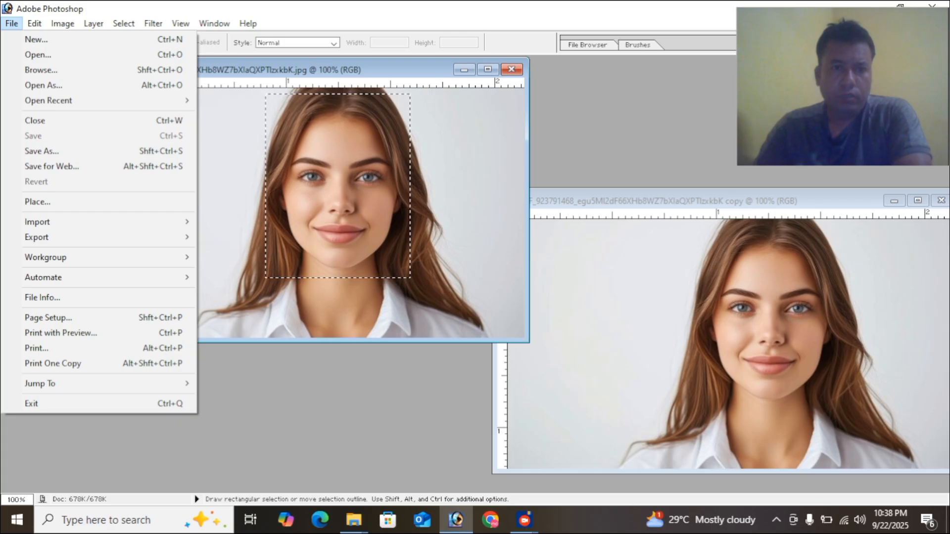
{"action": "key", "text": "Right"}
{"action": "key", "text": "Left"}
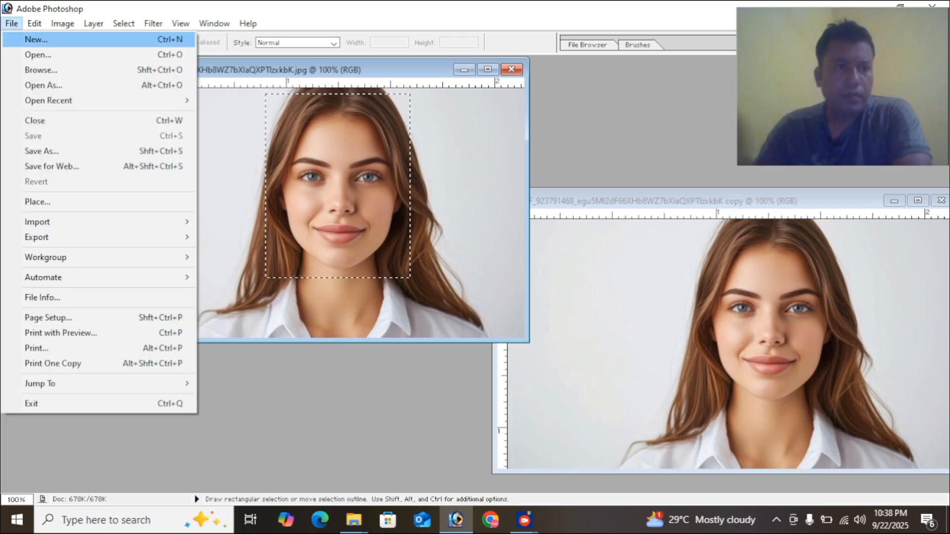
{"action": "key", "text": "Return"}
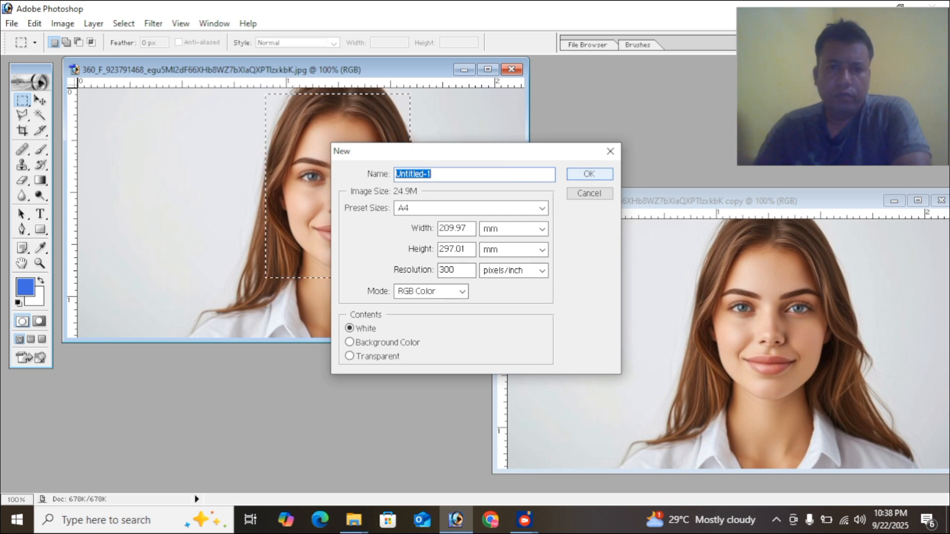
{"action": "key", "text": "Return"}
{"action": "left_click_drag", "start_coordinate": [148, 81], "coordinate": [644, 120]}
{"action": "left_click_drag", "start_coordinate": [266, 94], "coordinate": [410, 278]}
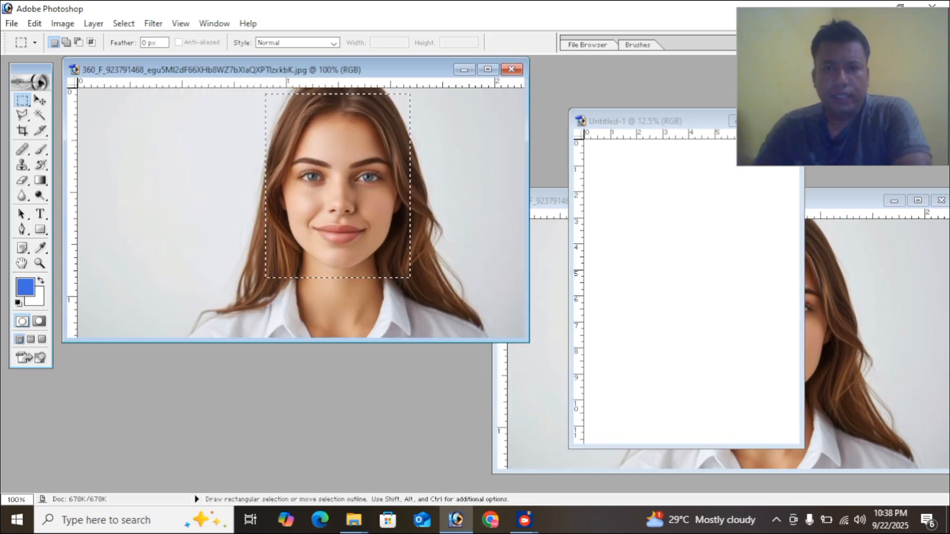
{"action": "left_click", "coordinate": [644, 122]}
{"action": "left_click_drag", "start_coordinate": [643, 121], "coordinate": [561, 149]}
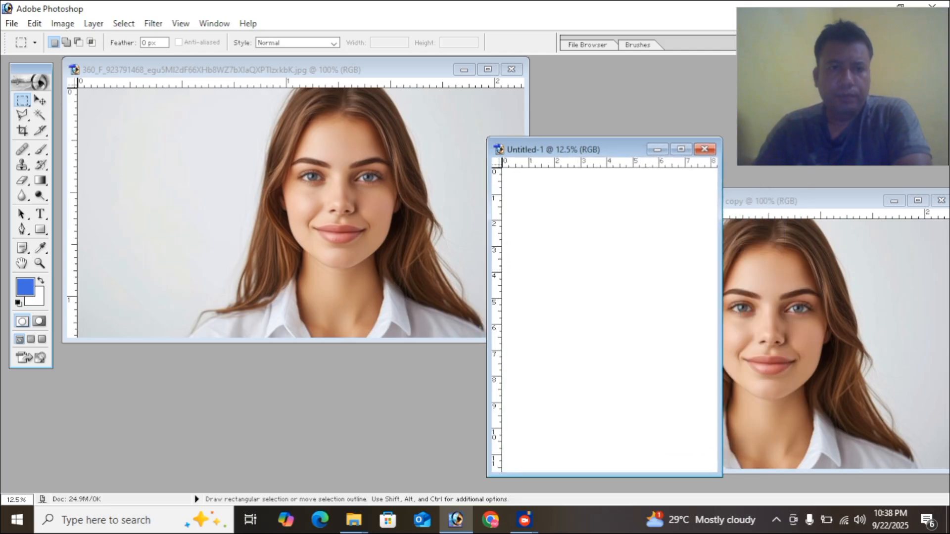
Copy the rectangular face selection from the original portrait and paste it into the blank A4 document Untitled-1
{"action": "left_click", "coordinate": [405, 70]}
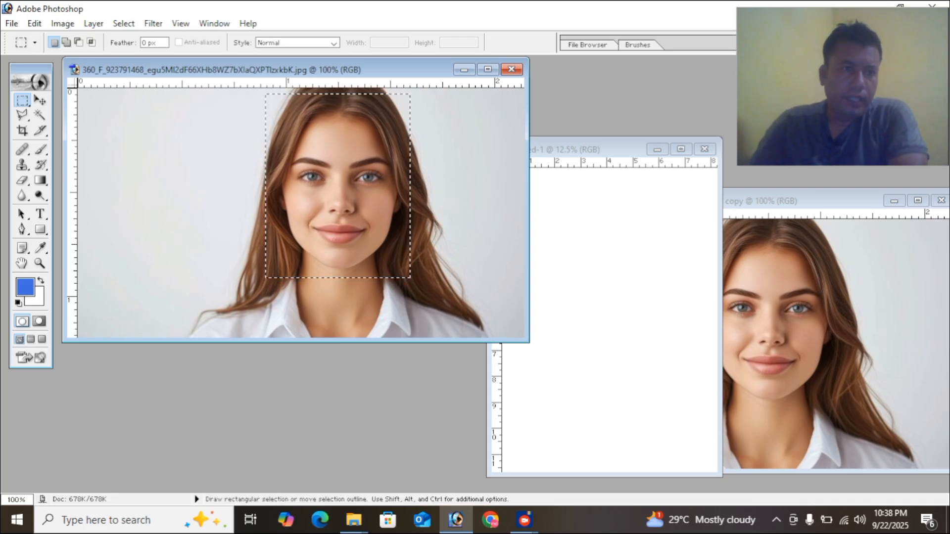
{"action": "left_click", "coordinate": [35, 23]}
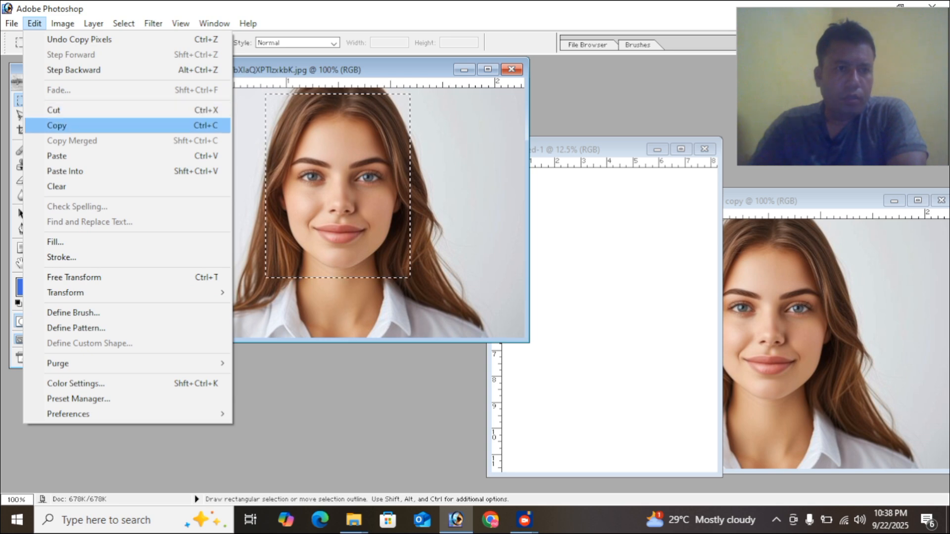
{"action": "left_click", "coordinate": [56, 125]}
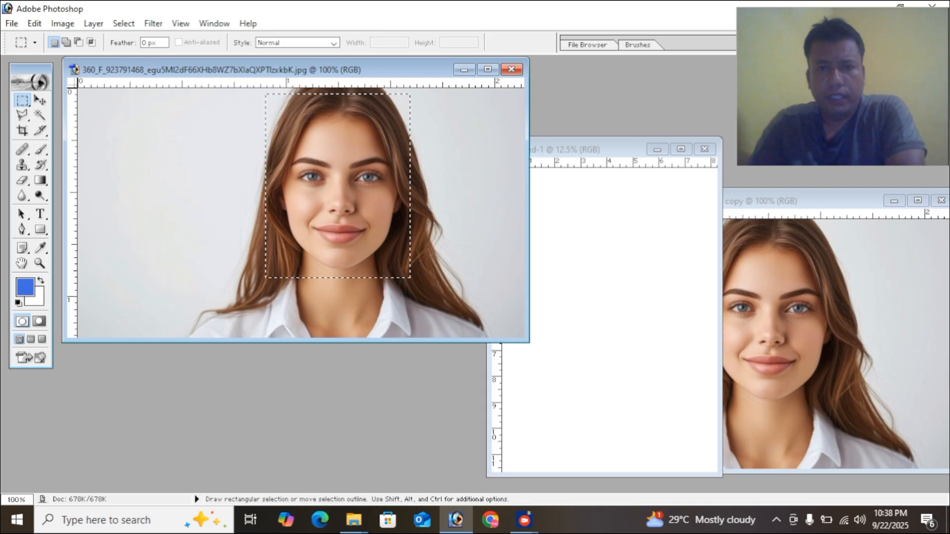
{"action": "left_click", "coordinate": [550, 340]}
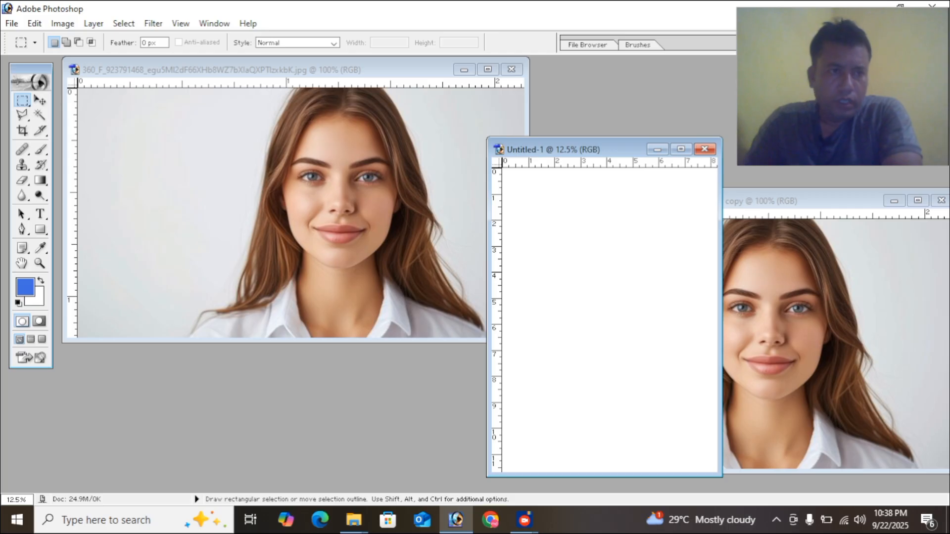
{"action": "left_click", "coordinate": [34, 24]}
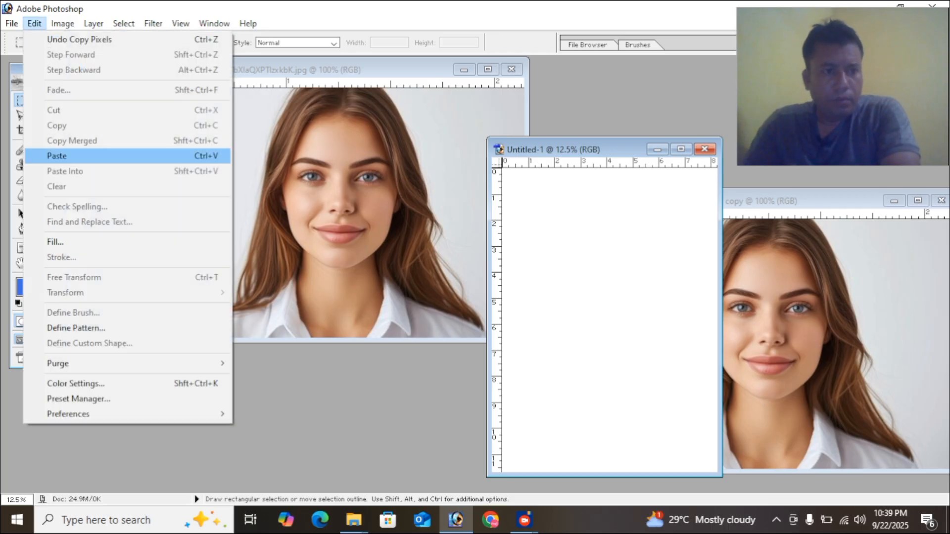
{"action": "left_click", "coordinate": [57, 156]}
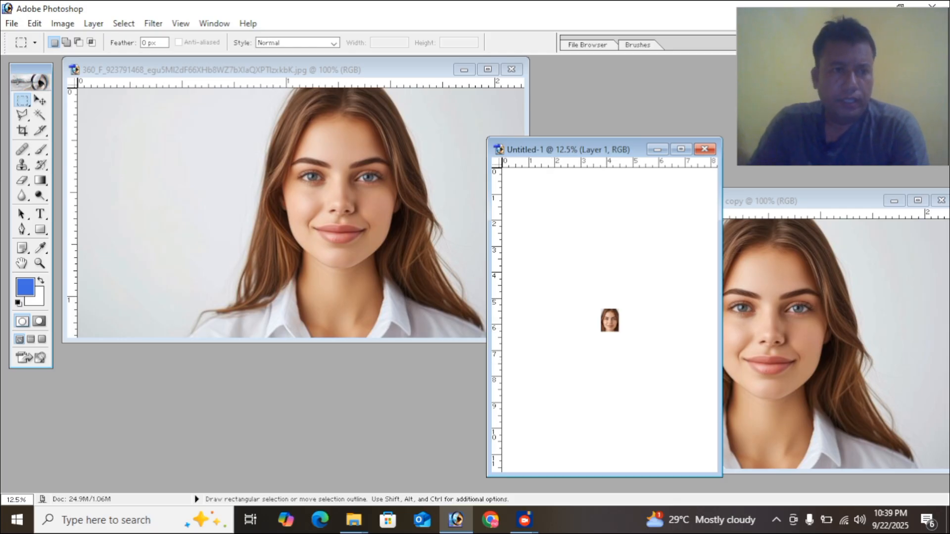
Replace the rectangular selection in the original portrait with an elliptical one around the face and neck, and make Untitled-1 the active document
{"action": "left_click", "coordinate": [22, 100]}
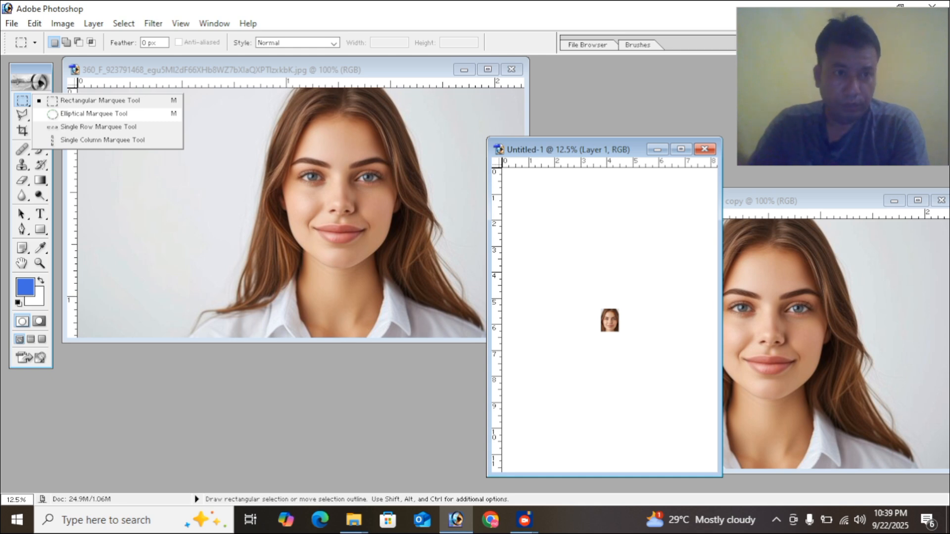
{"action": "left_click", "coordinate": [94, 113]}
{"action": "left_click", "coordinate": [242, 114]}
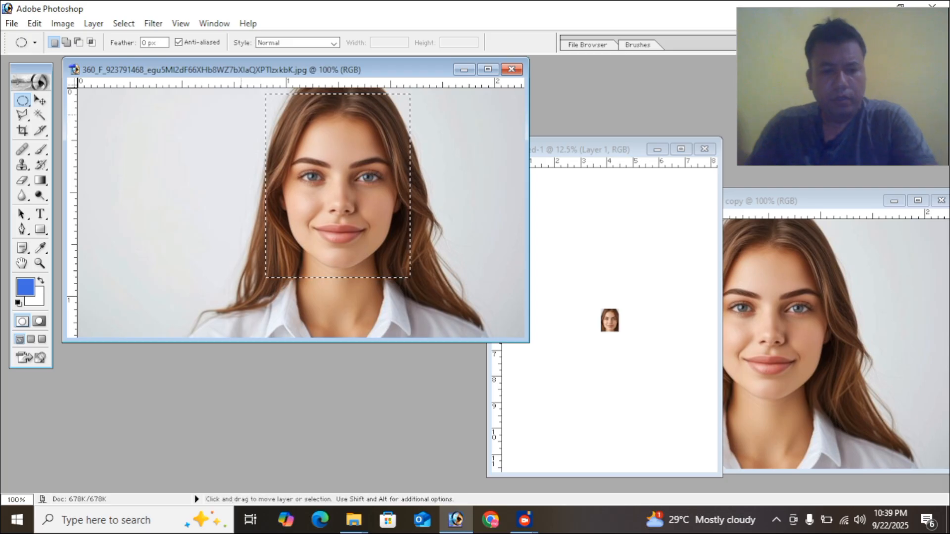
{"action": "key", "text": "ctrl+d"}
{"action": "mouse_move", "coordinate": [255, 102]}
{"action": "left_mouse_down"}
{"action": "mouse_move", "coordinate": [404, 238]}
{"action": "mouse_move", "coordinate": [421, 292]}
{"action": "left_mouse_up"}
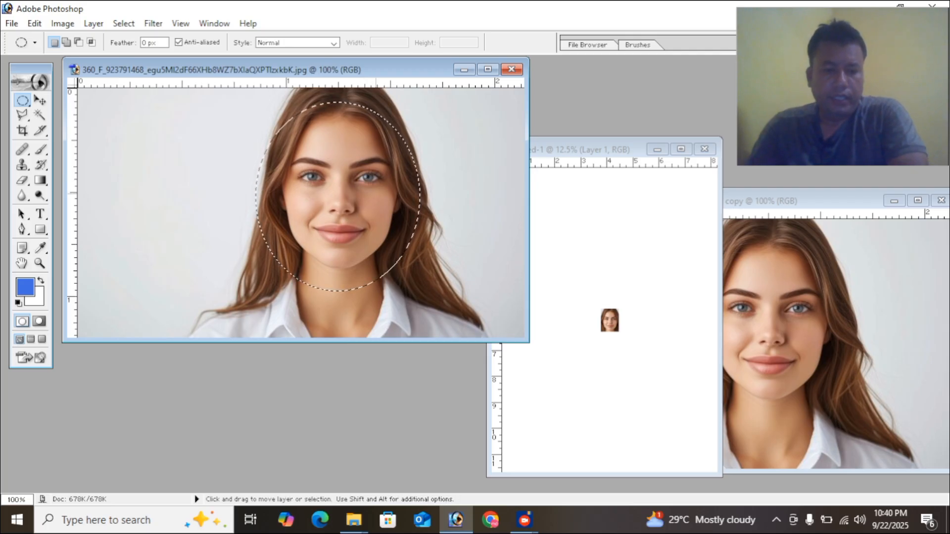
{"action": "key", "text": "ctrl+d"}
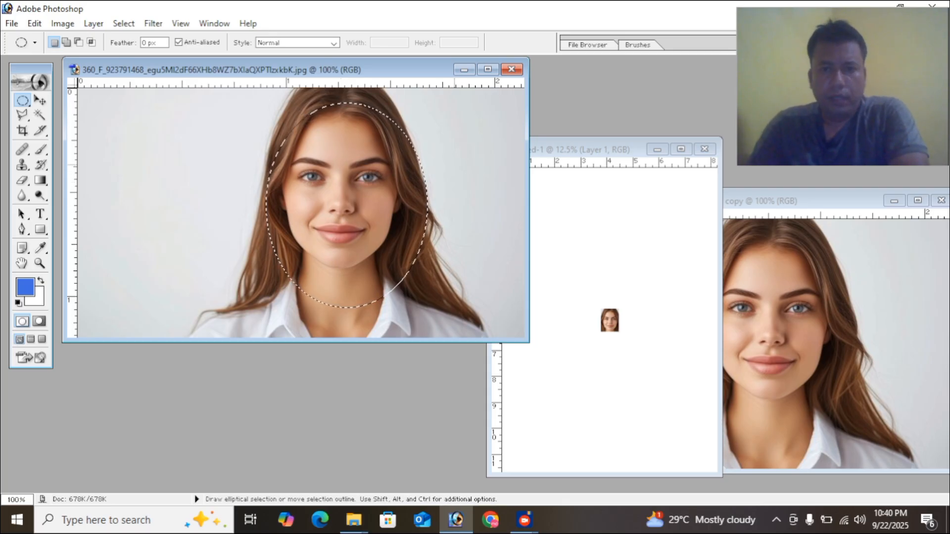
{"action": "left_click", "coordinate": [625, 150]}
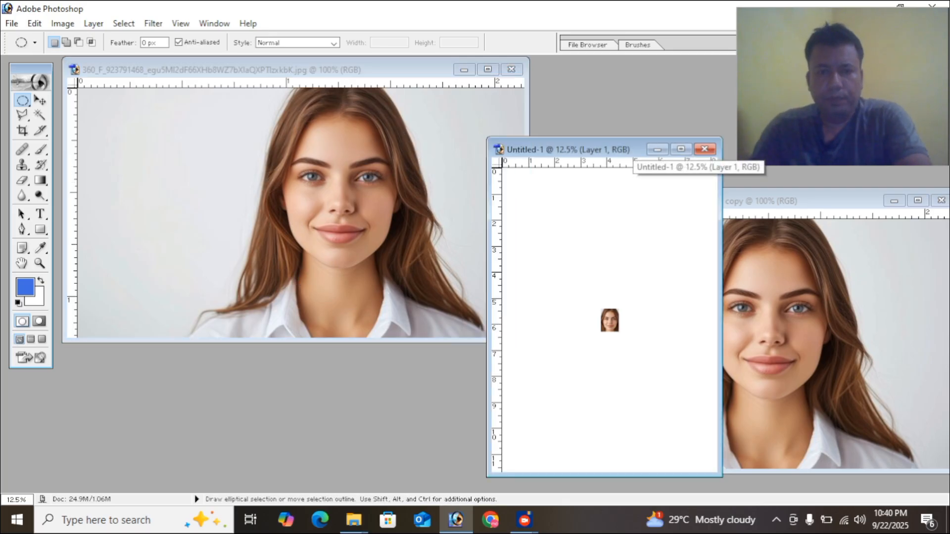
Paste the copied elliptical face selection into Untitled-1 and move it above the rectangular face, near the page's upper part
{"action": "key", "text": "ctrl+v"}
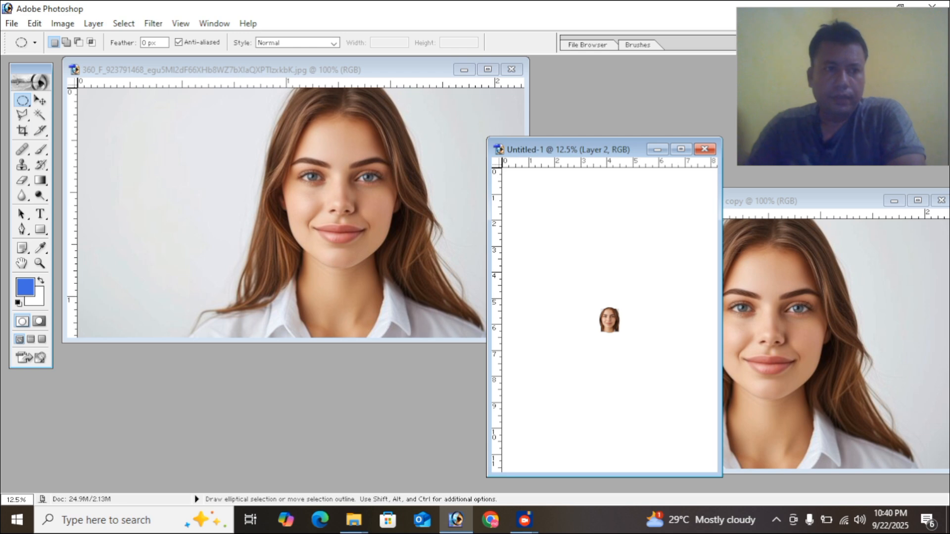
{"action": "key", "text": "v"}
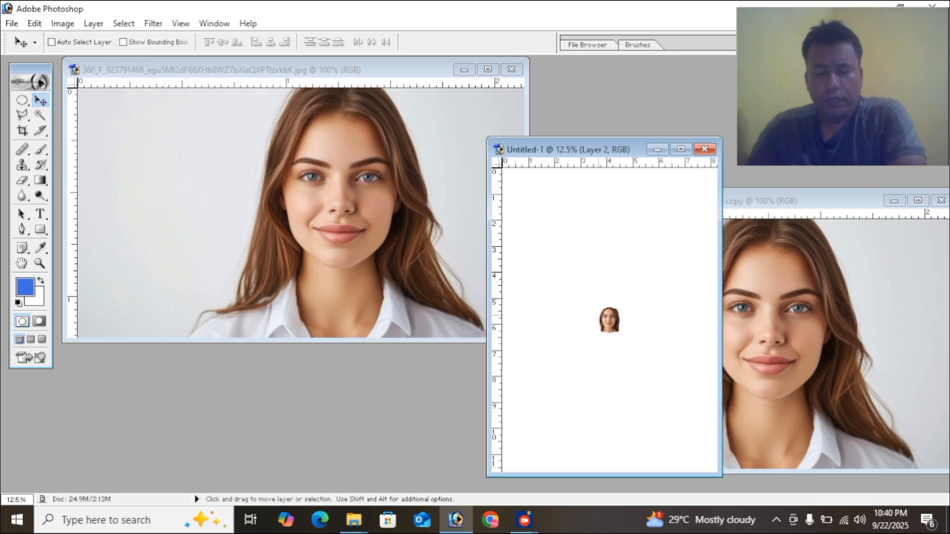
{"action": "left_click_drag", "start_coordinate": [603, 321], "coordinate": [590, 224]}
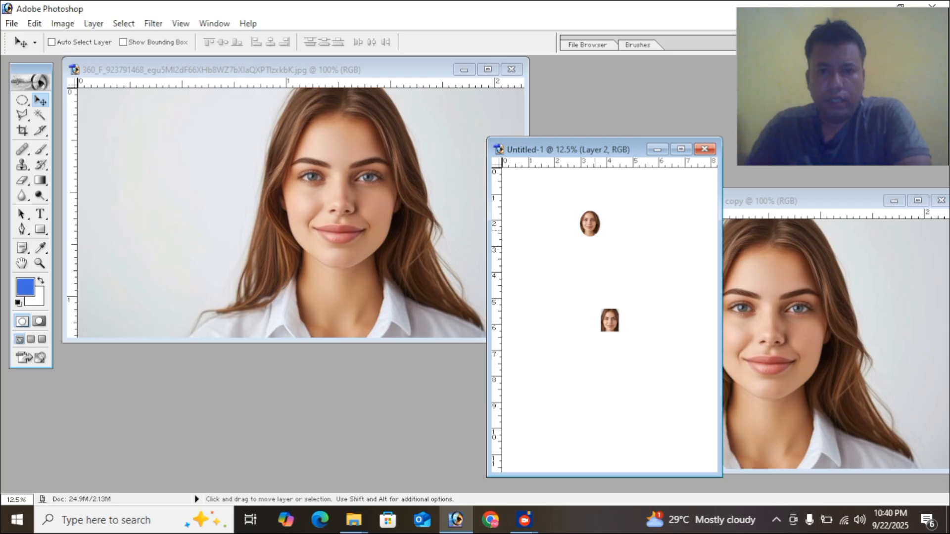
Make Layer 2, which holds the oval face, the active layer by picking it at the oval face
{"action": "right_click", "coordinate": [593, 226]}
{"action": "left_click", "coordinate": [589, 216]}
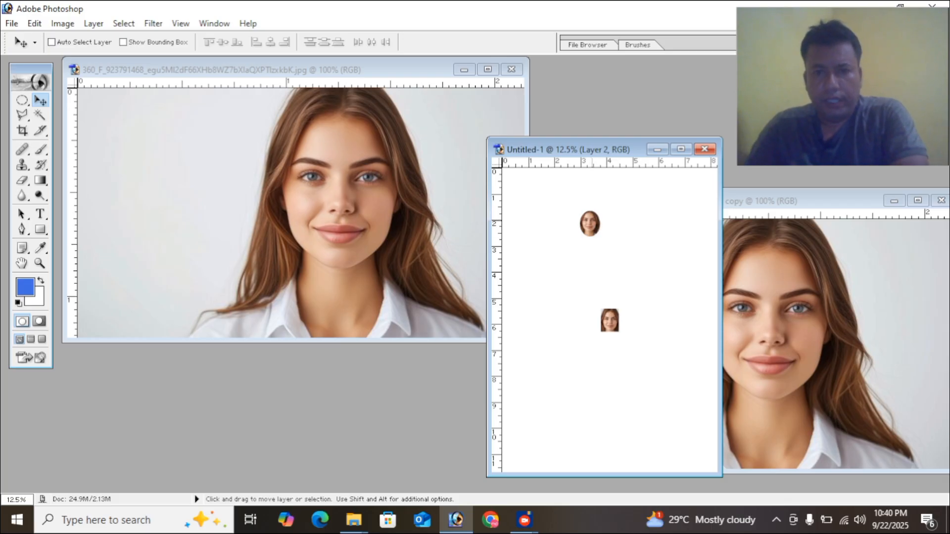
{"action": "right_click", "coordinate": [593, 221]}
{"action": "left_click", "coordinate": [596, 229]}
{"action": "right_click", "coordinate": [591, 220]}
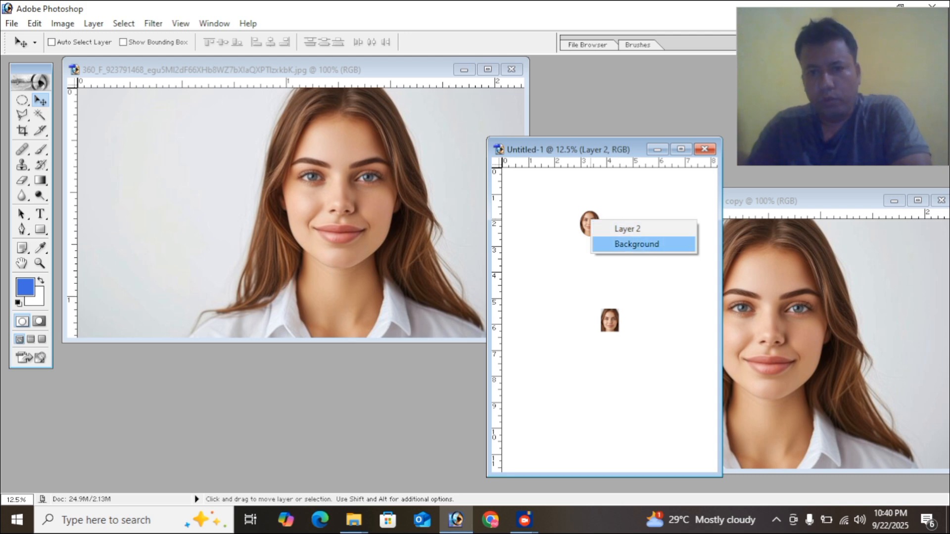
{"action": "left_click", "coordinate": [584, 221]}
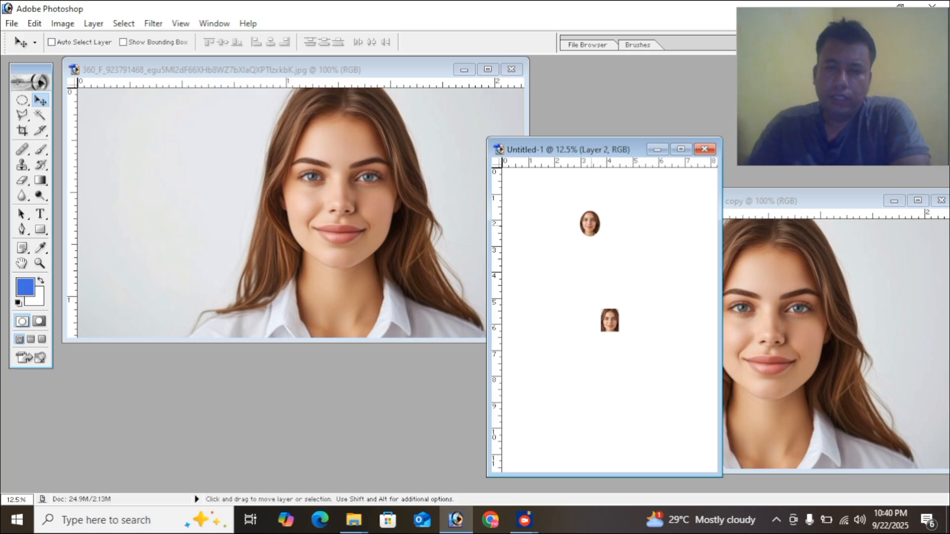
{"action": "right_click", "coordinate": [591, 226]}
{"action": "left_click", "coordinate": [601, 234]}
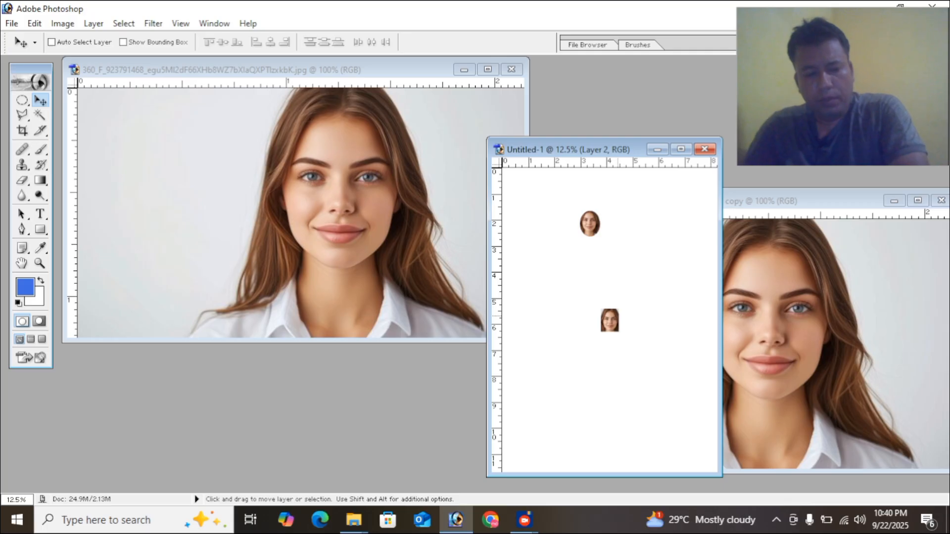
Scale the oval face to about 670% width and 594% height with Free Transform and move it to the page's upper-left corner
{"action": "key", "text": "ctrl+t"}
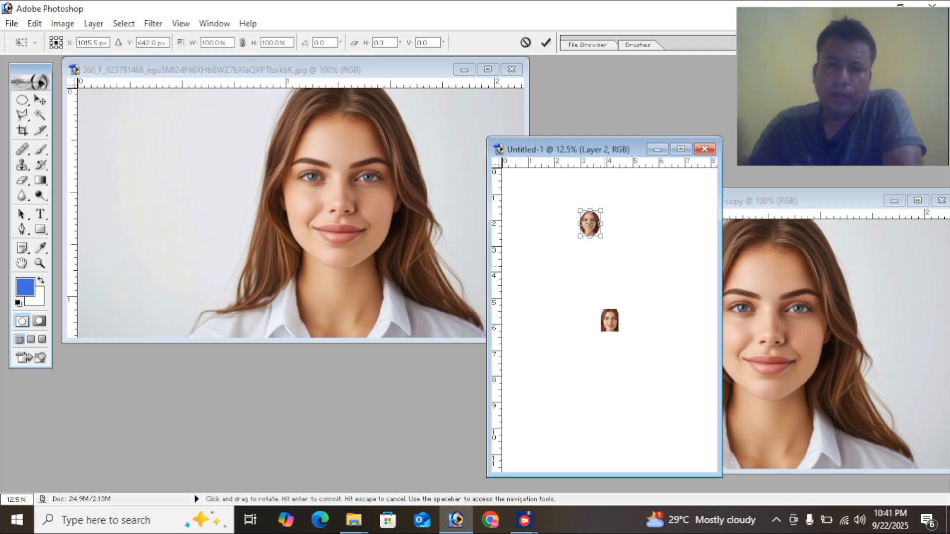
{"action": "left_click_drag", "start_coordinate": [601, 237], "coordinate": [679, 320]}
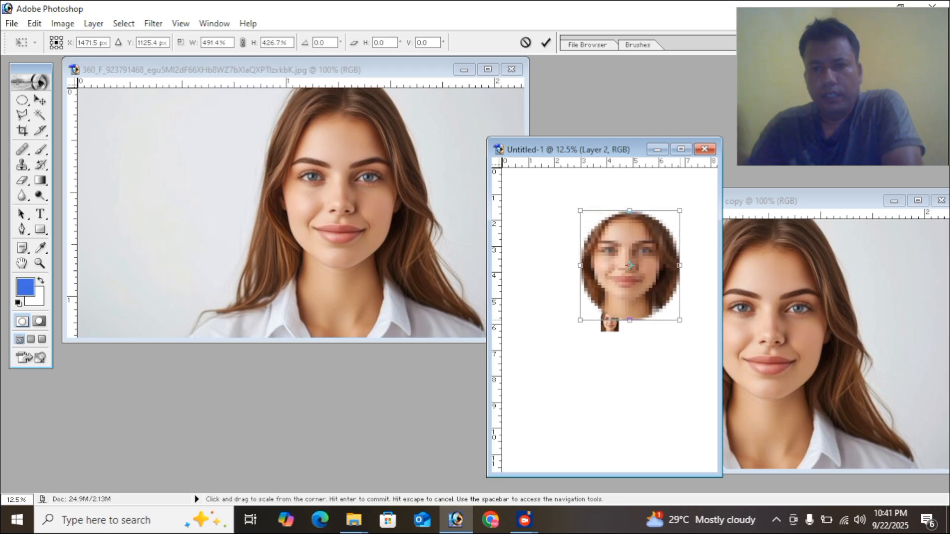
{"action": "left_click_drag", "start_coordinate": [580, 321], "coordinate": [567, 341]}
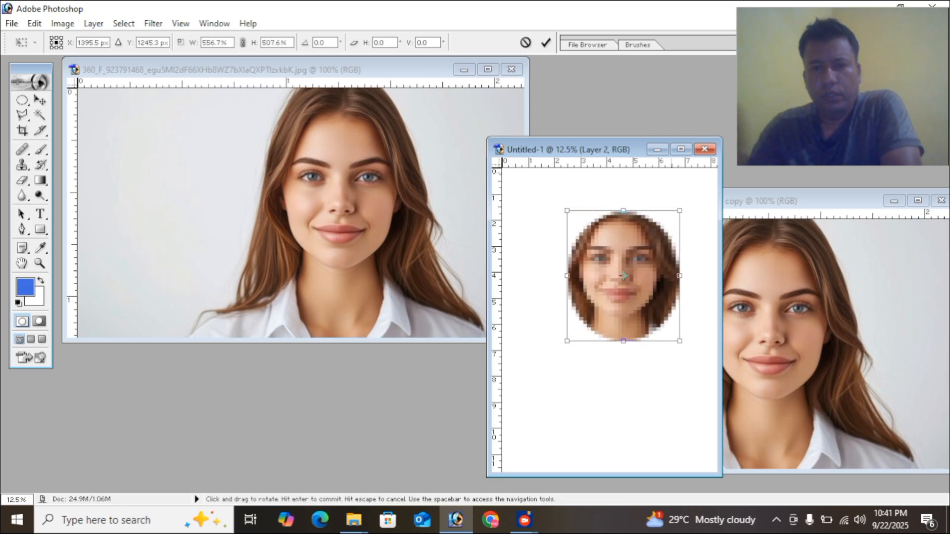
{"action": "left_click_drag", "start_coordinate": [624, 210], "coordinate": [623, 189]}
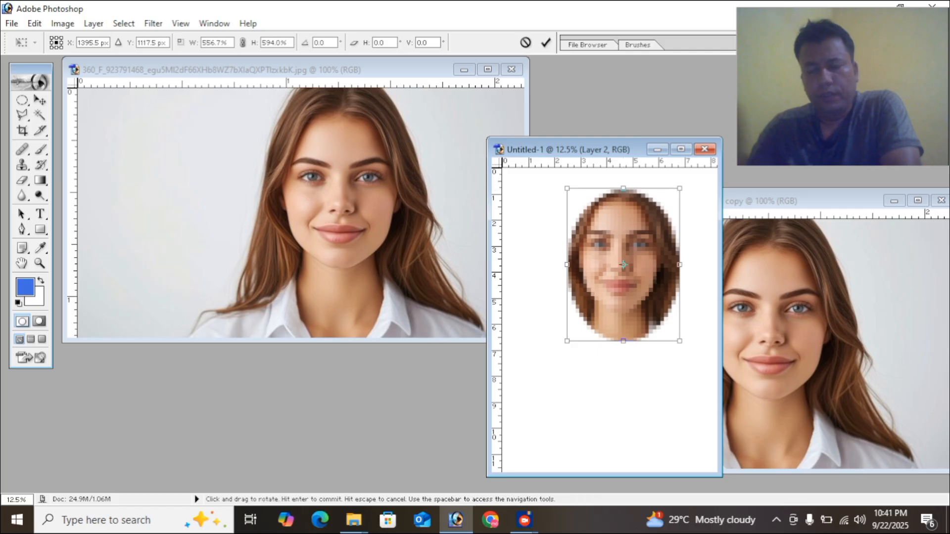
{"action": "left_click_drag", "start_coordinate": [567, 265], "coordinate": [545, 265]}
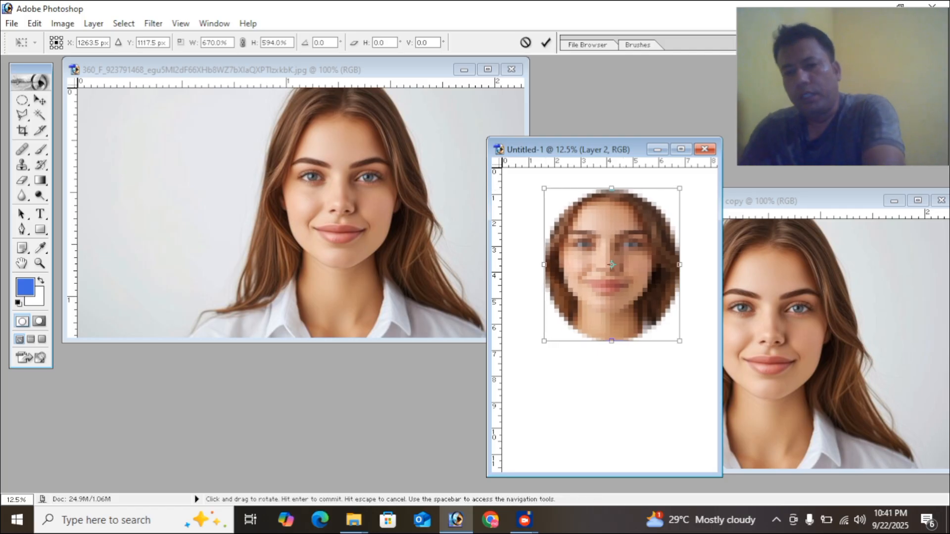
{"action": "key", "text": "Return"}
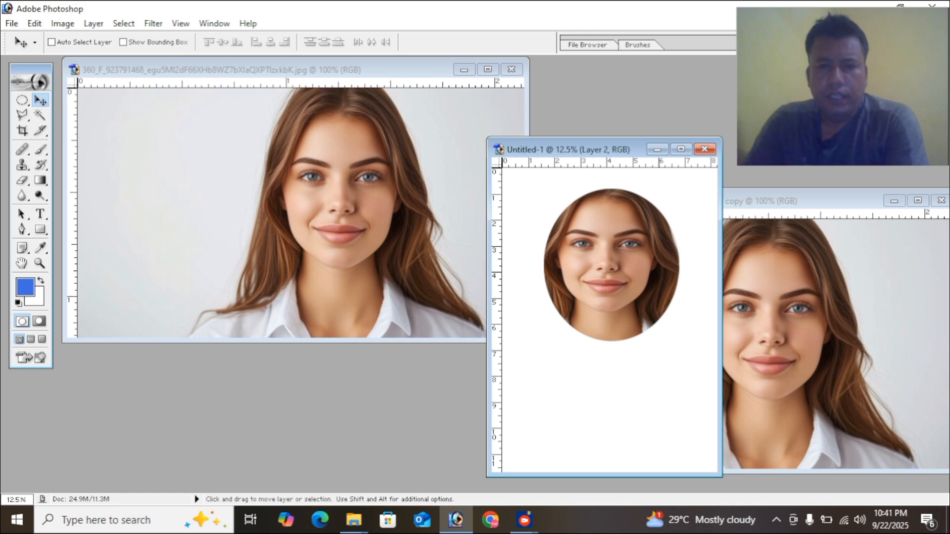
{"action": "left_click_drag", "start_coordinate": [612, 265], "coordinate": [569, 210]}
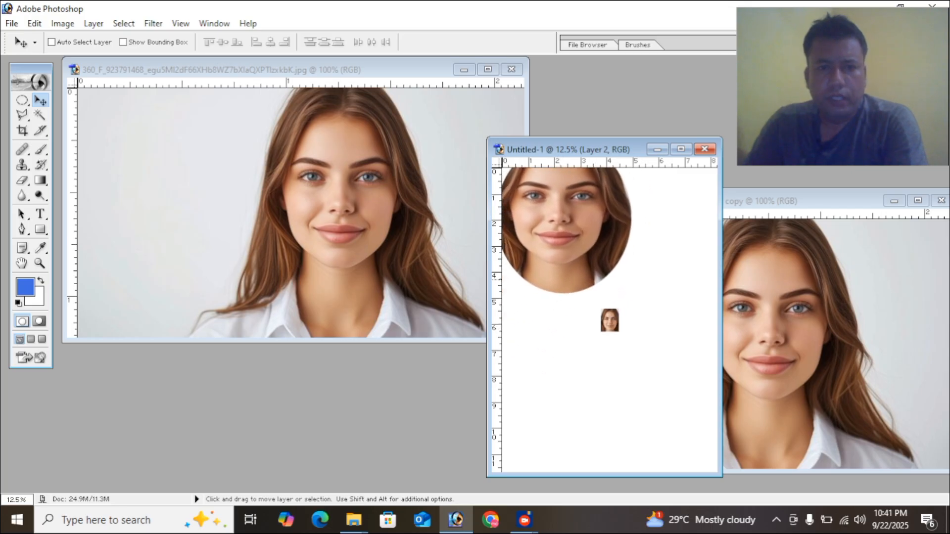
Activate Layer 1 with the rectangular face and scale it to about 632% width and 656% height on the page's lower-right part
{"action": "right_click", "coordinate": [614, 321]}
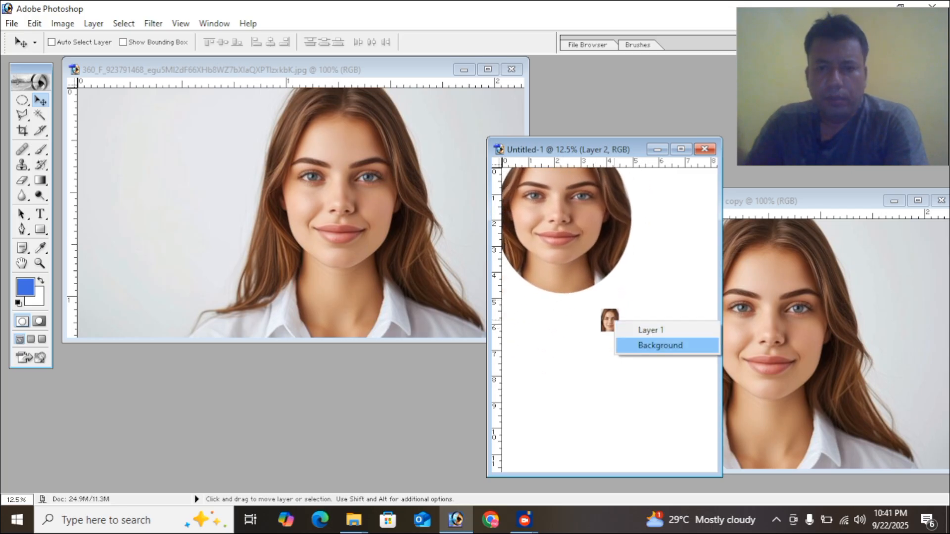
{"action": "left_click", "coordinate": [648, 330]}
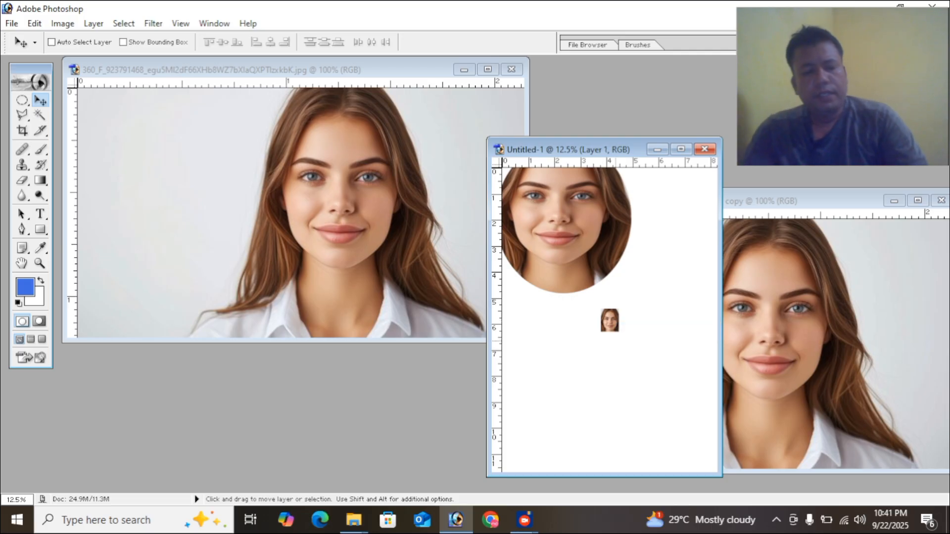
{"action": "key", "text": "ctrl+t"}
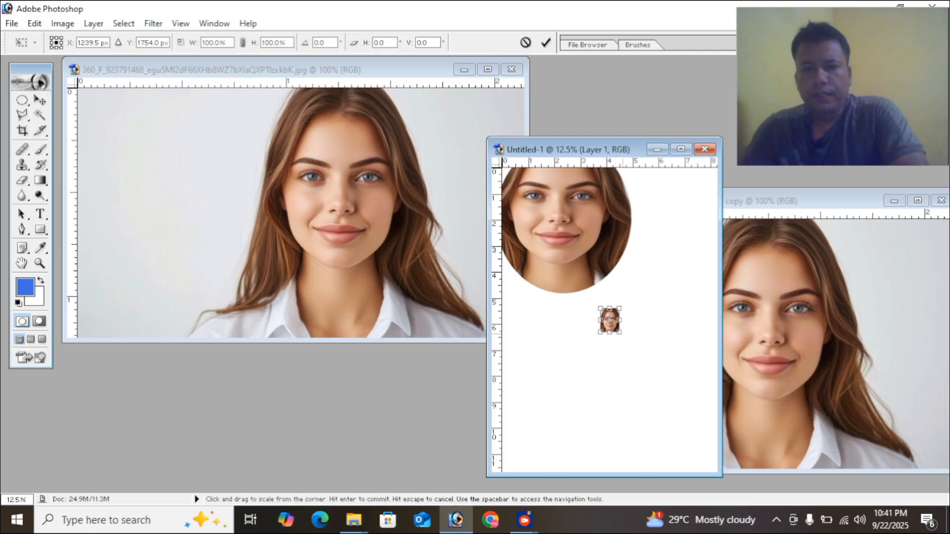
{"action": "left_click_drag", "start_coordinate": [618, 332], "coordinate": [709, 435]}
{"action": "left_click_drag", "start_coordinate": [600, 372], "coordinate": [594, 371]}
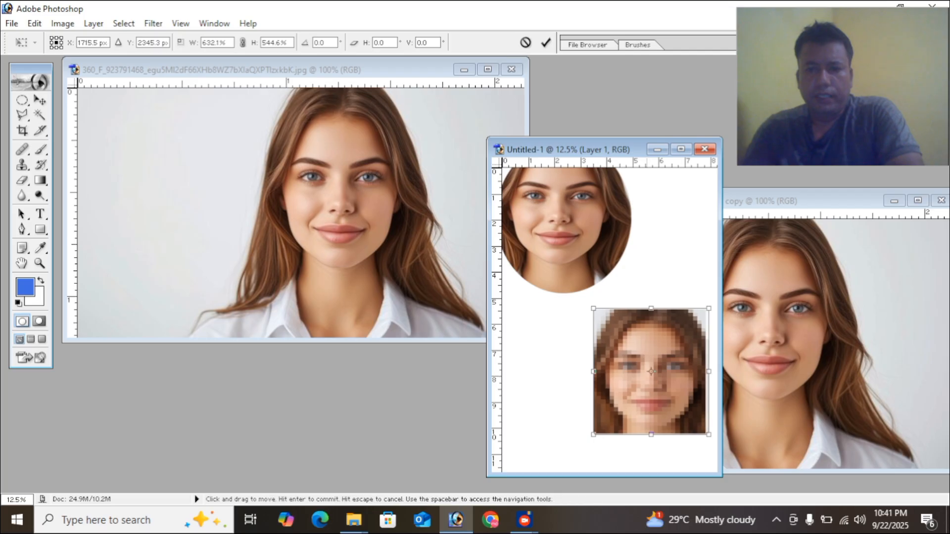
{"action": "left_click_drag", "start_coordinate": [651, 309], "coordinate": [651, 282]}
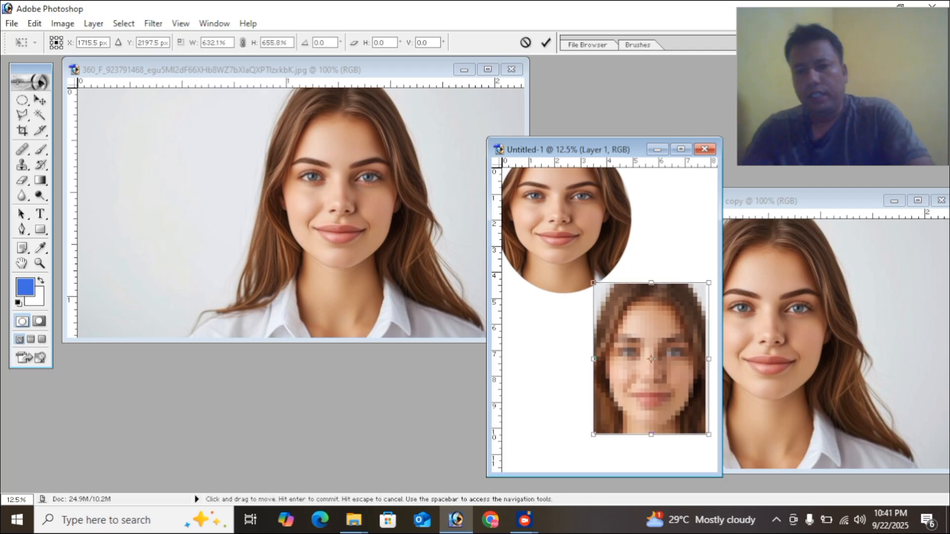
{"action": "key", "text": "Return"}
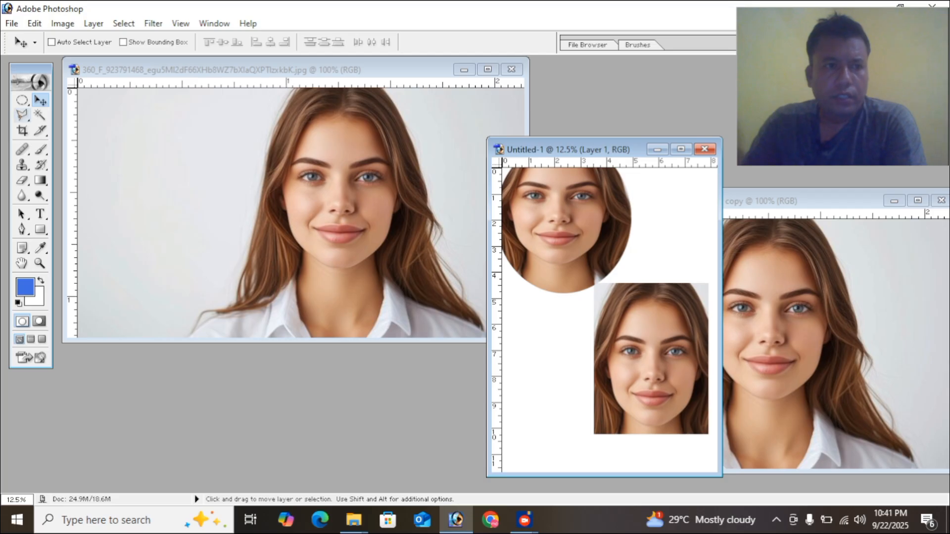
Show the available marquee tools, then close Untitled-1 without saving its changes
{"action": "left_click", "coordinate": [22, 100]}
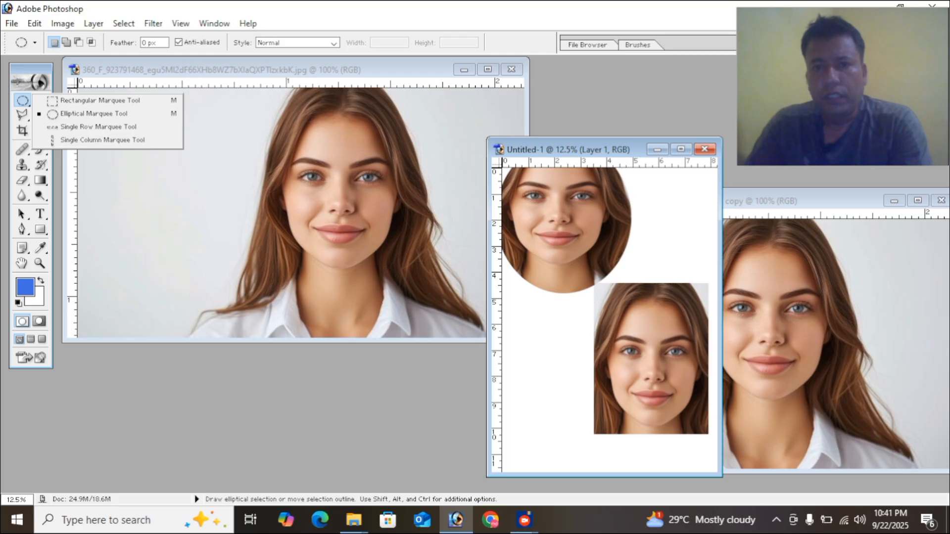
{"action": "left_click", "coordinate": [705, 149]}
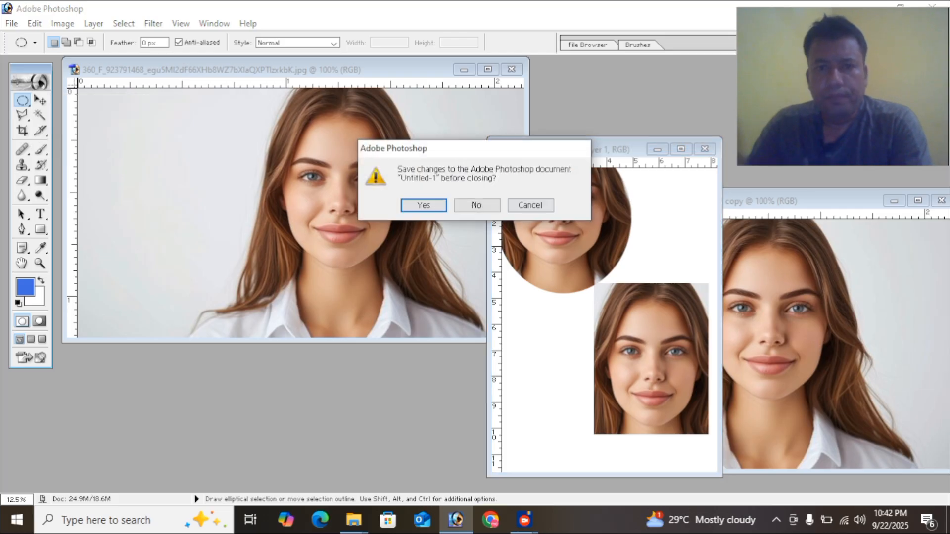
{"action": "left_click", "coordinate": [476, 205]}
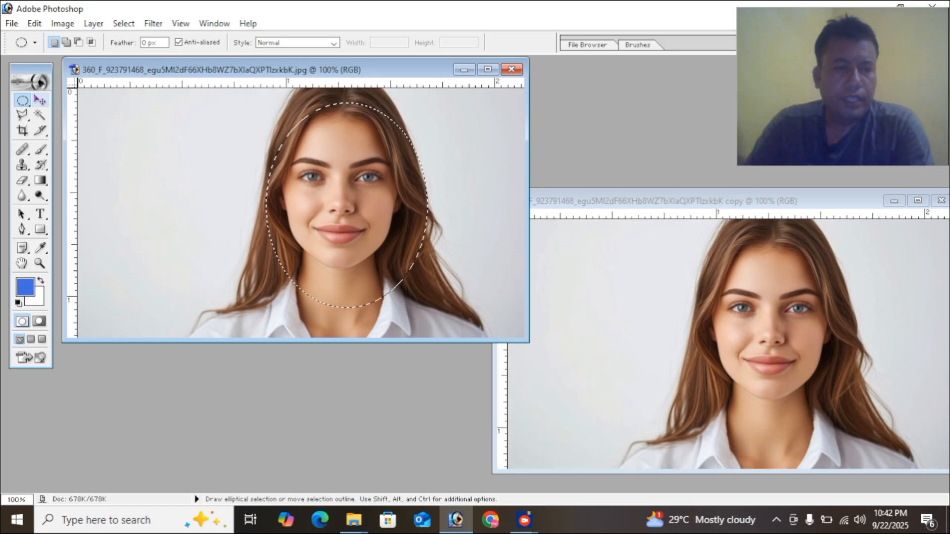
Shift the elliptical selection outline slightly in the original portrait and deselect it
{"action": "mouse_move", "coordinate": [344, 186]}
{"action": "left_mouse_down"}
{"action": "mouse_move", "coordinate": [402, 251]}
{"action": "mouse_move", "coordinate": [345, 181]}
{"action": "left_mouse_up"}
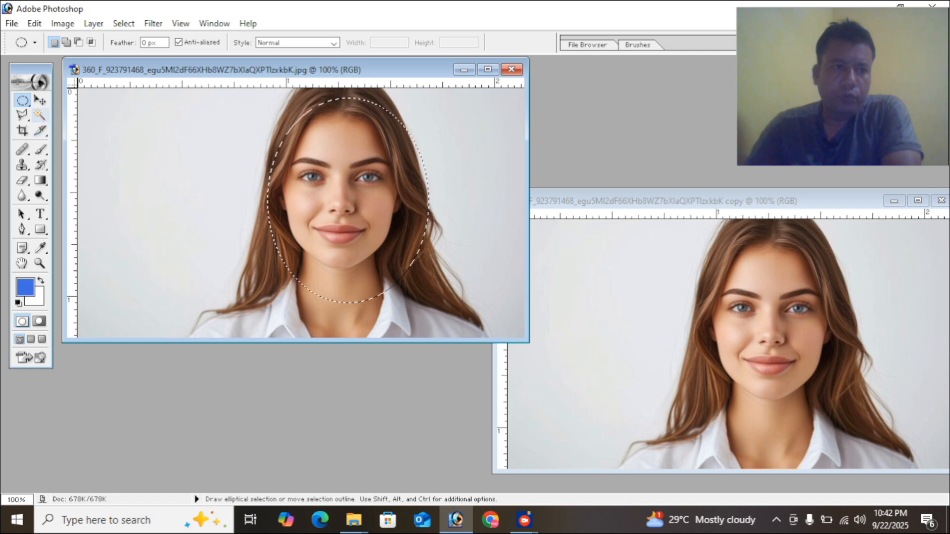
{"action": "left_click", "coordinate": [40, 100]}
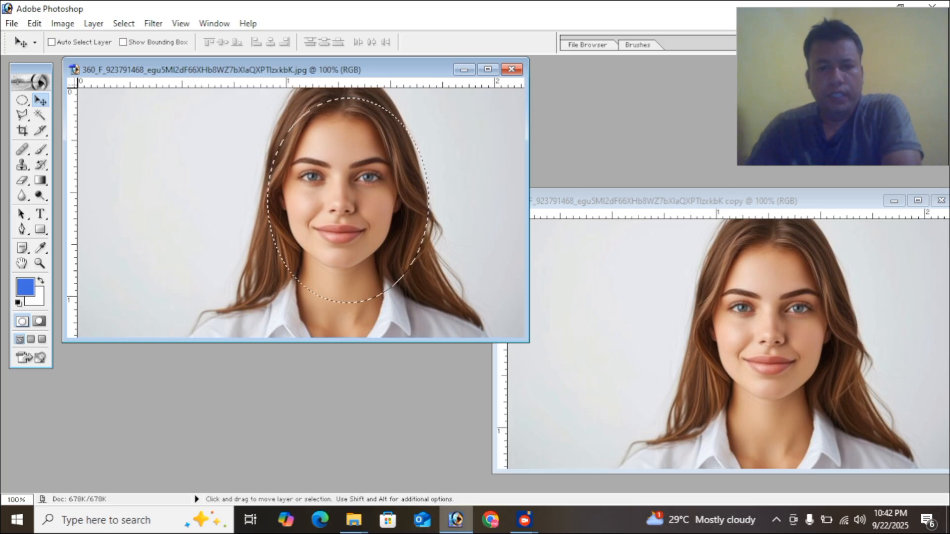
{"action": "left_click", "coordinate": [524, 521]}
{"action": "left_click", "coordinate": [595, 454]}
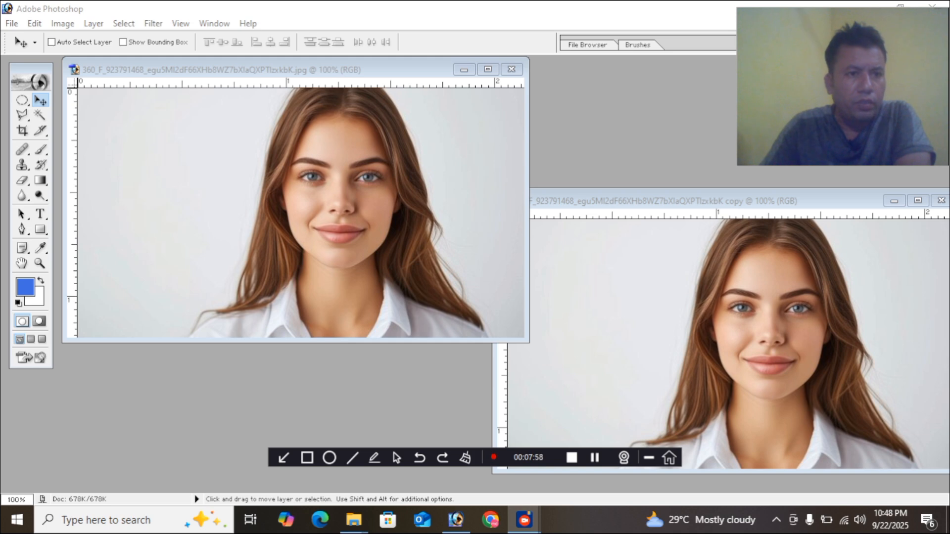
{"action": "left_click", "coordinate": [297, 61]}
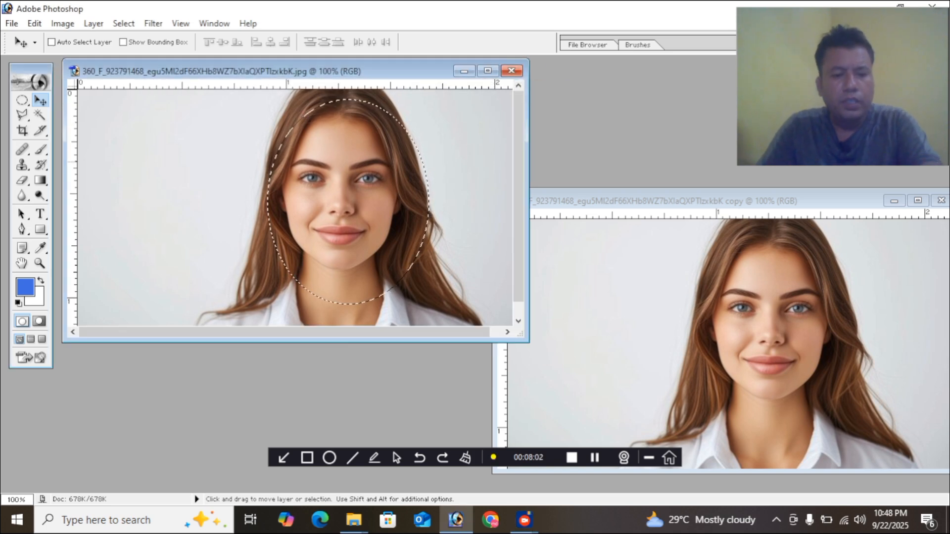
{"action": "key", "text": "ctrl+d"}
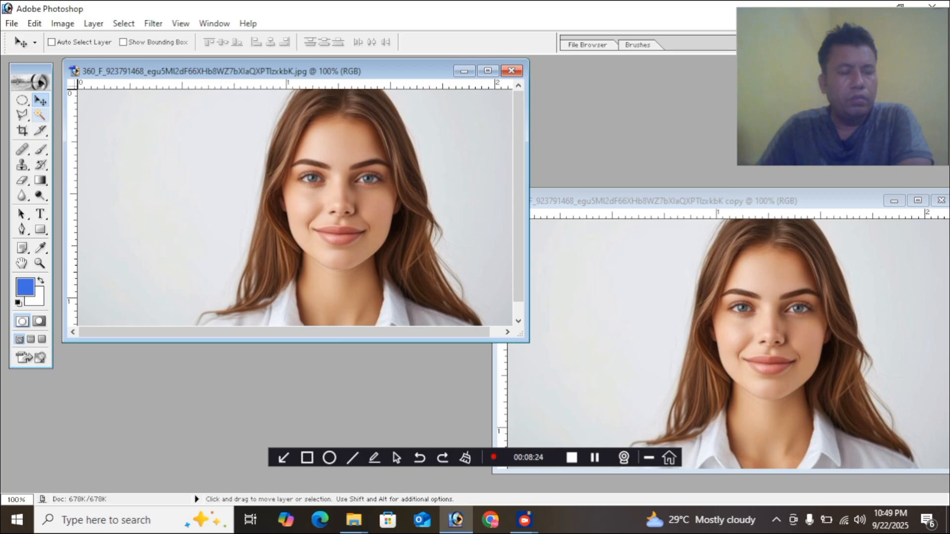
Select the light background on both sides of the woman in the original portrait with the Magic Wand Tool at tolerance 32
{"action": "left_click", "coordinate": [39, 115]}
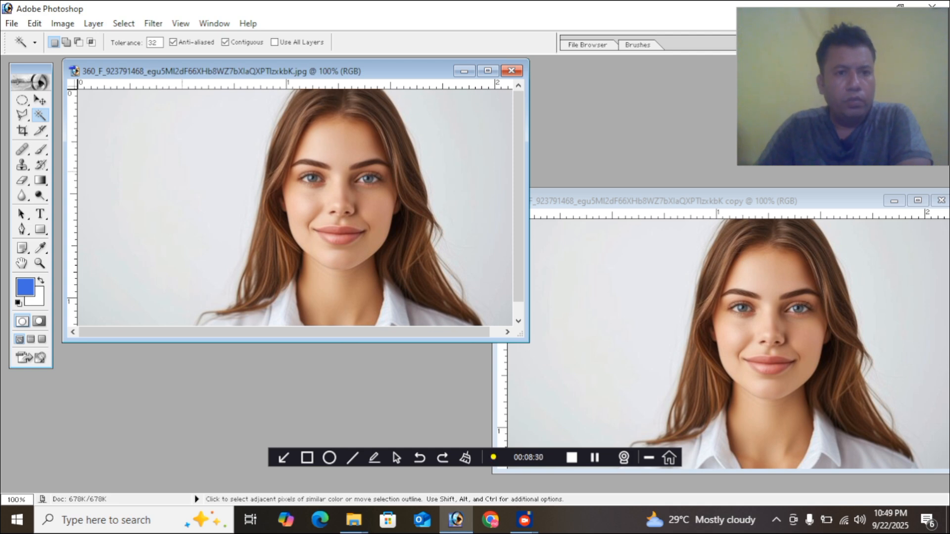
{"action": "left_click", "coordinate": [208, 235]}
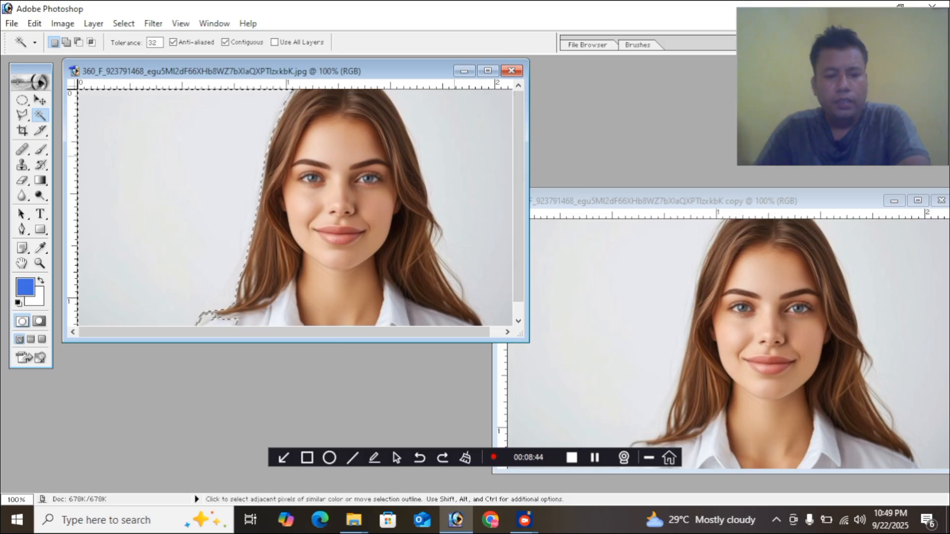
{"action": "left_click", "coordinate": [463, 157], "text": "shift"}
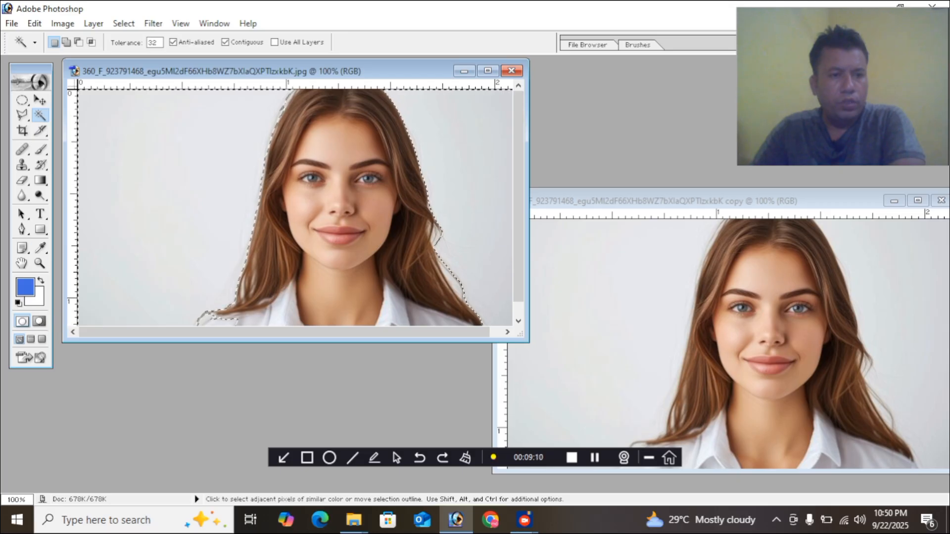
{"action": "left_click", "coordinate": [35, 300]}
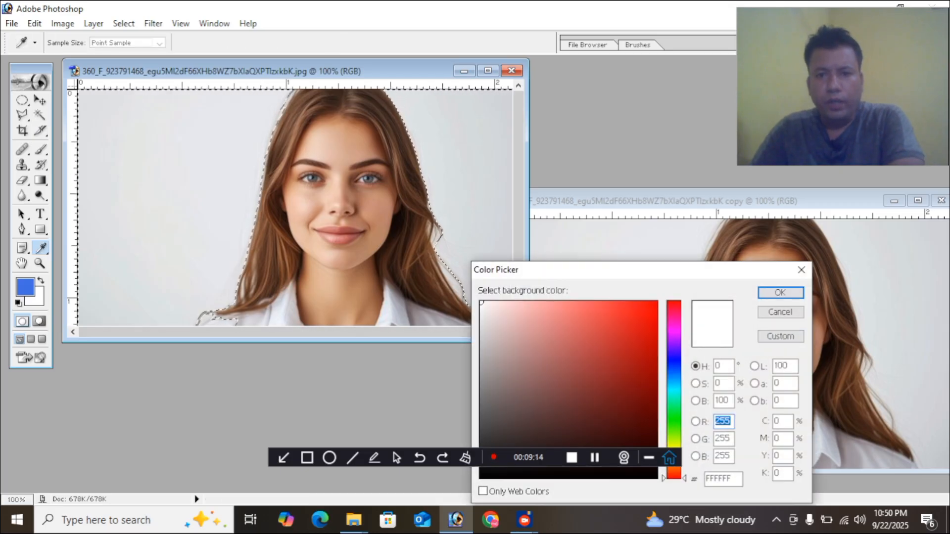
{"action": "left_click", "coordinate": [674, 391]}
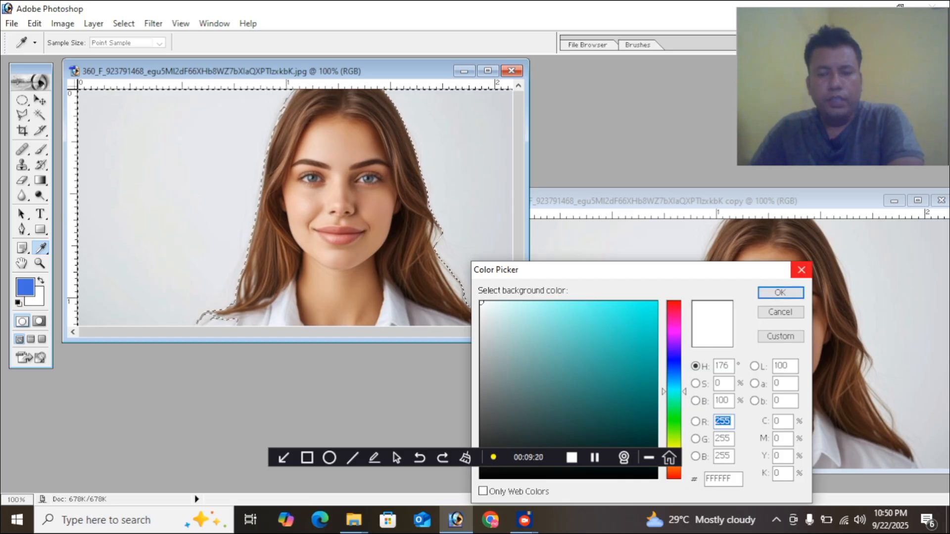
{"action": "left_click", "coordinate": [802, 270]}
{"action": "key", "text": "w"}
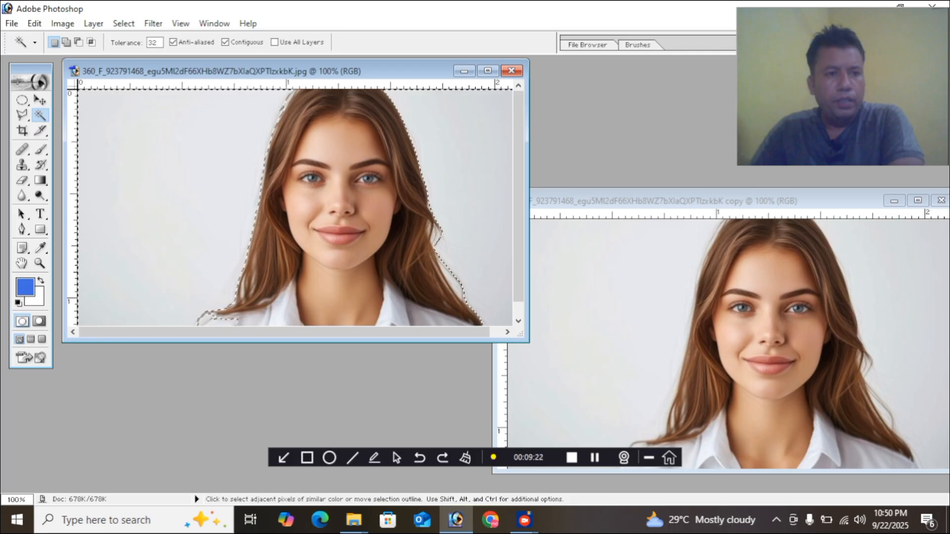
Set the background color to bright yellow, FEFB06
{"action": "left_click", "coordinate": [38, 299]}
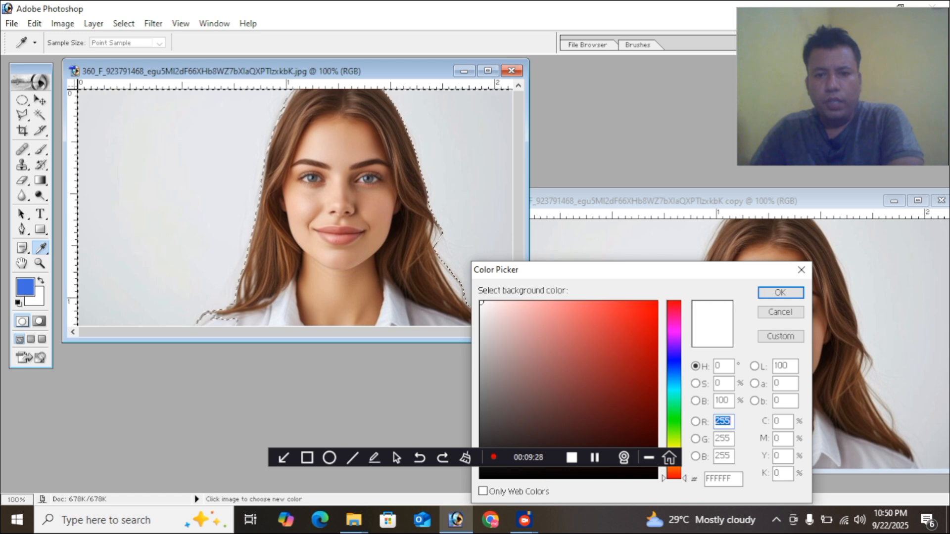
{"action": "left_click", "coordinate": [649, 458]}
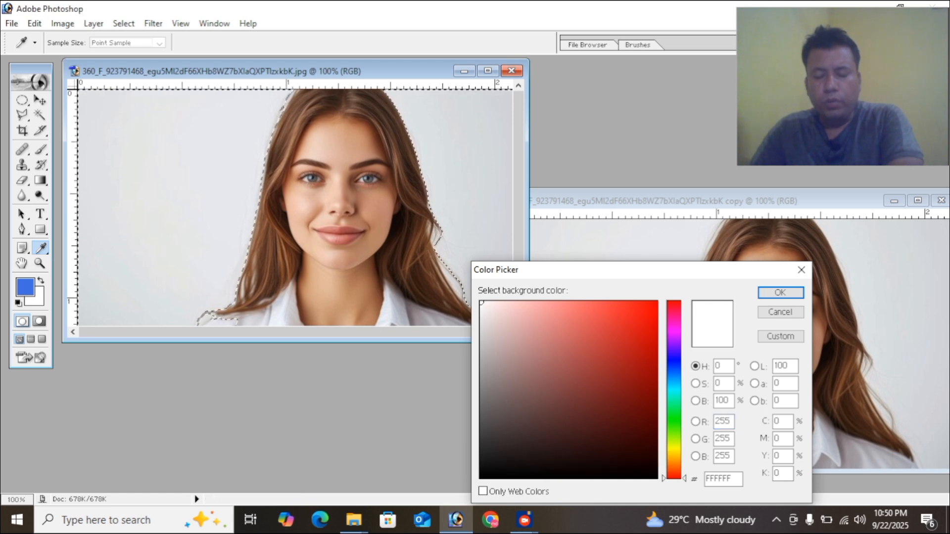
{"action": "left_click", "coordinate": [674, 389]}
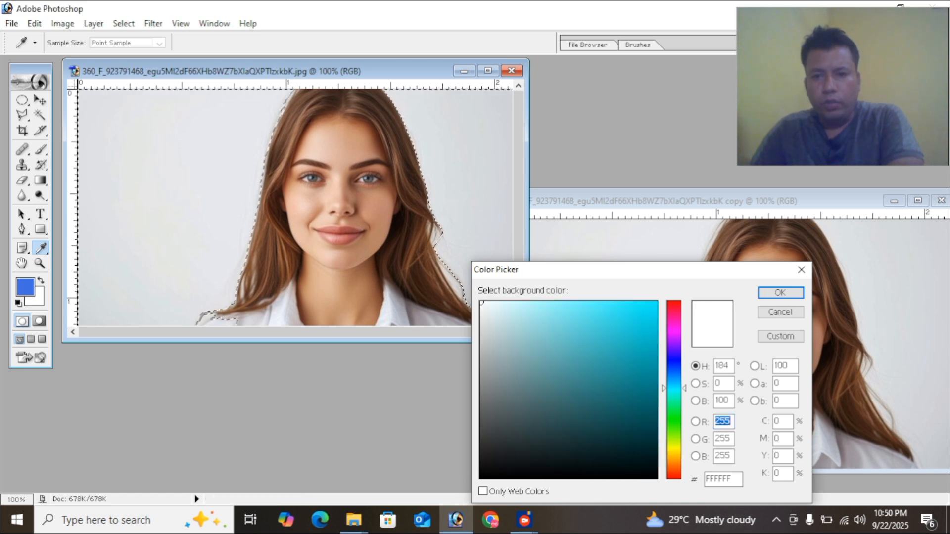
{"action": "left_click_drag", "start_coordinate": [674, 389], "coordinate": [674, 302]}
{"action": "left_click", "coordinate": [674, 388]}
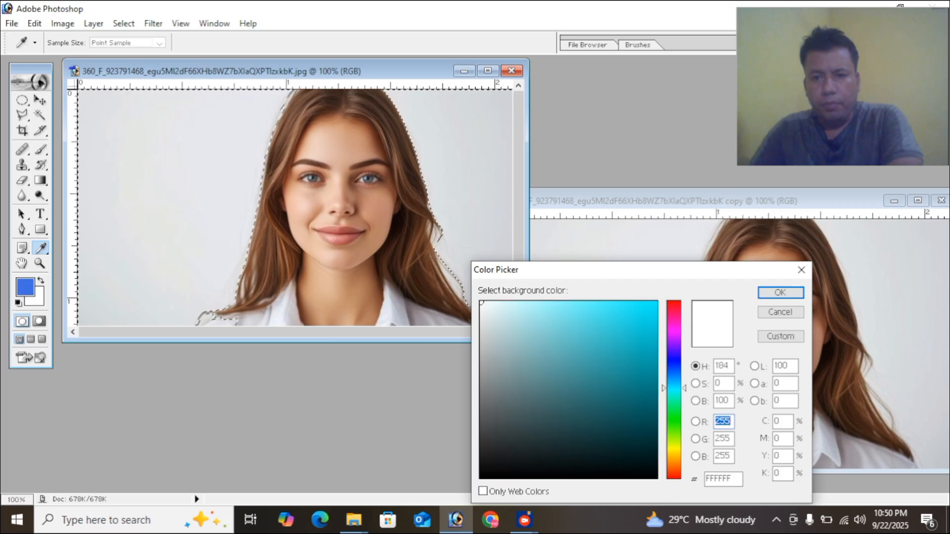
{"action": "left_click", "coordinate": [674, 449]}
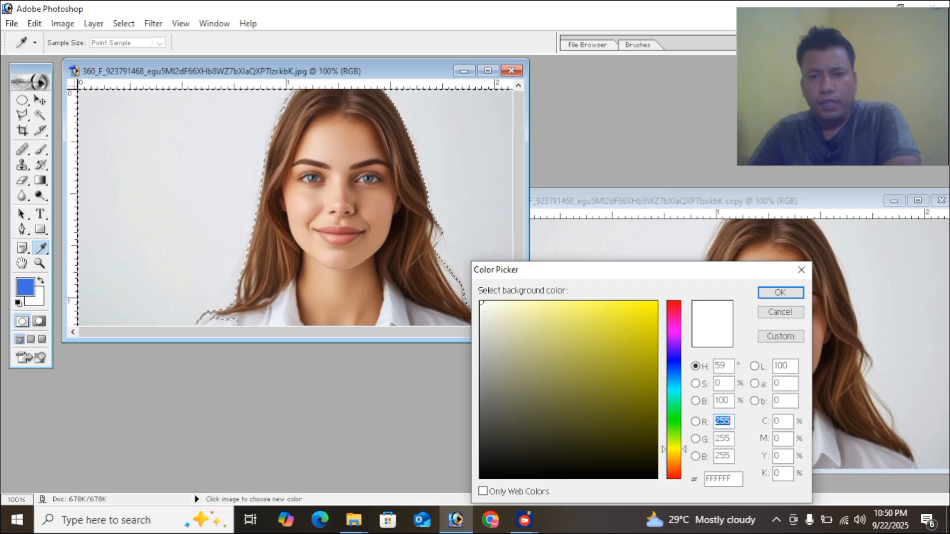
{"action": "left_click", "coordinate": [653, 303]}
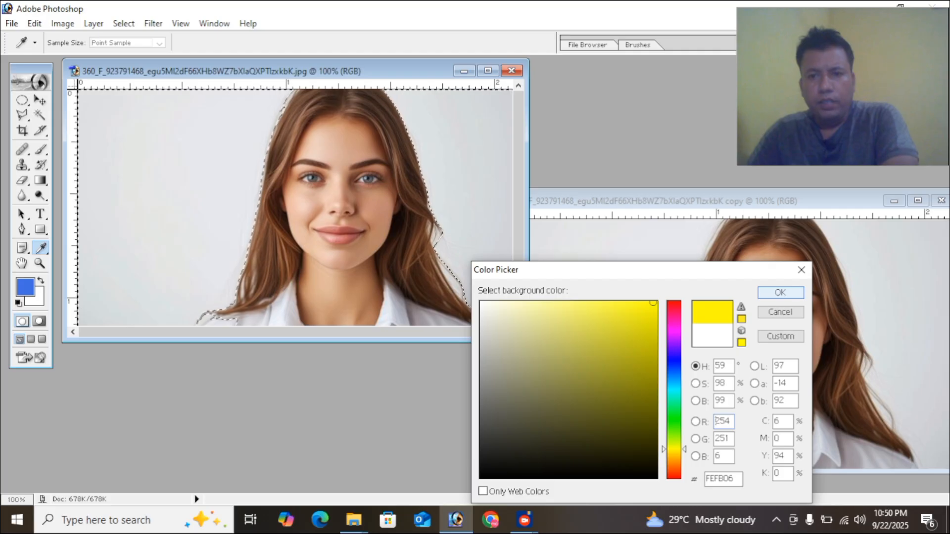
{"action": "key", "text": "Return"}
Fill the selected backdrop around the woman with the yellow background color and deselect it
{"action": "key", "text": "w"}
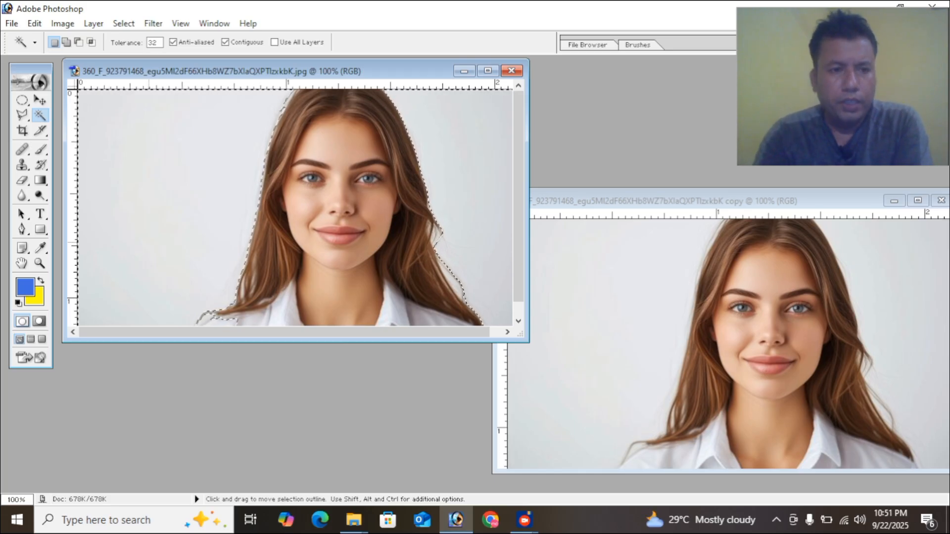
{"action": "key", "text": "ctrl+BackSpace"}
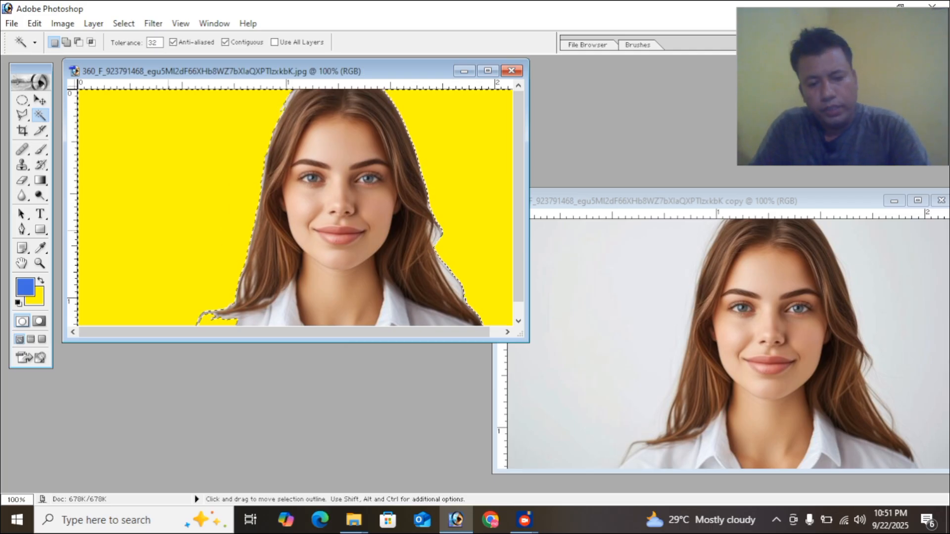
{"action": "key", "text": "ctrl+d"}
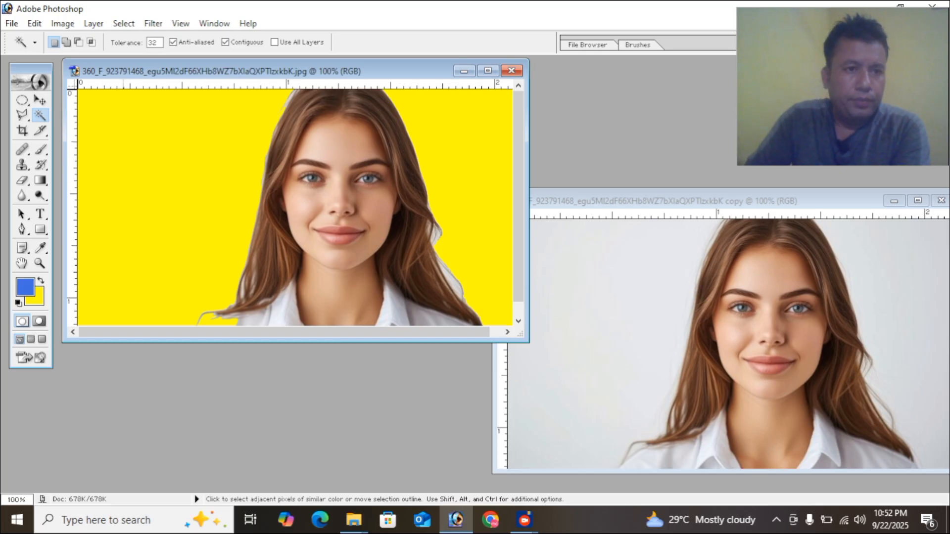
Fill the leftover grey area beside the woman's hair on the image's right side with yellow, using a freehand Lasso Tool selection, and deselect
{"action": "left_click", "coordinate": [22, 115]}
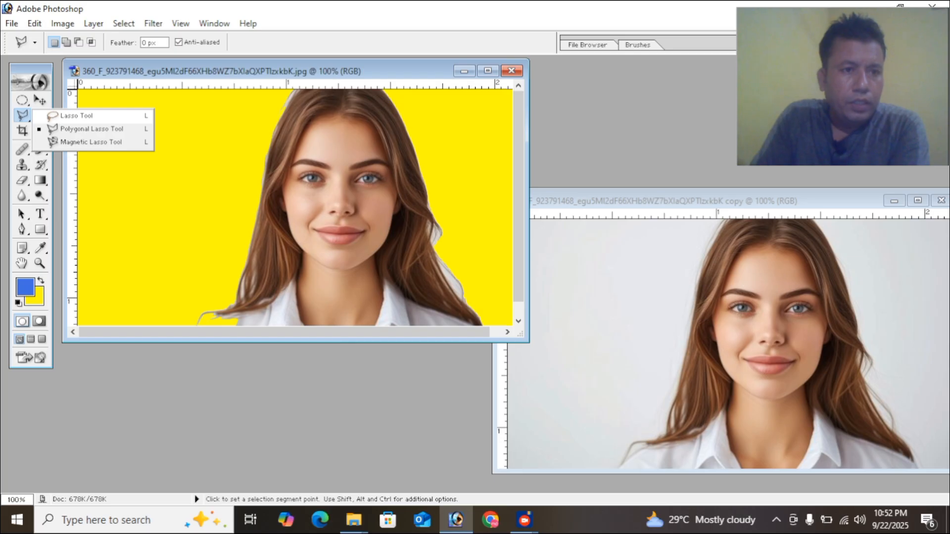
{"action": "left_click", "coordinate": [74, 116]}
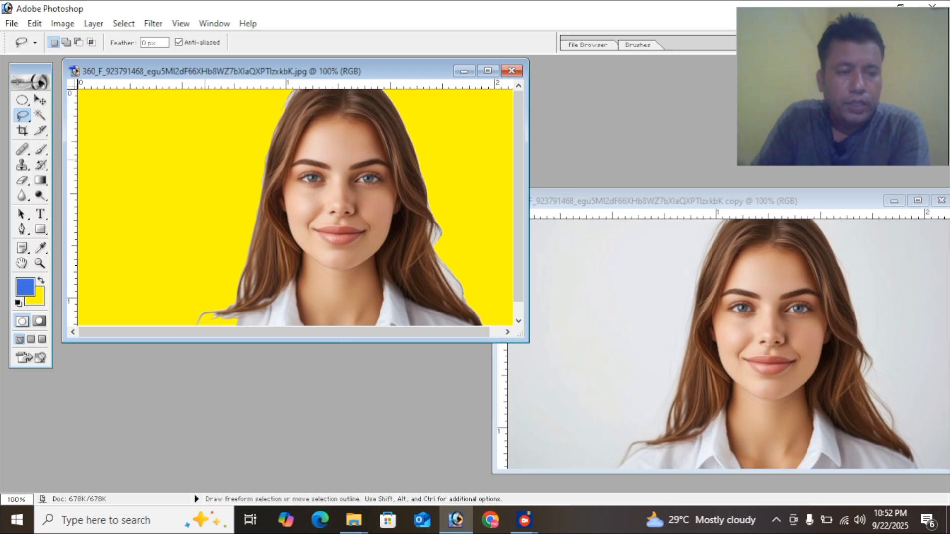
{"action": "left_click", "coordinate": [22, 114]}
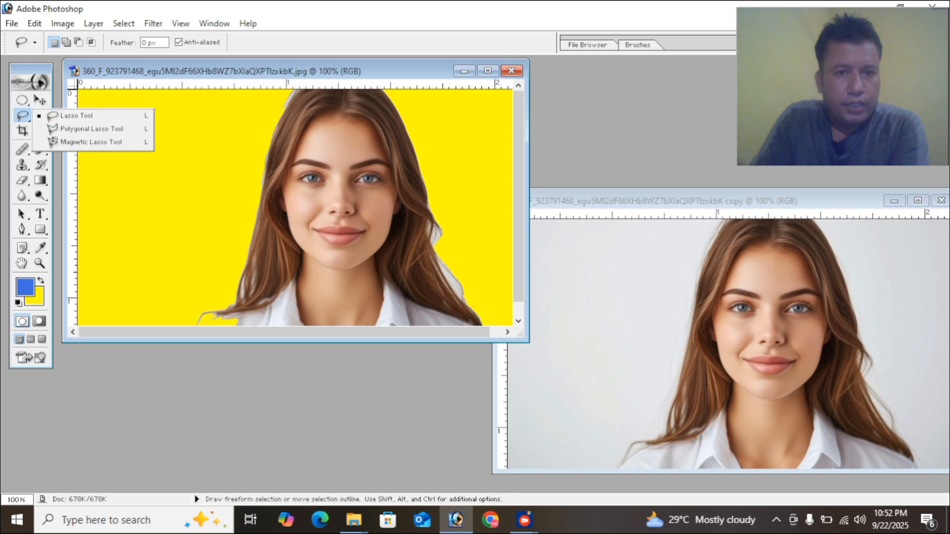
{"action": "left_click", "coordinate": [213, 159]}
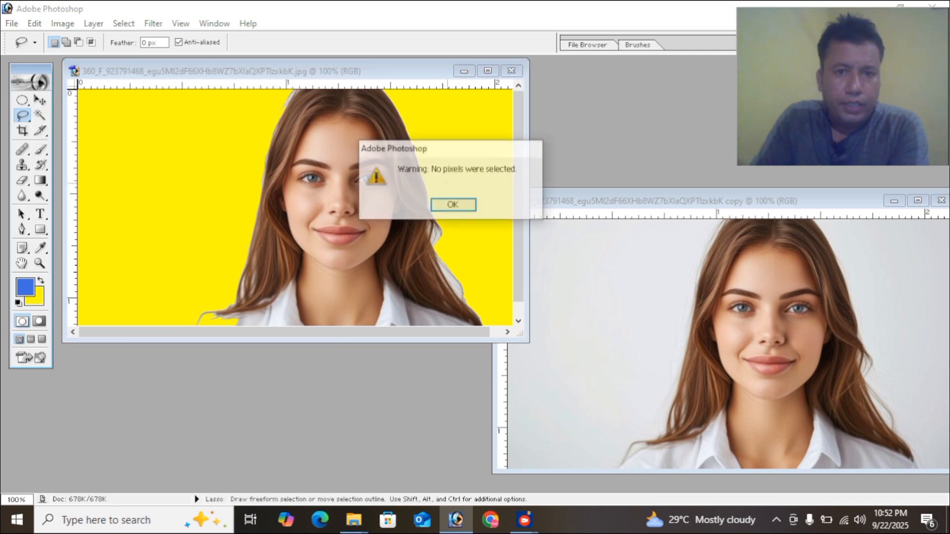
{"action": "left_click", "coordinate": [445, 205]}
{"action": "left_click_drag", "start_coordinate": [436, 194], "coordinate": [433, 229]}
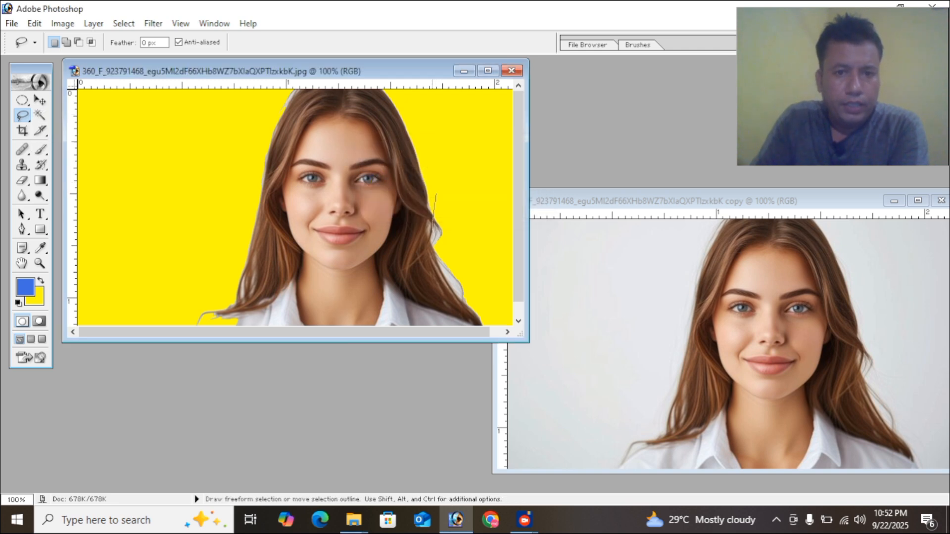
{"action": "mouse_move", "coordinate": [450, 286]}
{"action": "left_mouse_down"}
{"action": "mouse_move", "coordinate": [468, 297]}
{"action": "mouse_move", "coordinate": [472, 216]}
{"action": "mouse_move", "coordinate": [462, 196]}
{"action": "mouse_move", "coordinate": [436, 195]}
{"action": "left_mouse_up"}
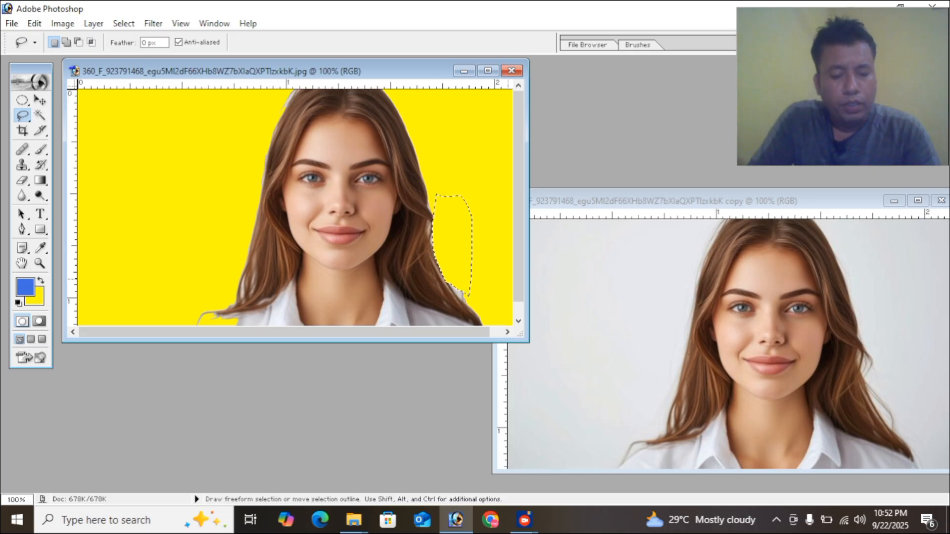
{"action": "key", "text": "ctrl+d"}
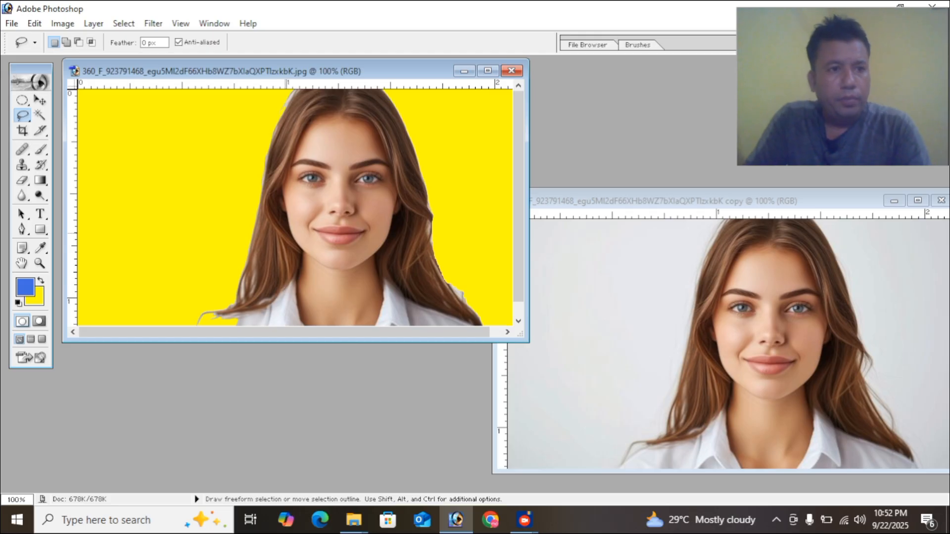
Outline the remaining grey fringe along the hair above the right shoulder with the Polygonal Lasso Tool, fill it yellow, and deselect
{"action": "left_click_drag", "start_coordinate": [23, 115], "coordinate": [84, 130]}
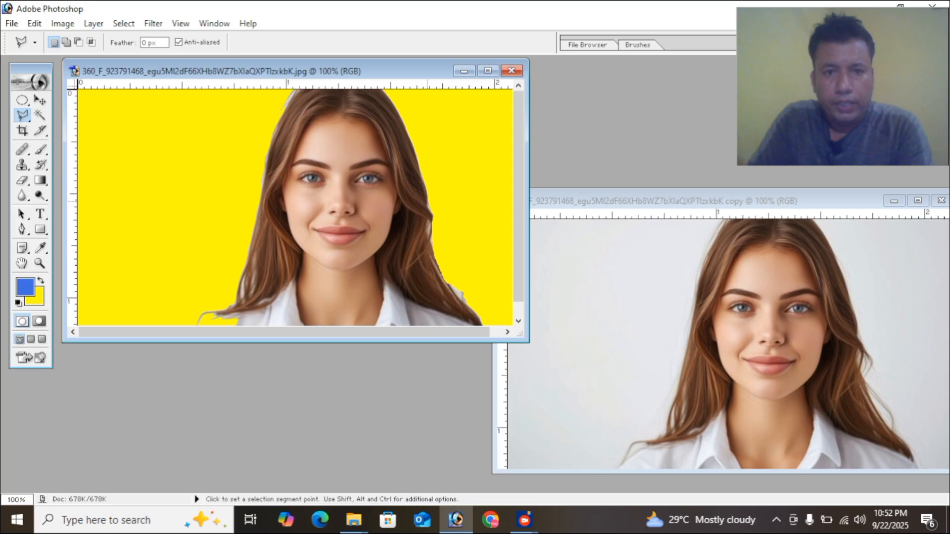
{"action": "left_click", "coordinate": [427, 202]}
{"action": "left_click", "coordinate": [430, 230]}
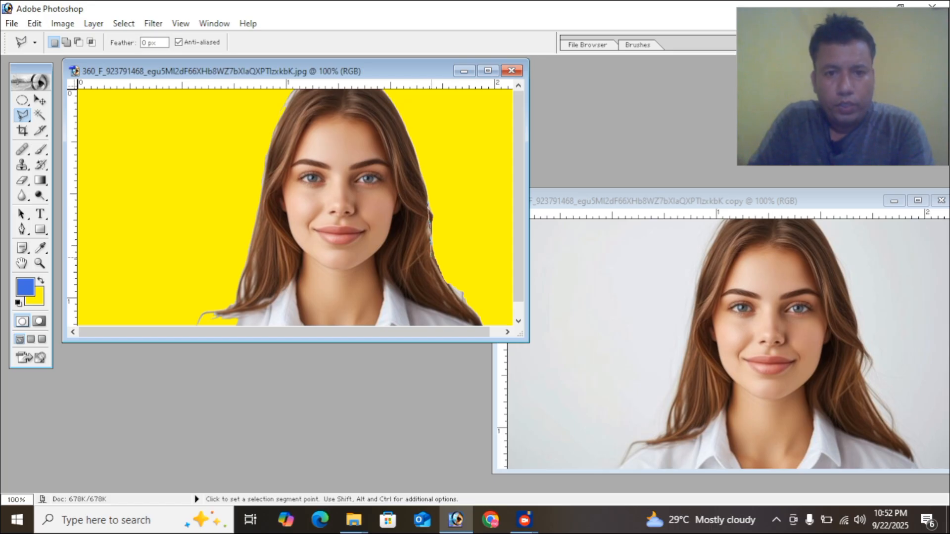
{"action": "left_click", "coordinate": [433, 258]}
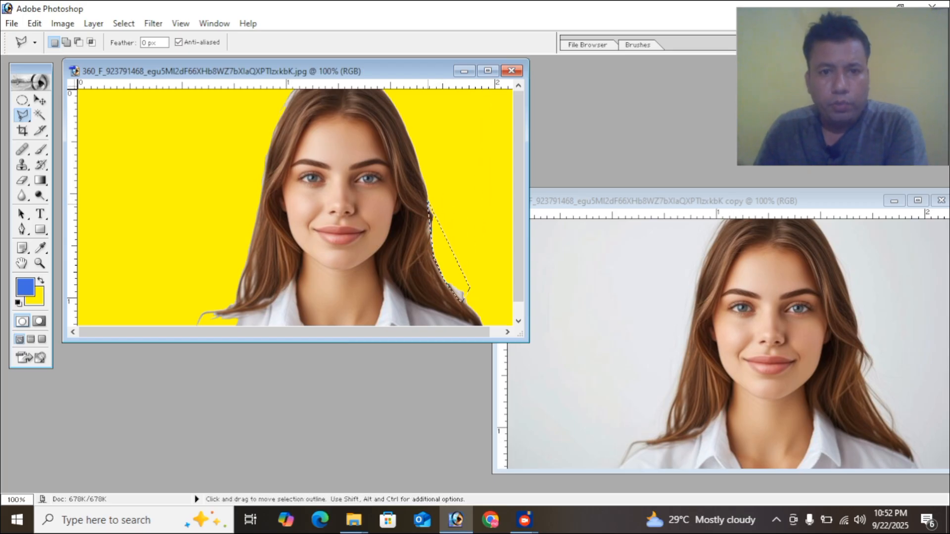
{"action": "left_click", "coordinate": [430, 203]}
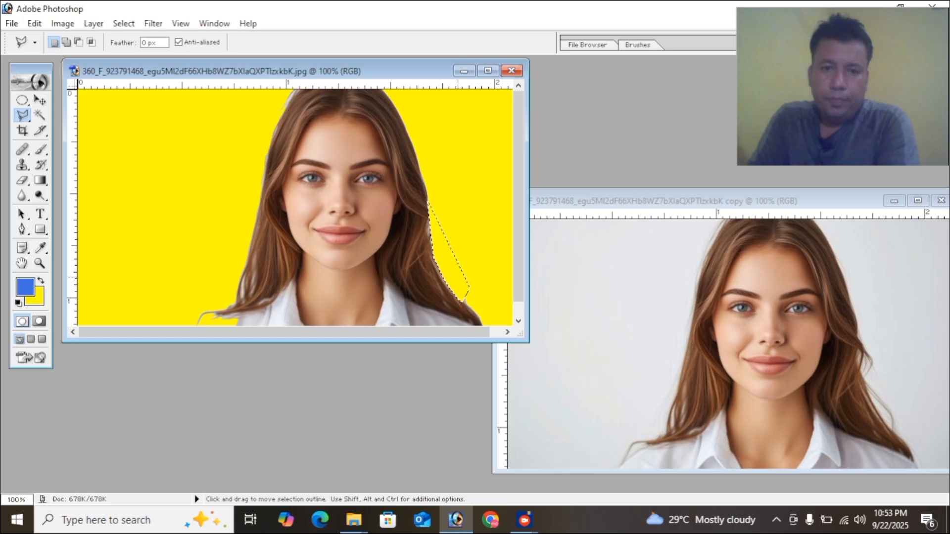
{"action": "key", "text": "ctrl+d"}
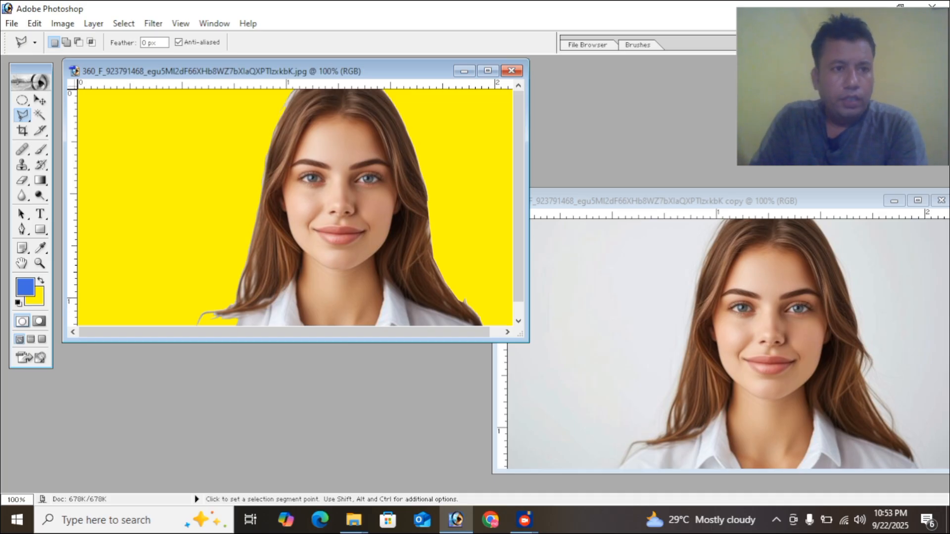
{"action": "left_click", "coordinate": [23, 115]}
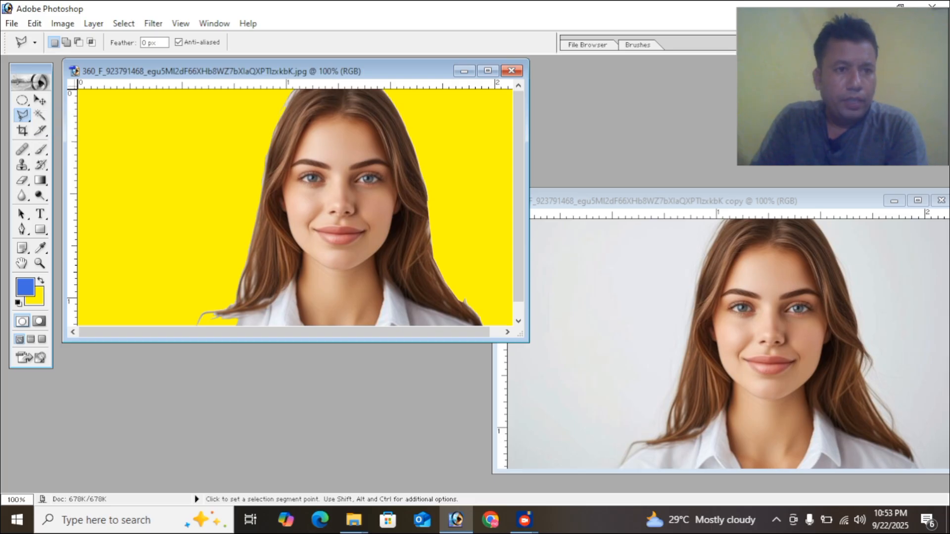
{"action": "left_click", "coordinate": [89, 129]}
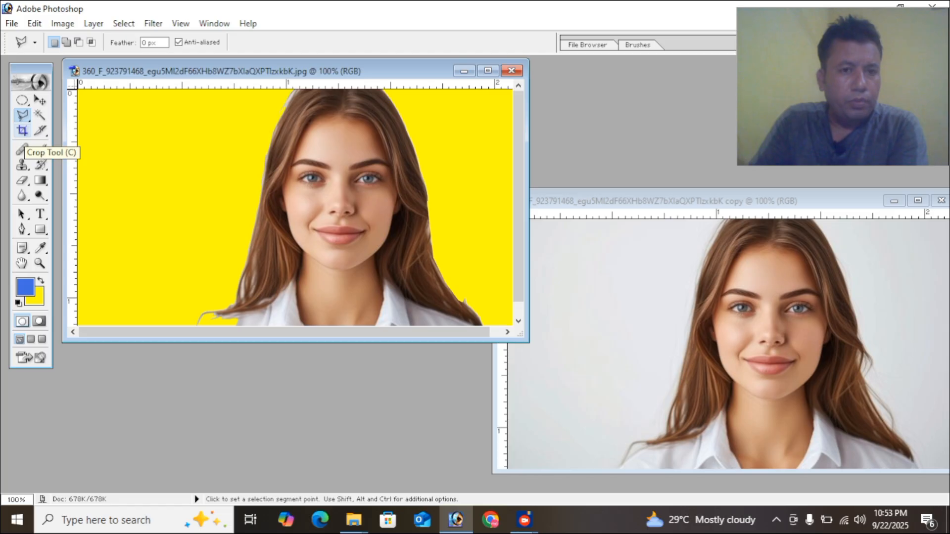
Try to crop the yellow-backdrop portrait to a narrower frame around the woman with the Crop Tool
{"action": "left_click", "coordinate": [22, 130]}
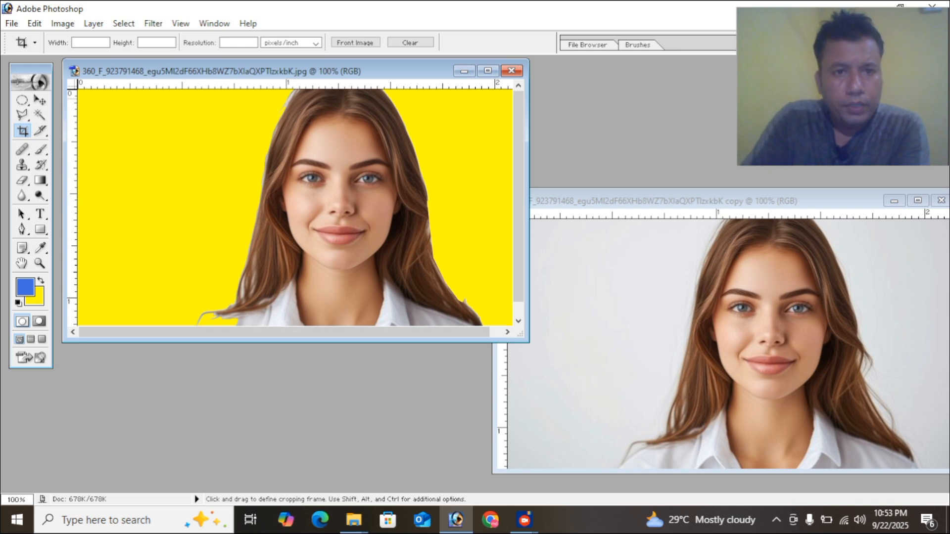
{"action": "left_click_drag", "start_coordinate": [263, 90], "coordinate": [475, 325]}
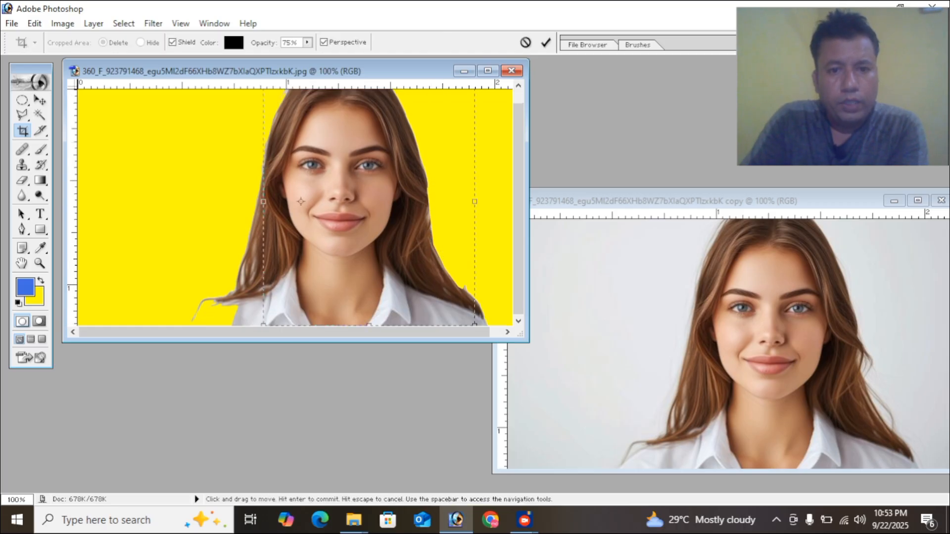
{"action": "left_click_drag", "start_coordinate": [262, 201], "coordinate": [232, 202]}
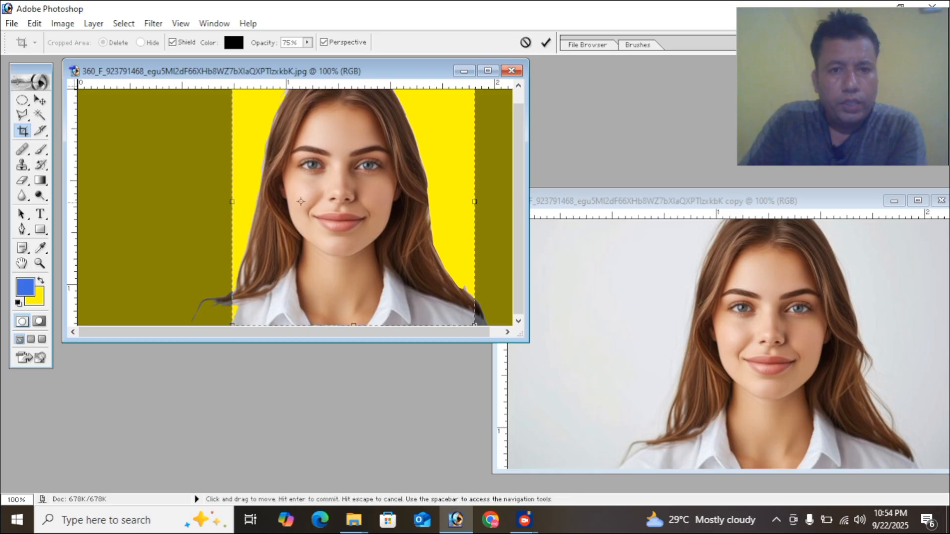
{"action": "left_click_drag", "start_coordinate": [475, 202], "coordinate": [459, 201]}
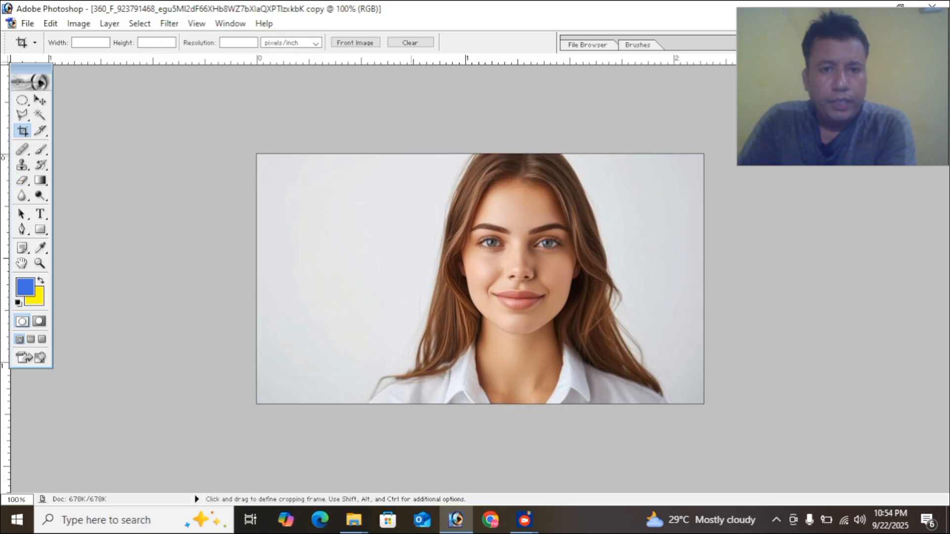
Crop the portrait copy at full height around the woman's hair and shoulders, trimming the empty backdrop on both sides
{"action": "left_click_drag", "start_coordinate": [410, 154], "coordinate": [663, 403]}
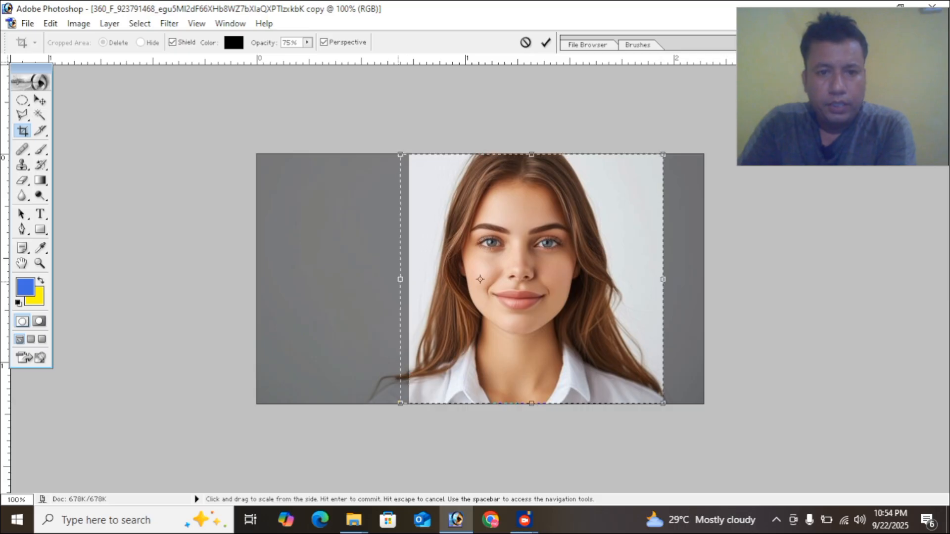
{"action": "left_click_drag", "start_coordinate": [400, 279], "coordinate": [368, 279]}
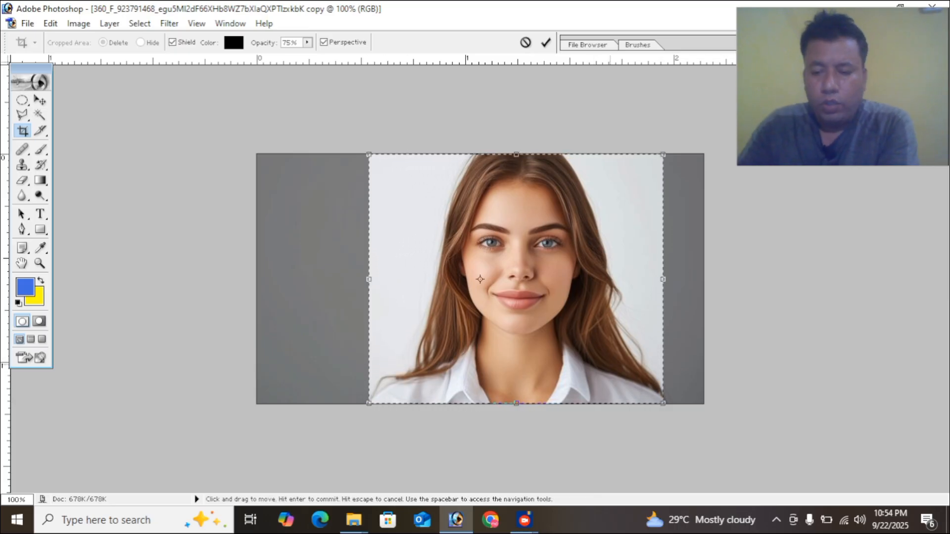
{"action": "key", "text": "Return"}
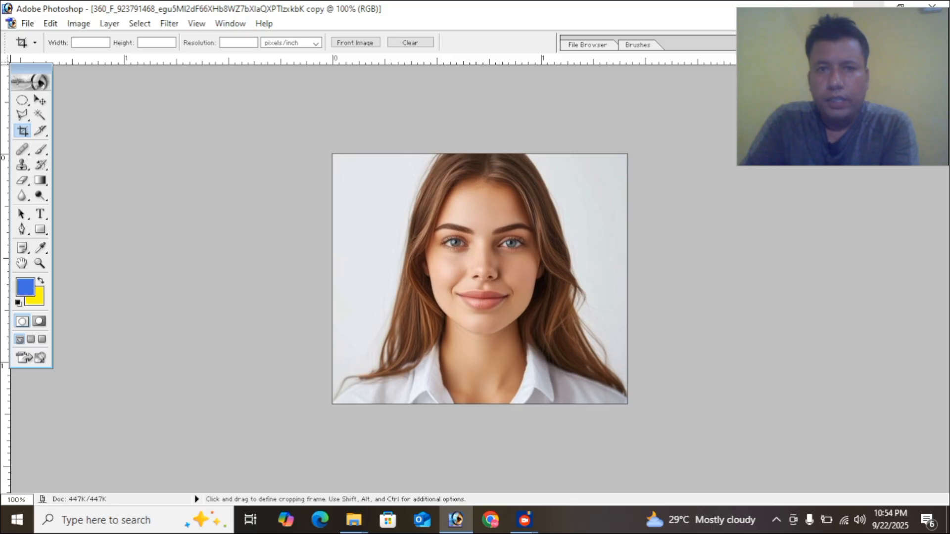
Return the portrait copy to a floating window beside the original portrait and maximize the program window
{"action": "left_click", "coordinate": [868, 7]}
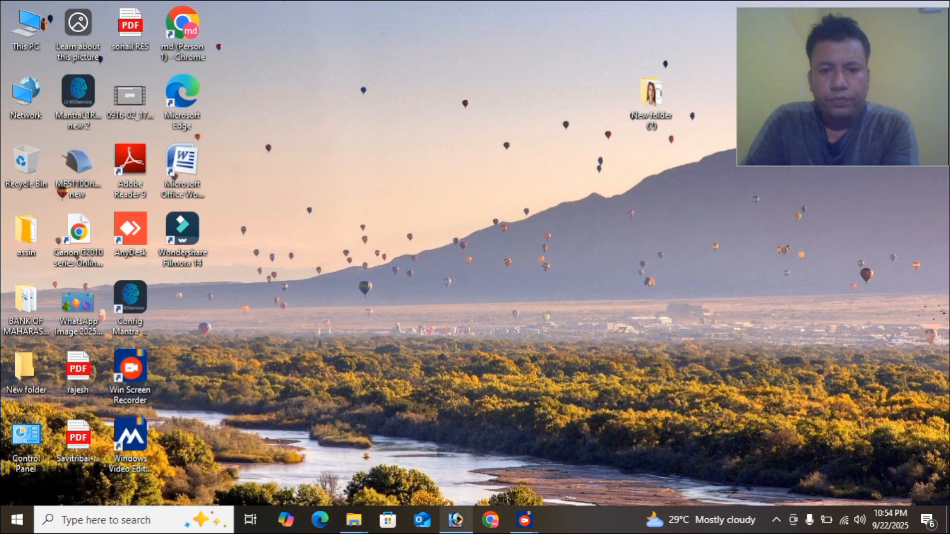
{"action": "left_click", "coordinate": [455, 520]}
{"action": "left_click", "coordinate": [901, 6]}
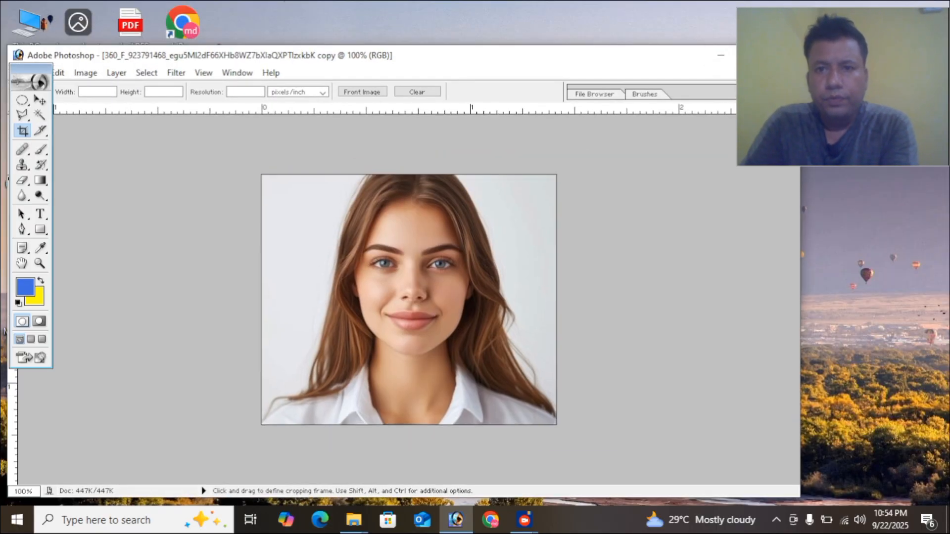
{"action": "left_click_drag", "start_coordinate": [612, 63], "coordinate": [483, 50]}
{"action": "left_click", "coordinate": [650, 61]}
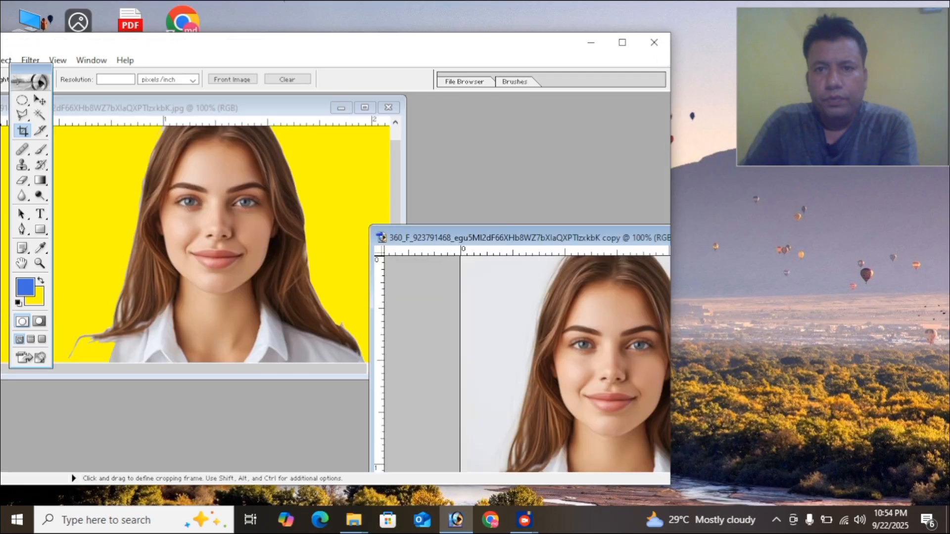
{"action": "left_click", "coordinate": [622, 43]}
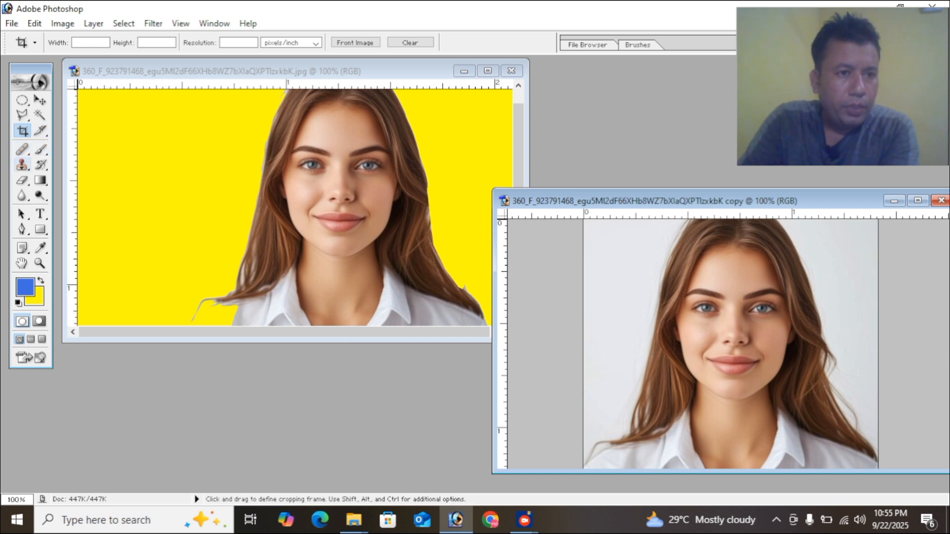
Create a blank white A4 document at 300 pixels/inch and place its window beside the yellow-backdrop portrait
{"action": "left_click", "coordinate": [22, 164]}
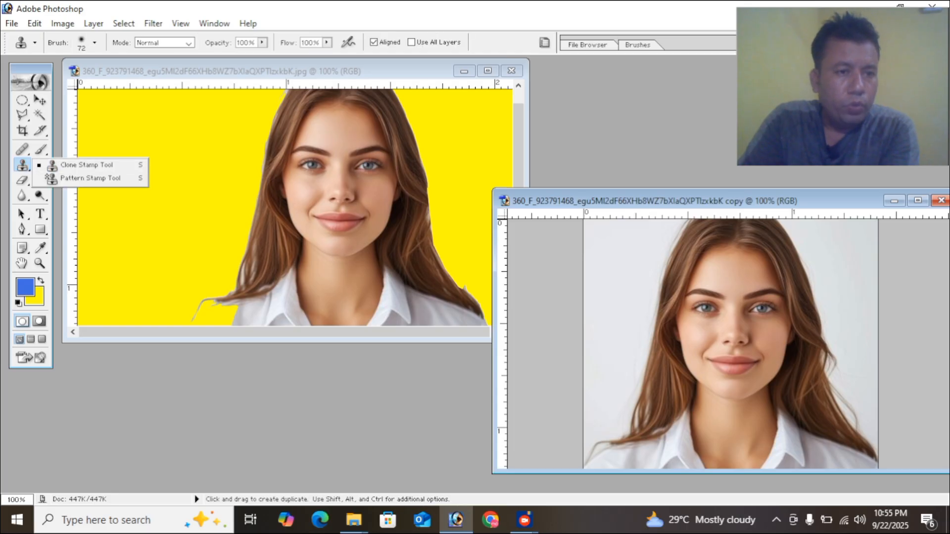
{"action": "key", "text": "Escape"}
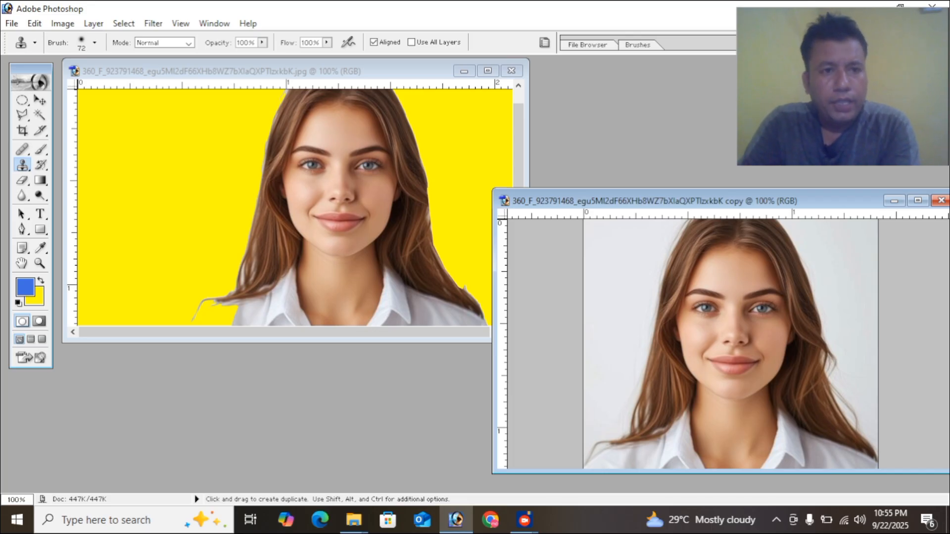
{"action": "key", "text": "alt+f"}
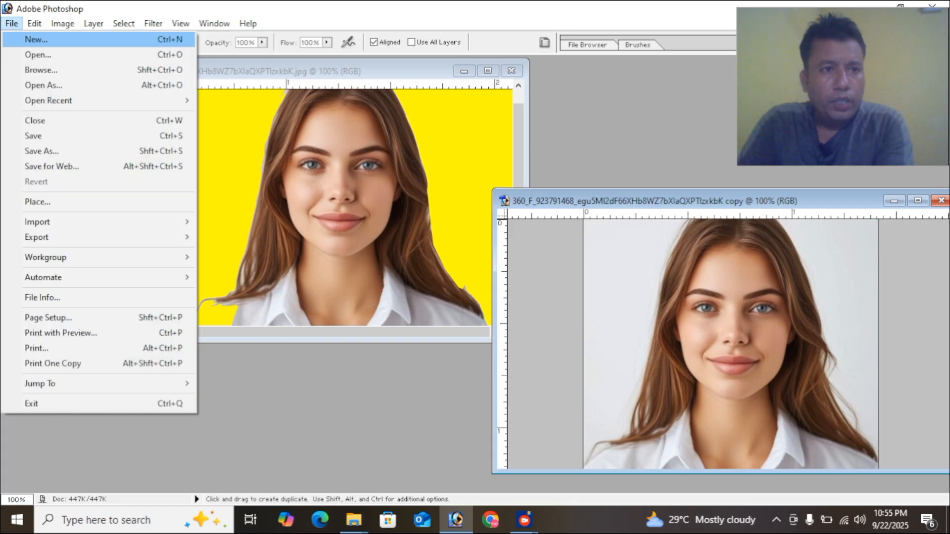
{"action": "key", "text": "n"}
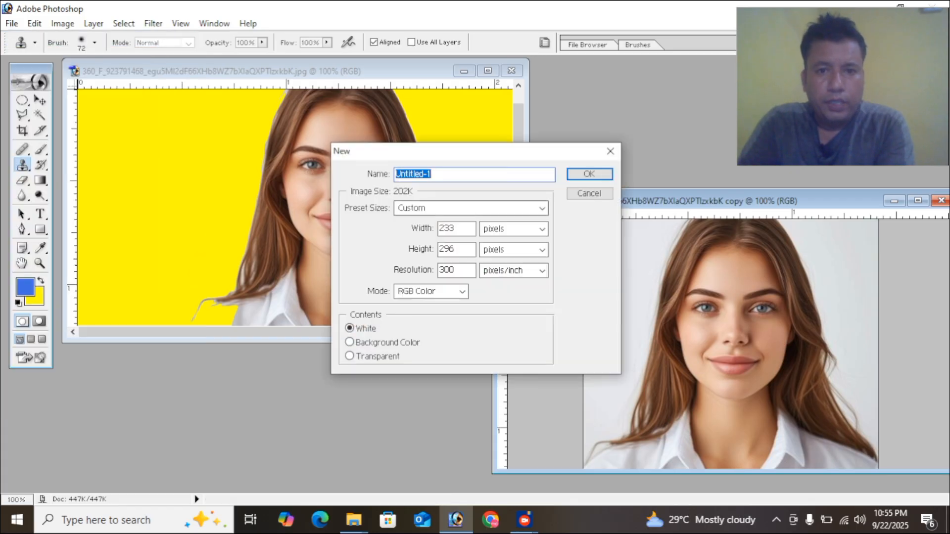
{"action": "left_click", "coordinate": [471, 208]}
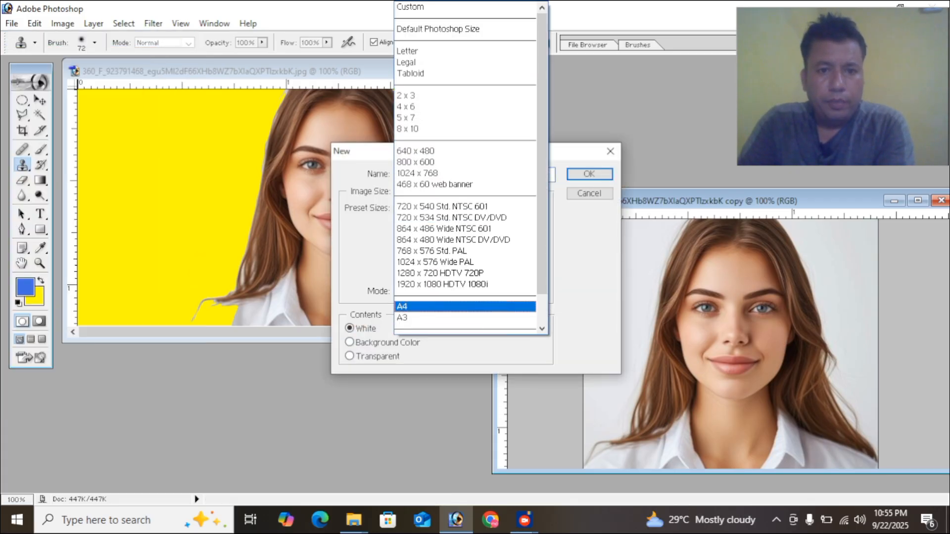
{"action": "left_click", "coordinate": [436, 306]}
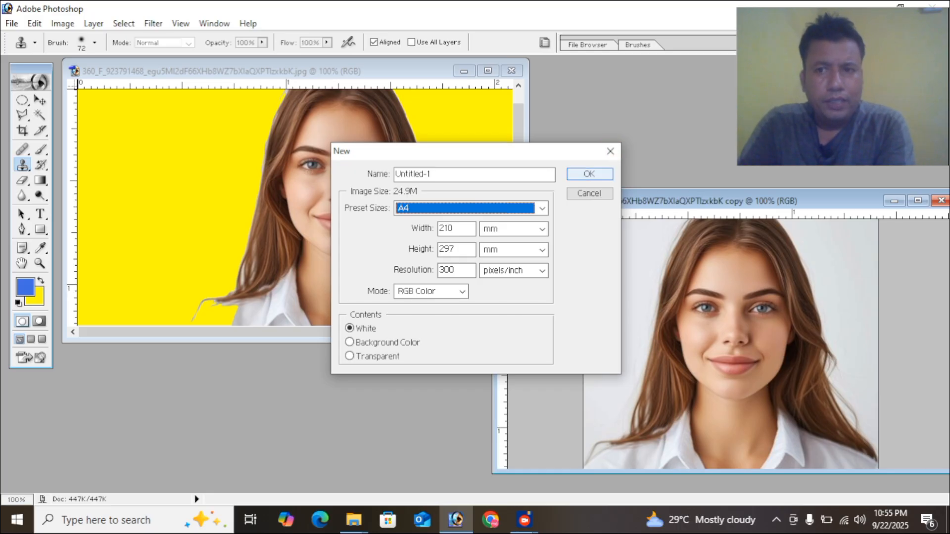
{"action": "key", "text": "Return"}
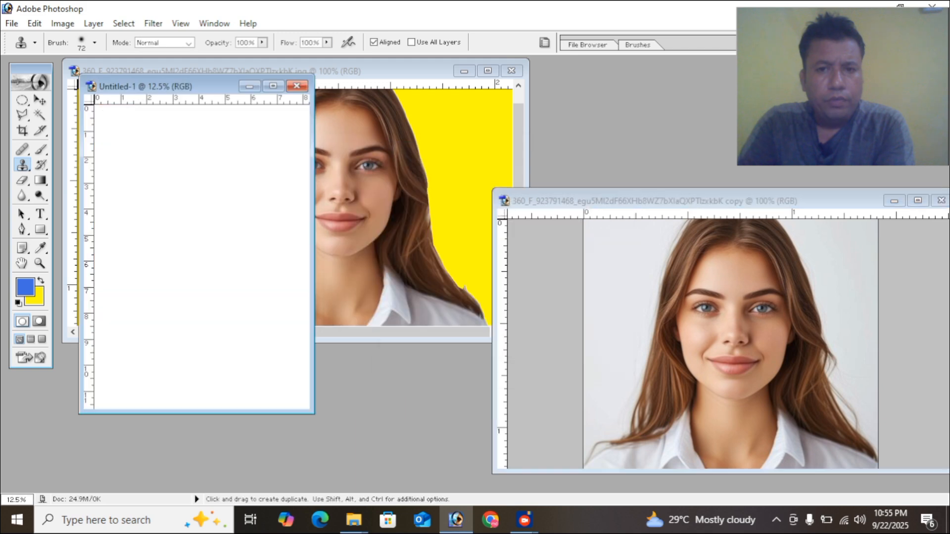
{"action": "left_click_drag", "start_coordinate": [148, 86], "coordinate": [590, 147]}
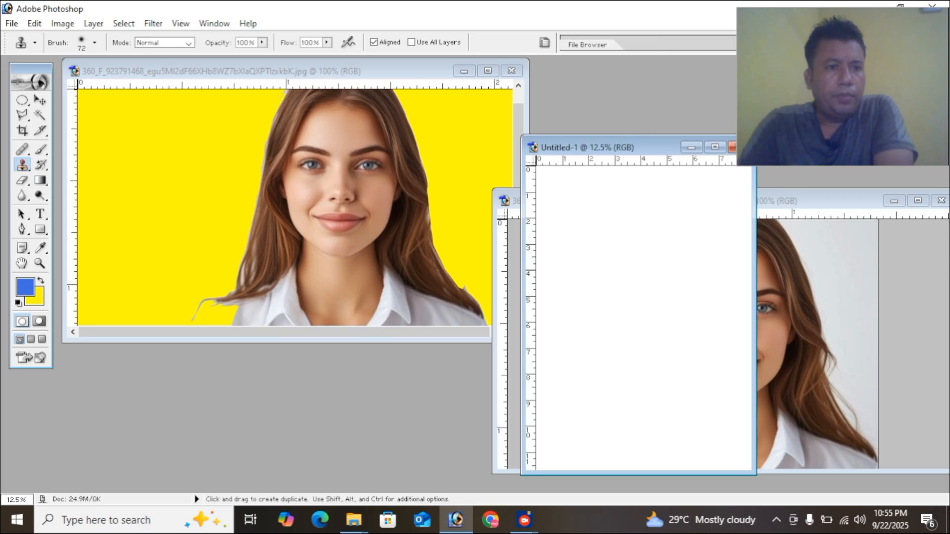
Sample the woman in the yellow-backdrop portrait as the source for the Clone Stamp Tool
{"action": "right_click", "coordinate": [23, 165]}
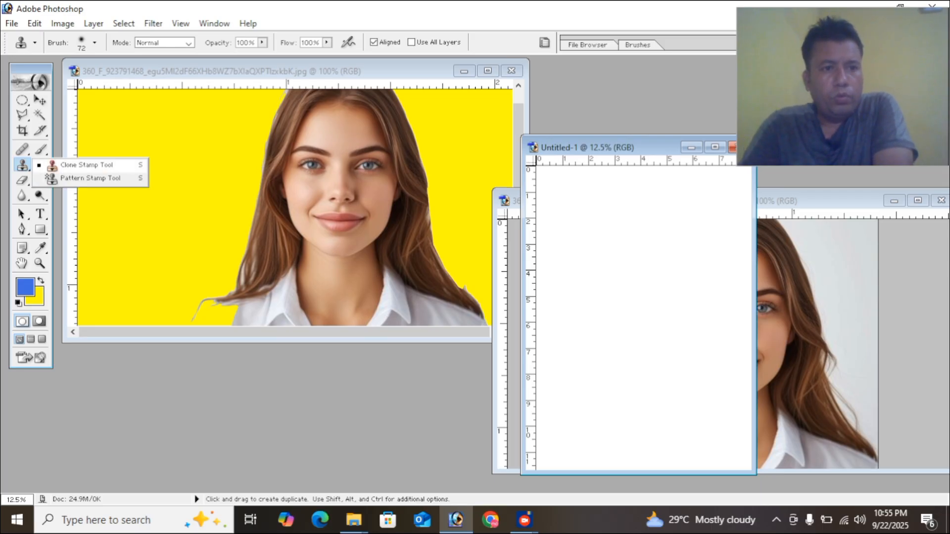
{"action": "left_click", "coordinate": [86, 165]}
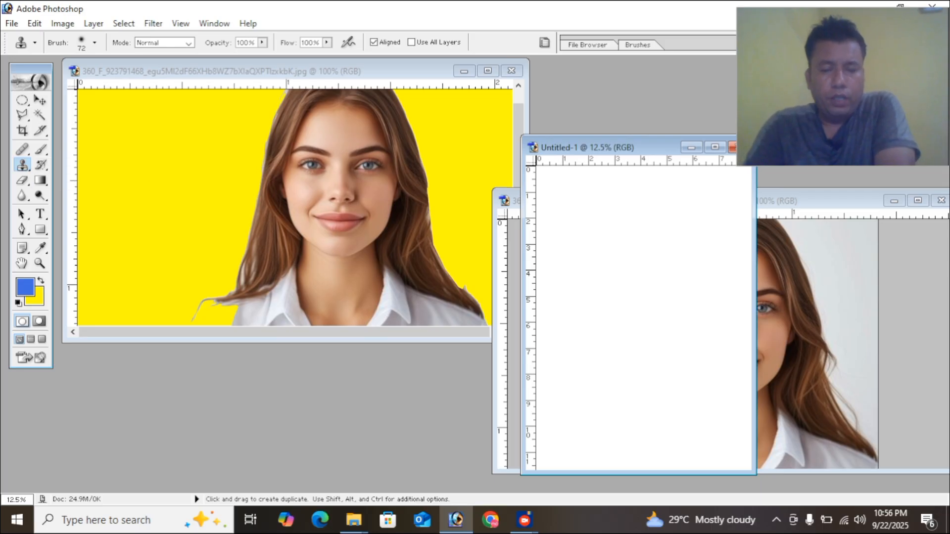
{"action": "left_click", "coordinate": [333, 72]}
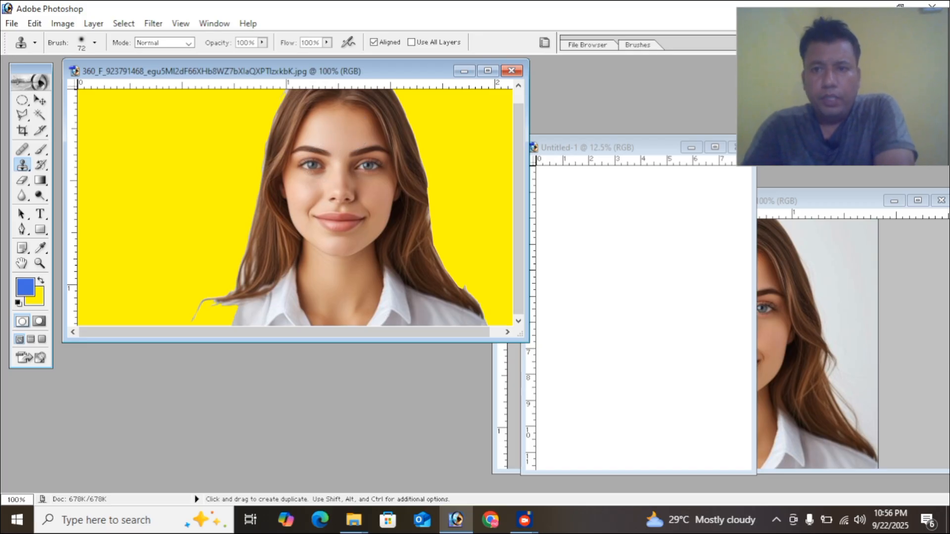
{"action": "left_click", "coordinate": [619, 148]}
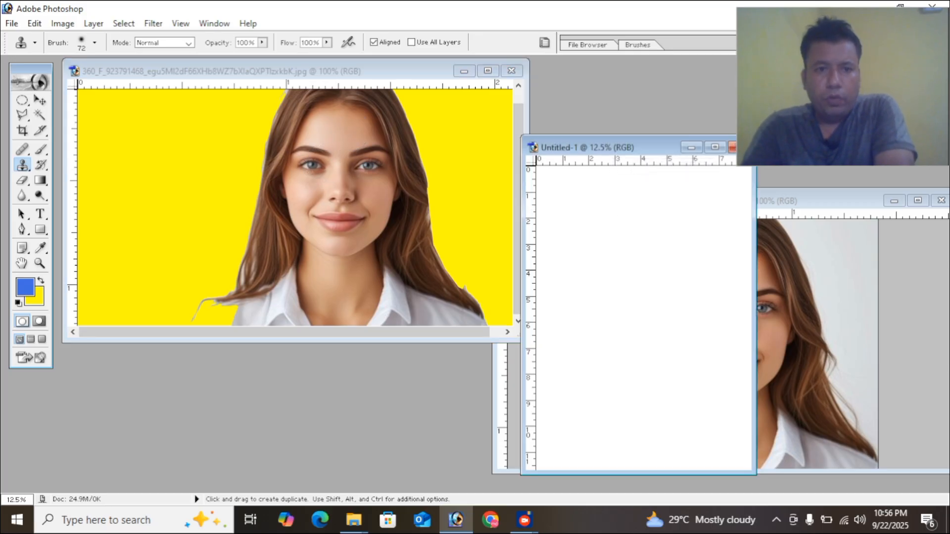
{"action": "key", "text": "alt"}
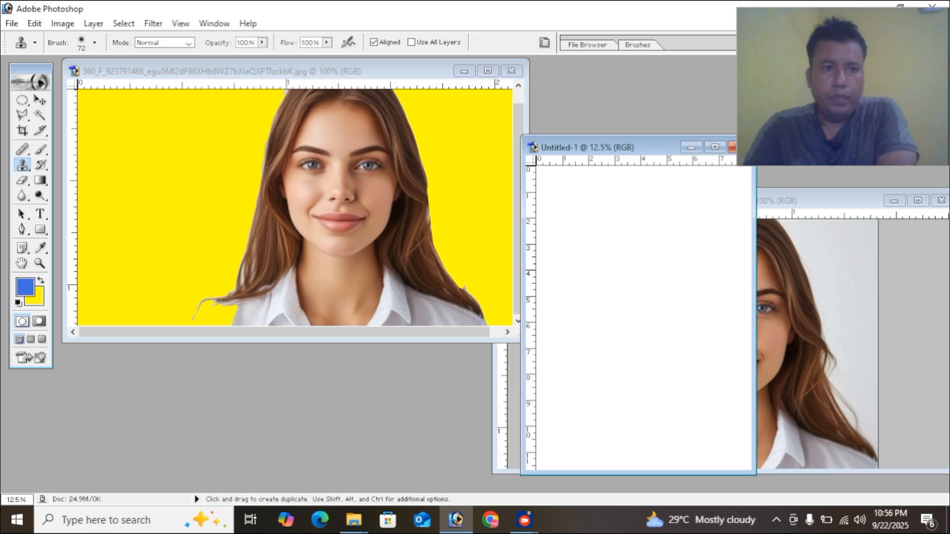
{"action": "left_click", "coordinate": [23, 165]}
{"action": "left_click", "coordinate": [86, 166]}
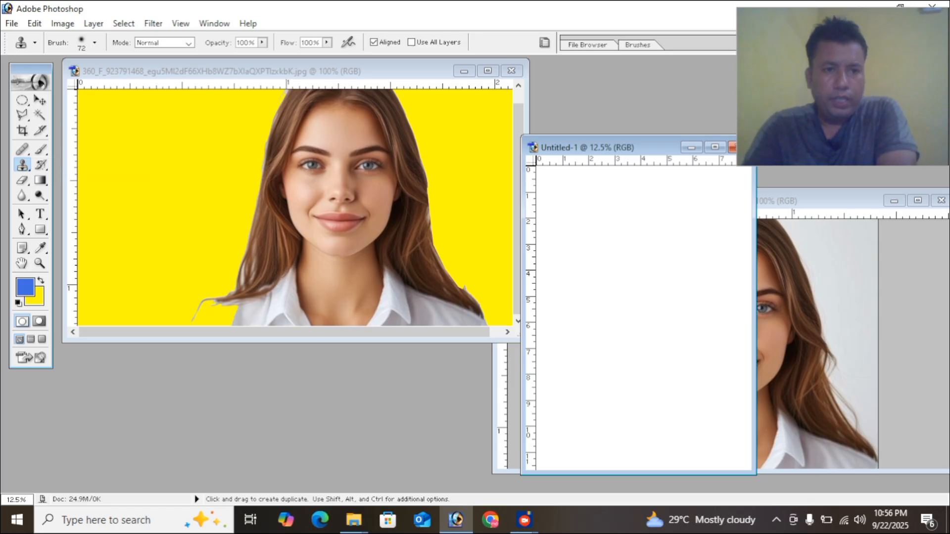
{"action": "key", "text": "alt"}
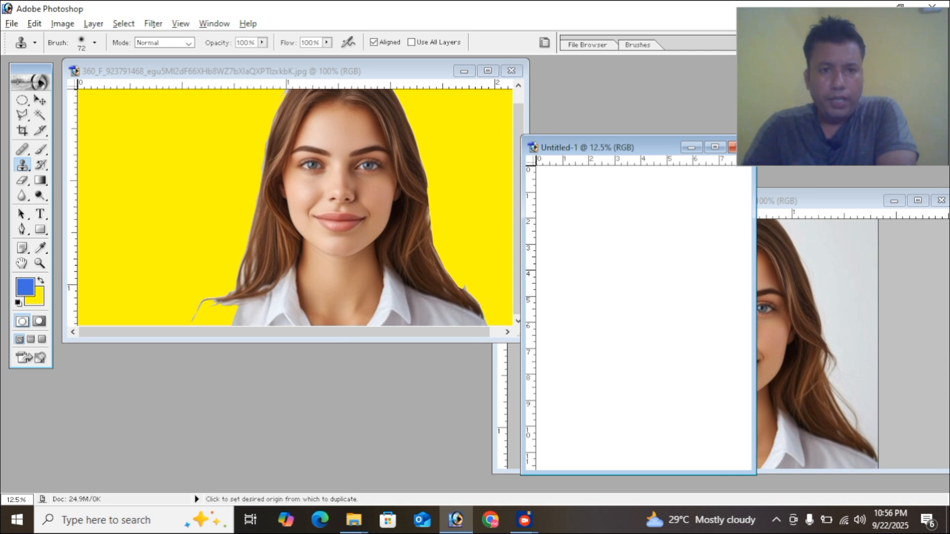
{"action": "key", "text": "alt"}
{"action": "key", "text": "alt"}
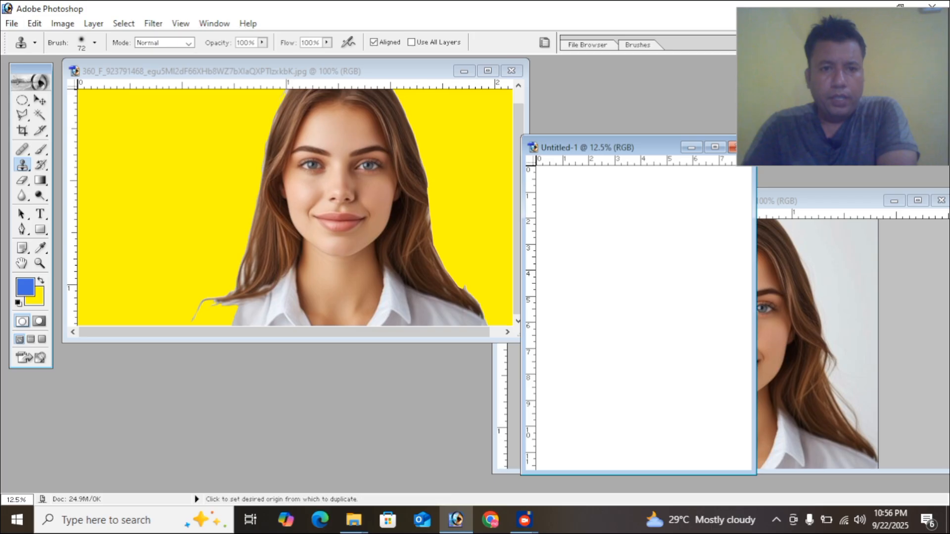
{"action": "key", "text": "alt"}
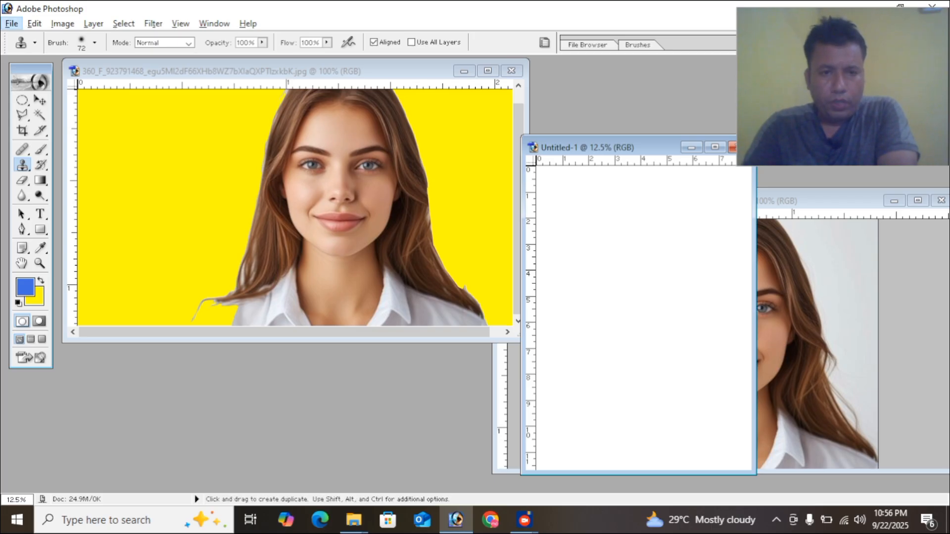
{"action": "key", "text": "alt"}
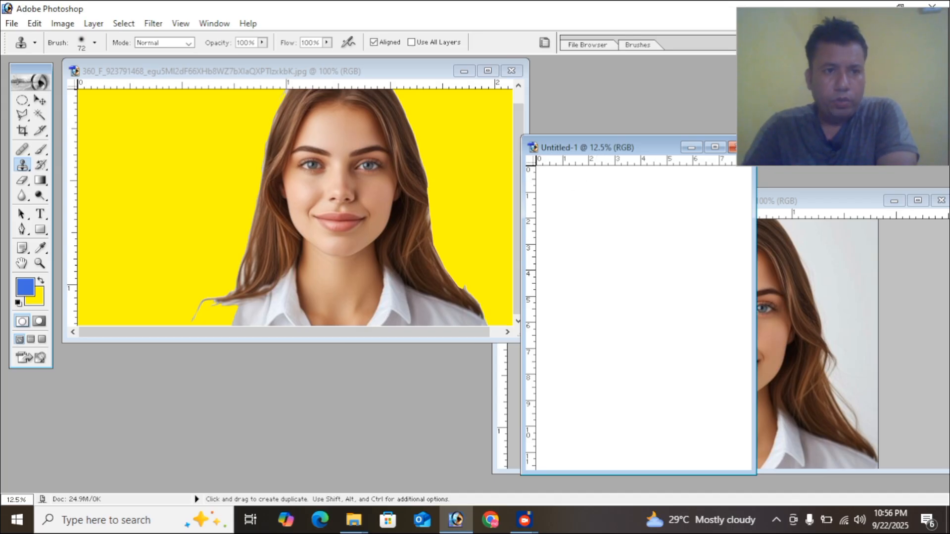
Set the clone brush diameter to 163 px and test one dab near the blank page's upper edge, undoing it
{"action": "left_click", "coordinate": [94, 43]}
{"action": "left_click_drag", "start_coordinate": [65, 78], "coordinate": [106, 78]}
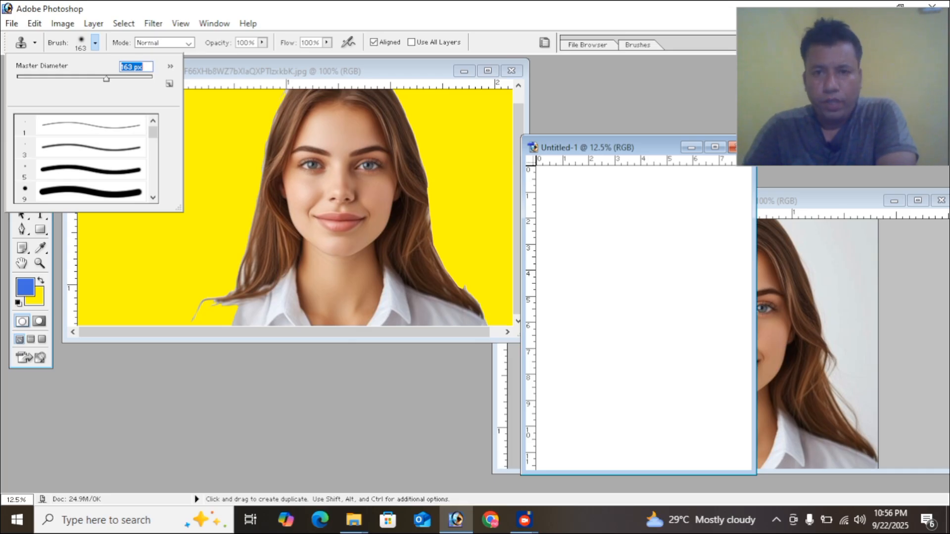
{"action": "key", "text": "Return"}
{"action": "left_click", "coordinate": [638, 171]}
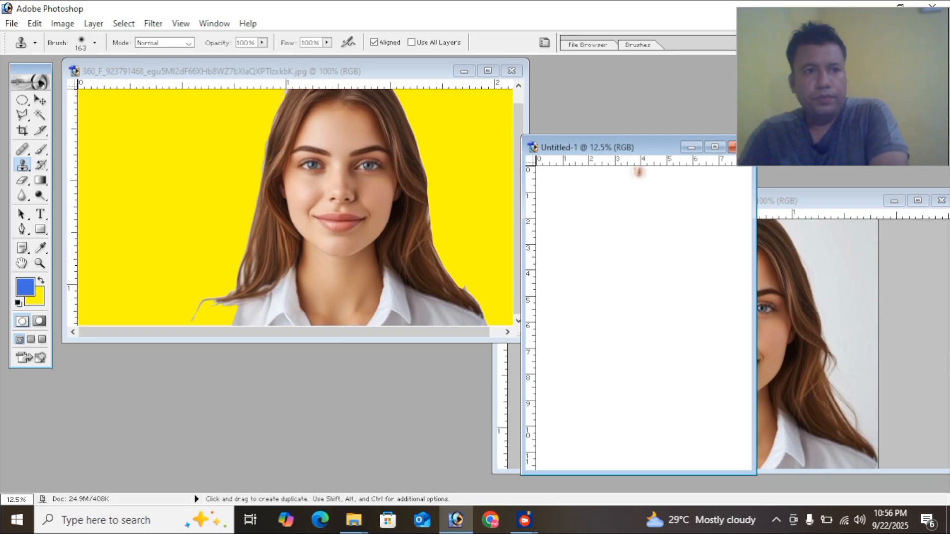
{"action": "left_click", "coordinate": [34, 23]}
{"action": "left_click", "coordinate": [74, 70]}
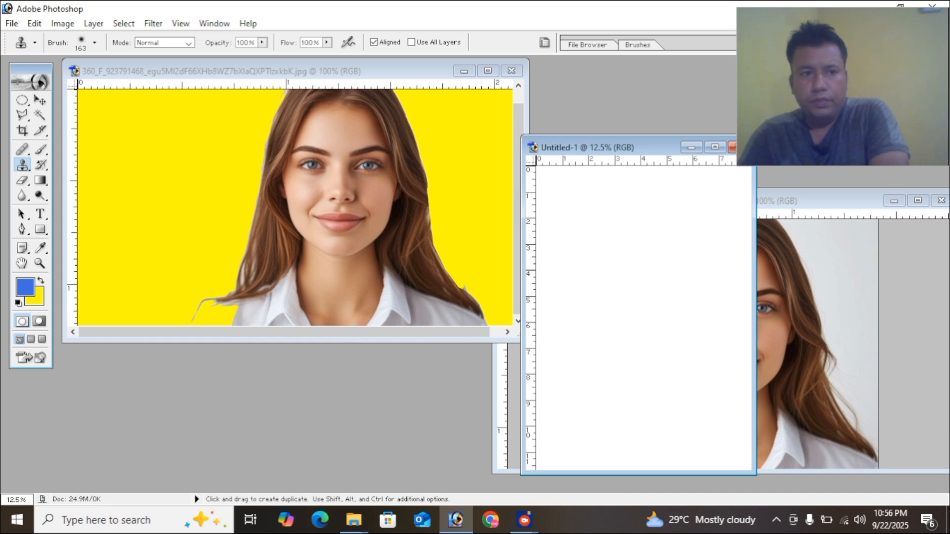
Clone the whole yellow-backdrop portrait onto the A4 page, slightly above its middle, with the Clone Stamp Tool
{"action": "right_click", "coordinate": [23, 165]}
{"action": "left_click", "coordinate": [74, 166]}
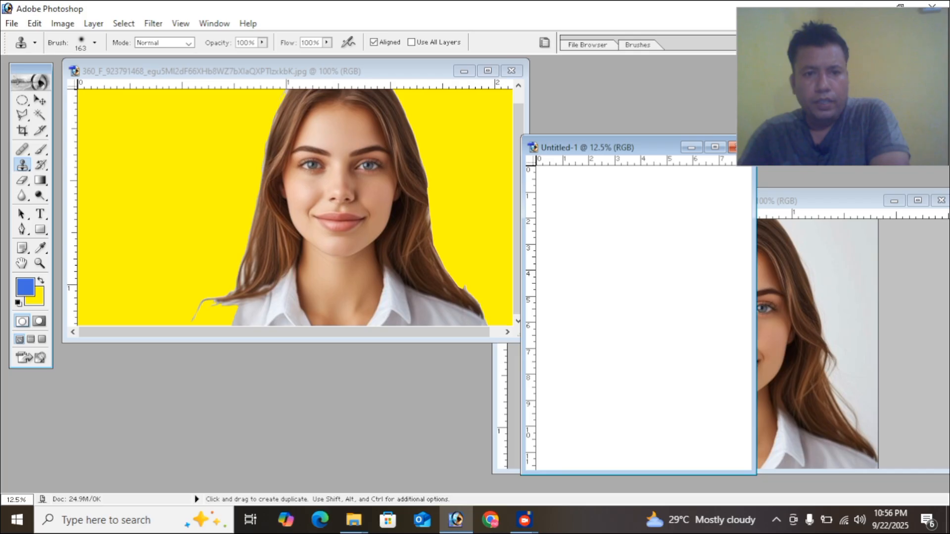
{"action": "key", "text": "alt"}
{"action": "mouse_move", "coordinate": [612, 272]}
{"action": "left_mouse_down"}
{"action": "mouse_move", "coordinate": [663, 267]}
{"action": "mouse_move", "coordinate": [636, 266]}
{"action": "mouse_move", "coordinate": [621, 293]}
{"action": "mouse_move", "coordinate": [628, 277]}
{"action": "mouse_move", "coordinate": [585, 262]}
{"action": "mouse_move", "coordinate": [597, 290]}
{"action": "mouse_move", "coordinate": [591, 273]}
{"action": "mouse_move", "coordinate": [638, 277]}
{"action": "mouse_move", "coordinate": [594, 267]}
{"action": "mouse_move", "coordinate": [631, 276]}
{"action": "mouse_move", "coordinate": [609, 296]}
{"action": "mouse_move", "coordinate": [626, 288]}
{"action": "left_mouse_up"}
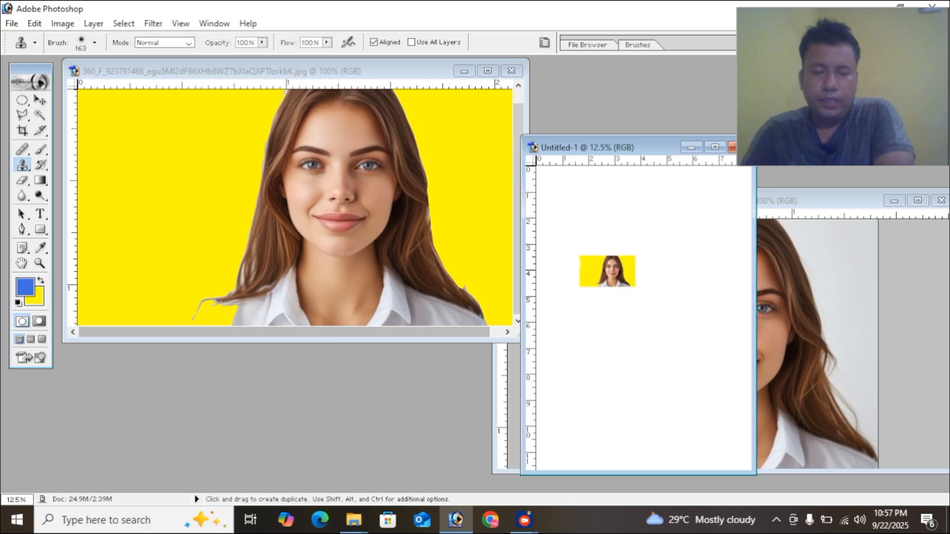
Close the A4 document and the yellow-backdrop portrait without saving, keeping the portrait copy open
{"action": "left_click_drag", "start_coordinate": [582, 147], "coordinate": [570, 163]}
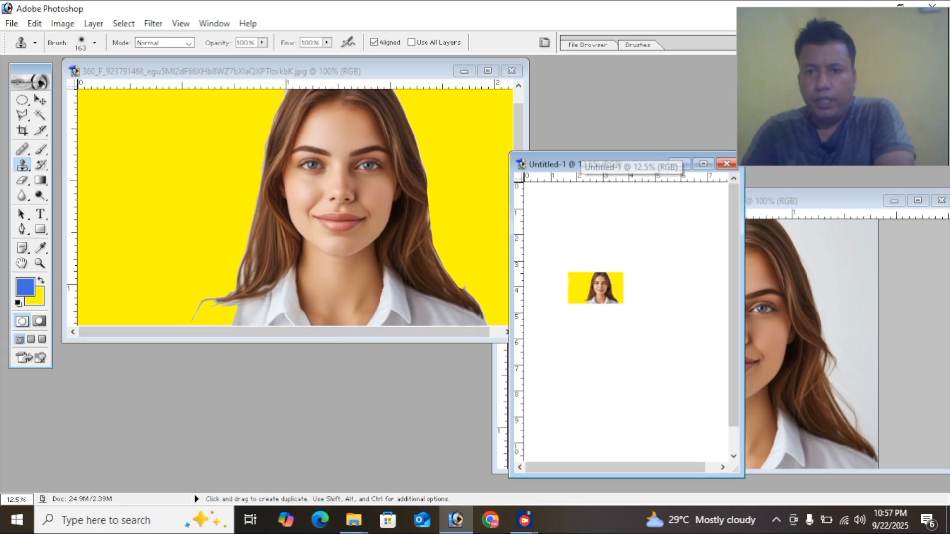
{"action": "left_click", "coordinate": [726, 163]}
{"action": "left_click", "coordinate": [477, 204]}
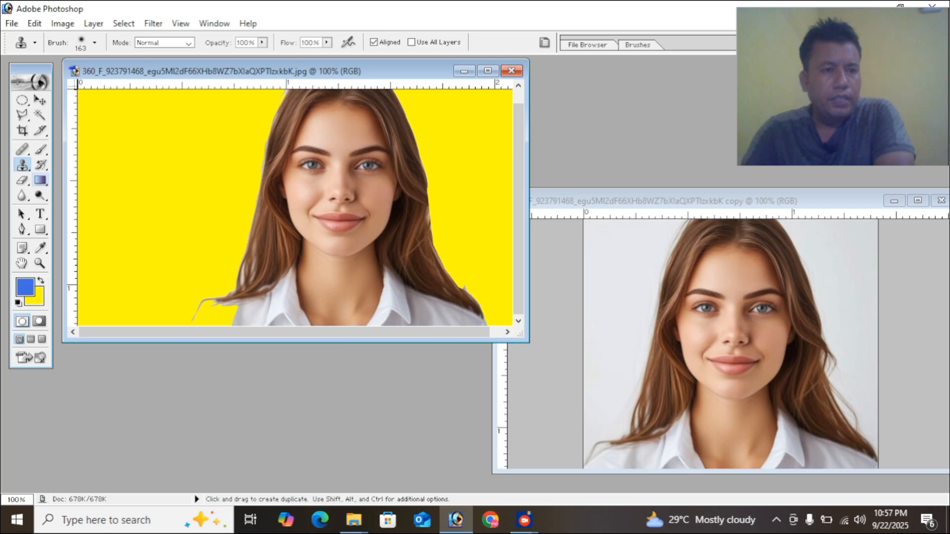
{"action": "left_click", "coordinate": [39, 180]}
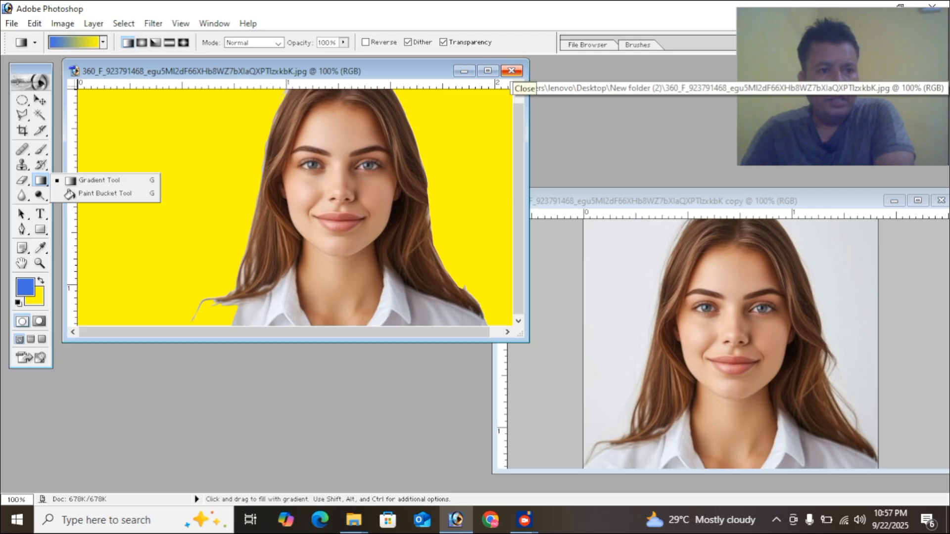
{"action": "left_click", "coordinate": [511, 71]}
{"action": "left_click", "coordinate": [477, 209]}
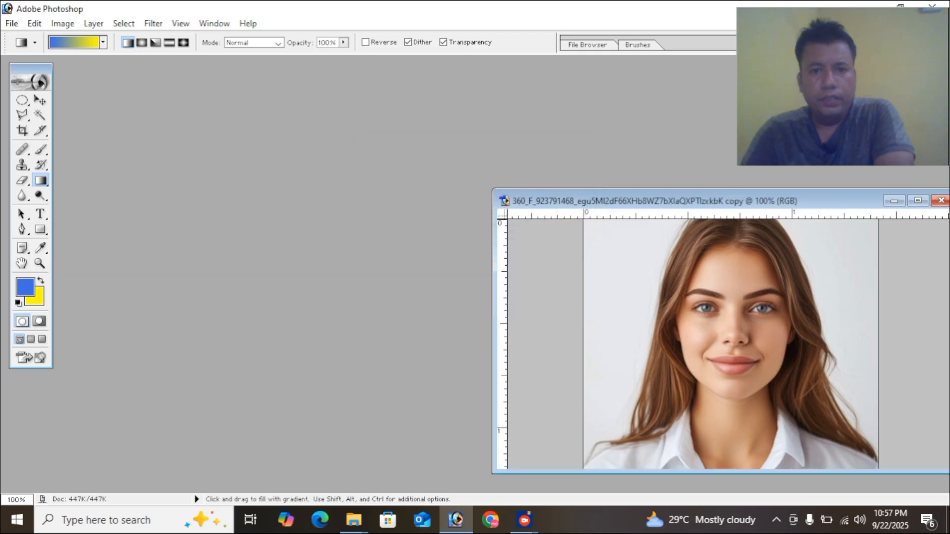
Create a white RGB document with the 1280 x 720 HDTV 720P preset
{"action": "left_click", "coordinate": [12, 24]}
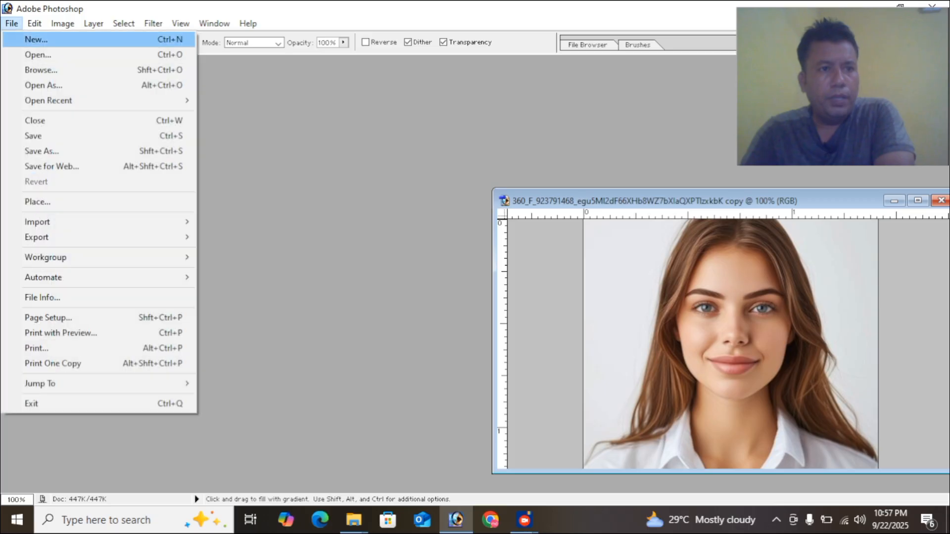
{"action": "left_click", "coordinate": [36, 40]}
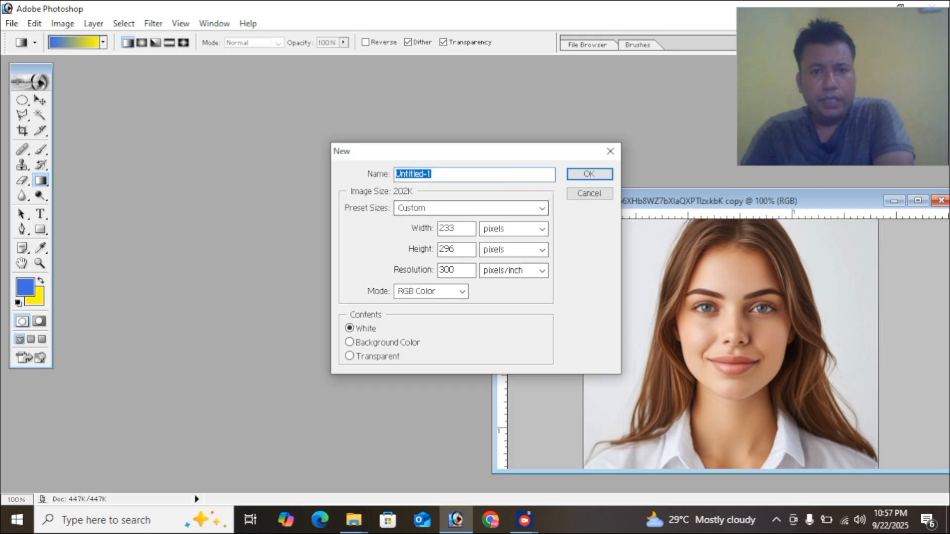
{"action": "left_click", "coordinate": [476, 208]}
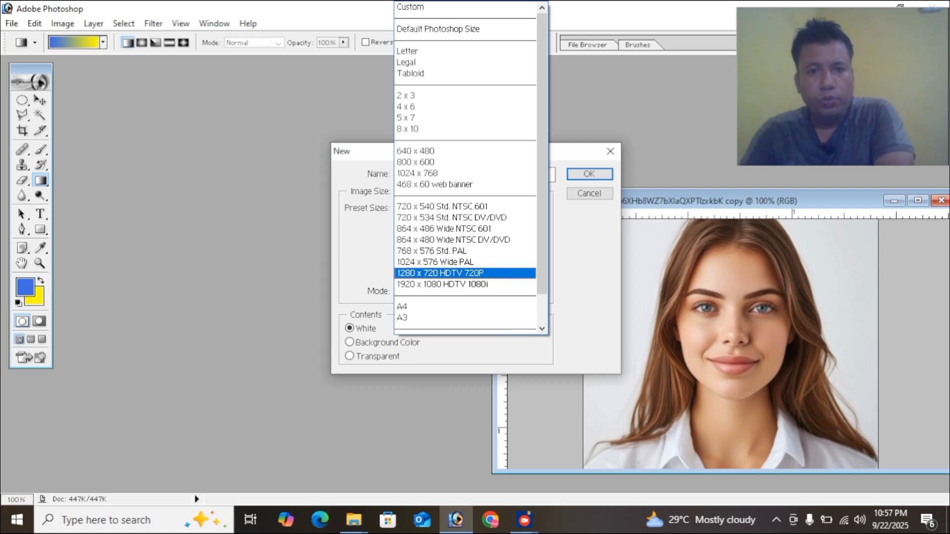
{"action": "left_click", "coordinate": [458, 273]}
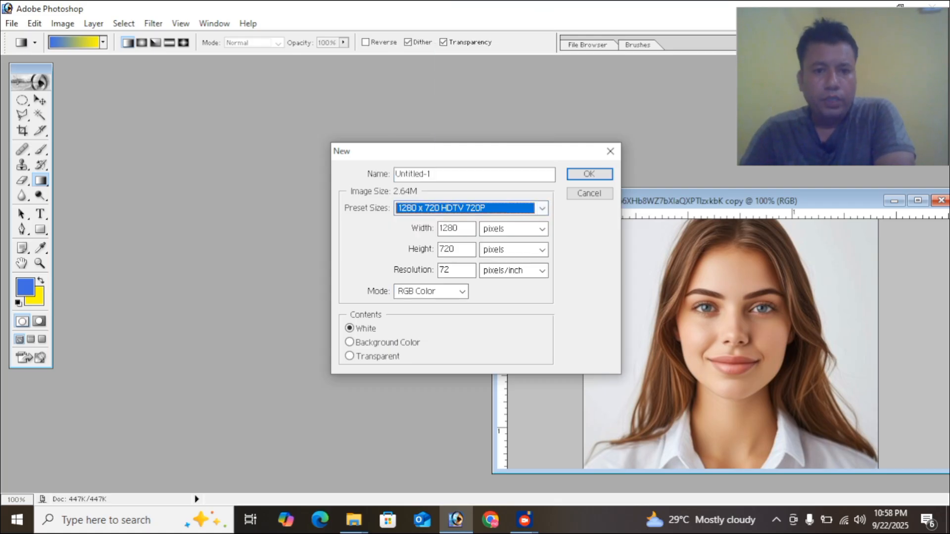
{"action": "left_click", "coordinate": [589, 174]}
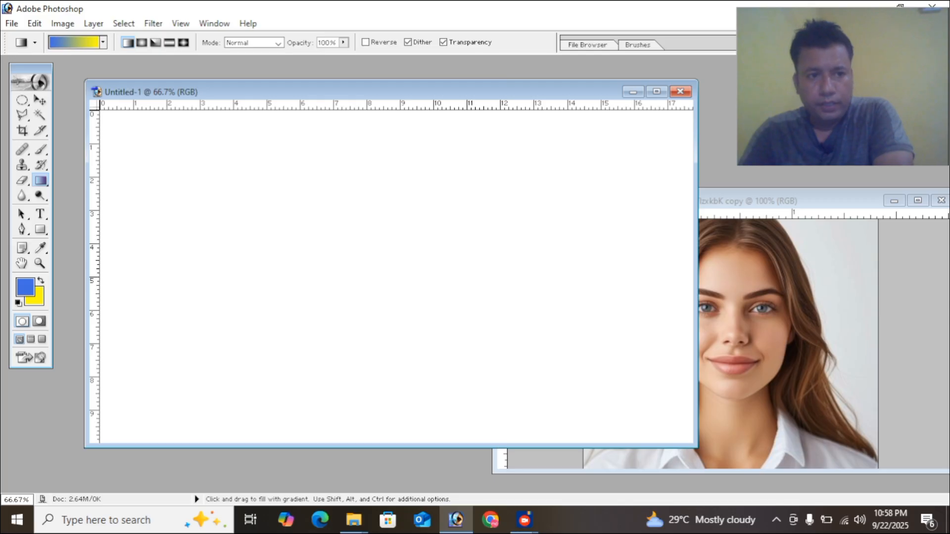
Fill the new canvas with a linear blue-to-yellow gradient running diagonally from its upper-left corner to its lower-right corner
{"action": "right_click", "coordinate": [41, 181]}
{"action": "left_click", "coordinate": [103, 181]}
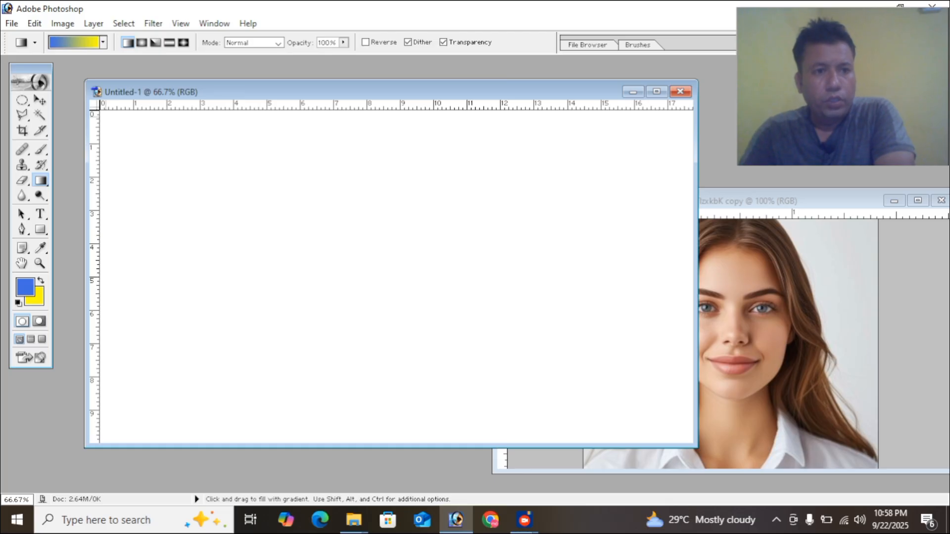
{"action": "left_click_drag", "start_coordinate": [106, 117], "coordinate": [663, 417]}
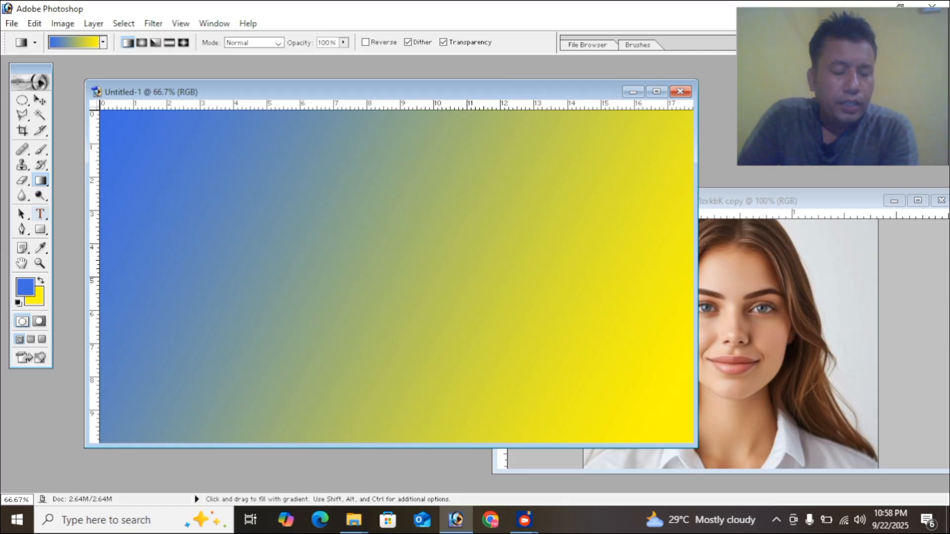
Draw a wide text box across the upper part of the gradient canvas and set its text size to 72 pt
{"action": "left_click", "coordinate": [40, 213]}
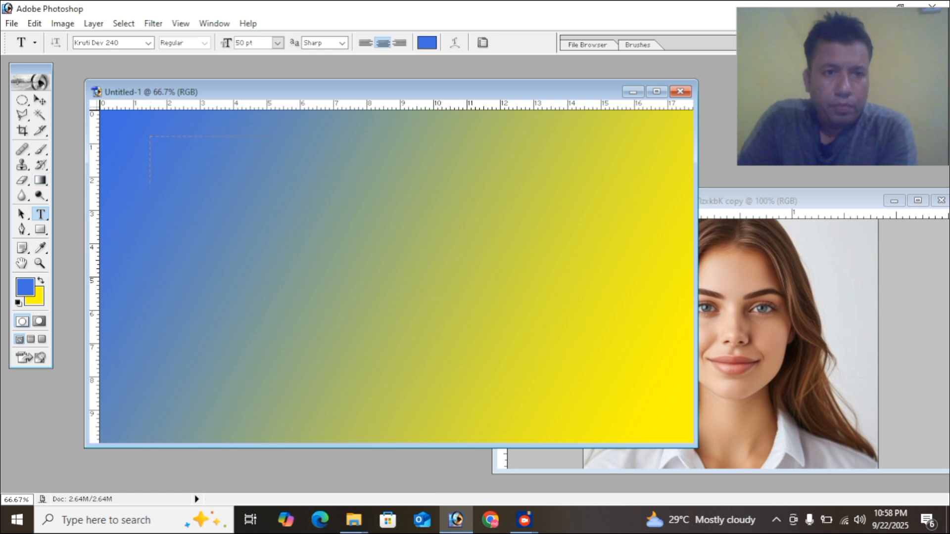
{"action": "left_click_drag", "start_coordinate": [591, 251], "coordinate": [626, 258]}
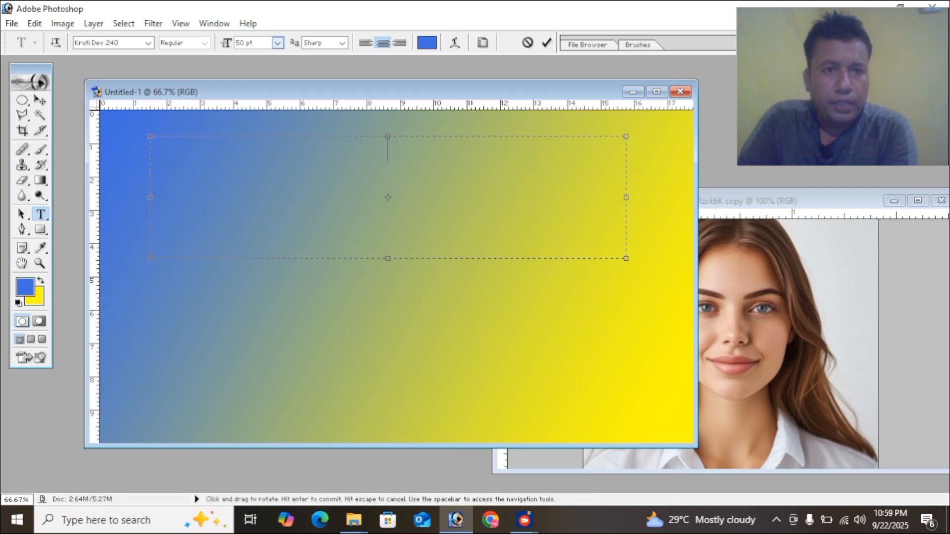
{"action": "left_click", "coordinate": [277, 42]}
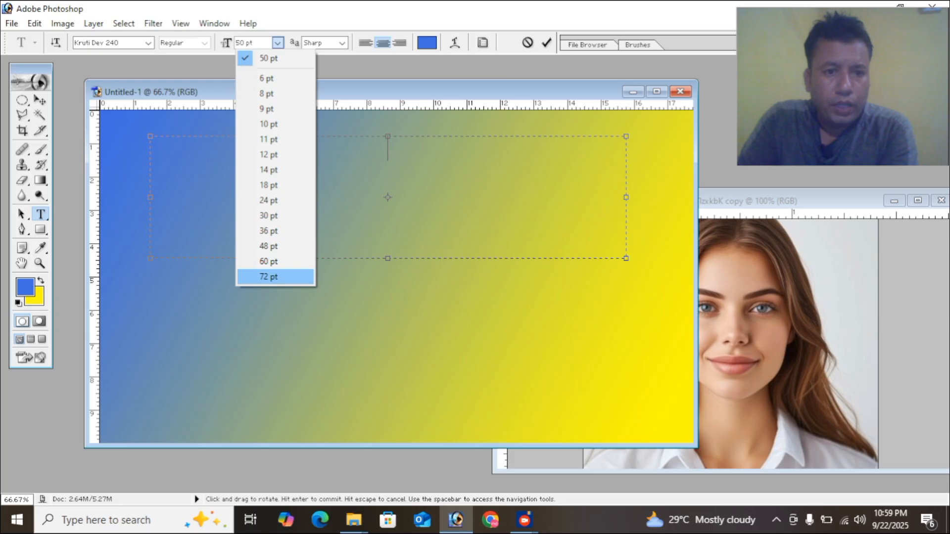
{"action": "left_click", "coordinate": [269, 277]}
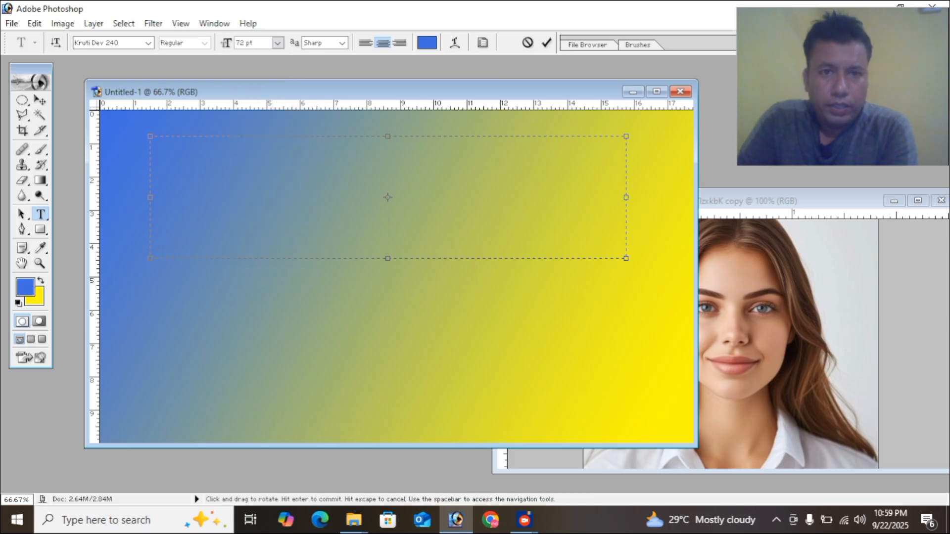
Set the text color to near-black 050505
{"action": "left_click", "coordinate": [427, 43]}
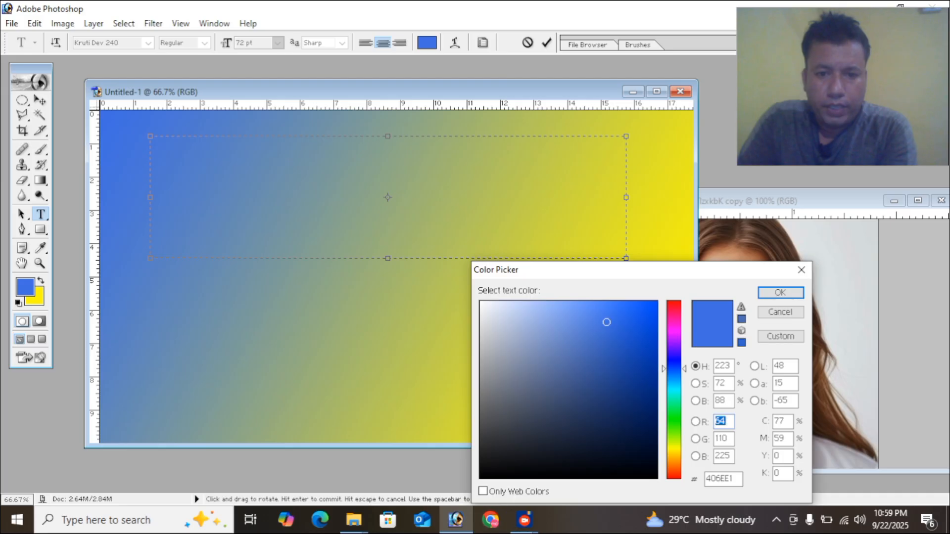
{"action": "left_click", "coordinate": [483, 475]}
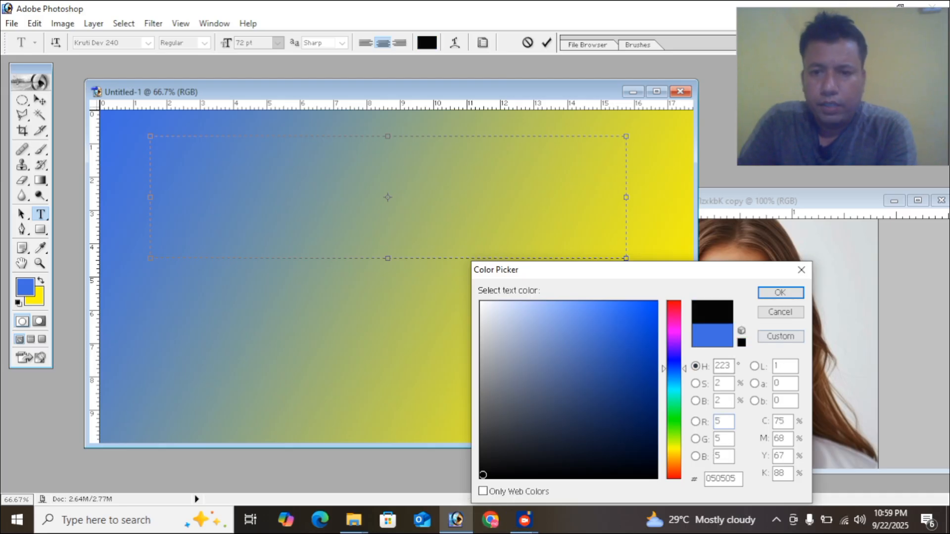
{"action": "left_click", "coordinate": [780, 293]}
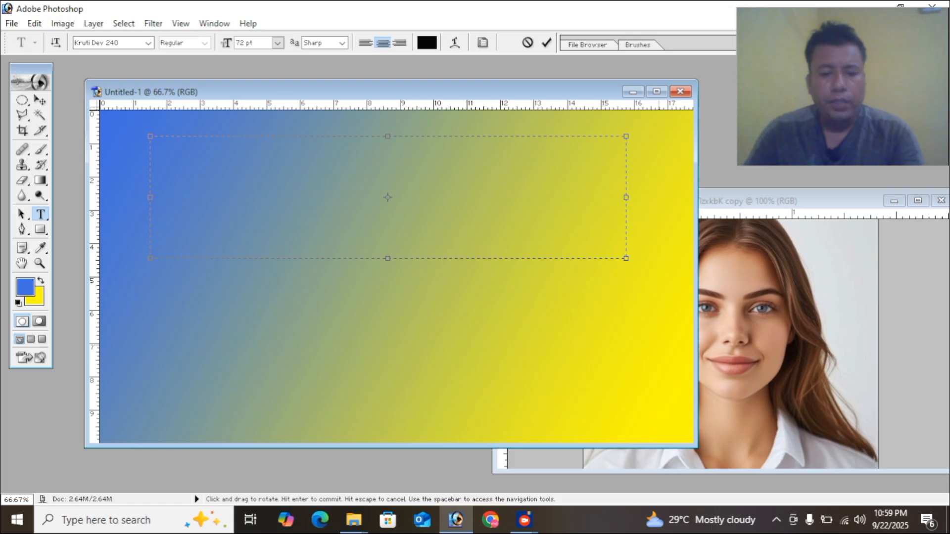
{"action": "type", "text": "you"}
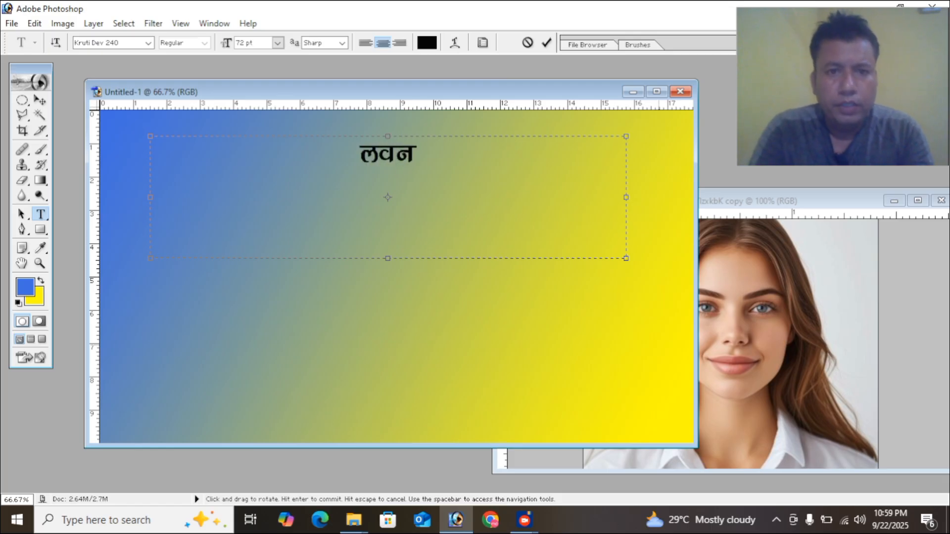
{"action": "key", "text": "BackSpace"}
{"action": "key", "text": "BackSpace"}
{"action": "key", "text": "BackSpace"}
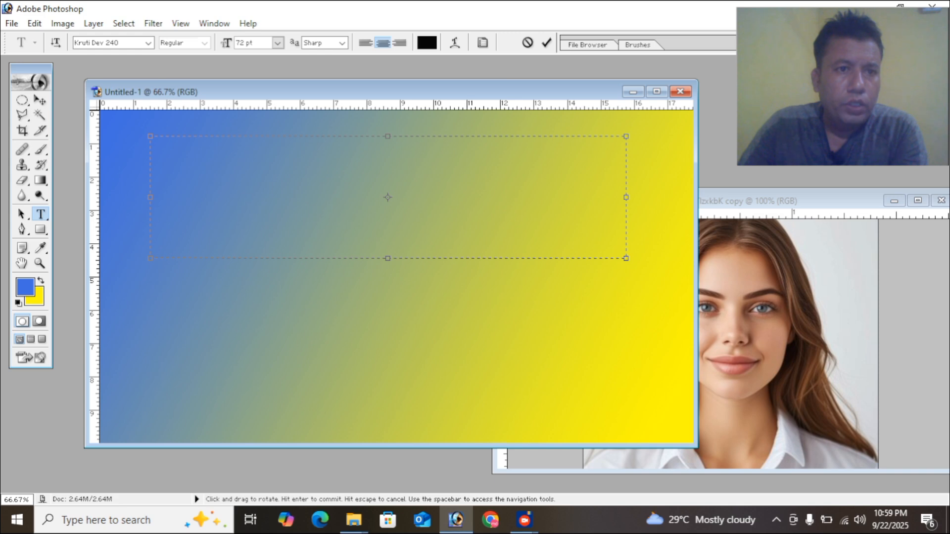
Try Architects Daughter as the font for the empty text box
{"action": "left_click", "coordinate": [148, 43]}
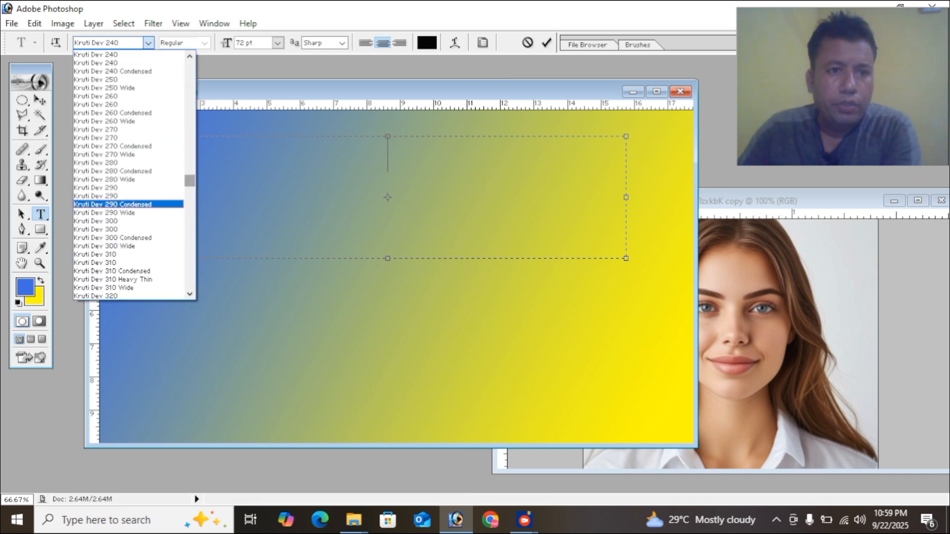
{"action": "left_click_drag", "start_coordinate": [190, 181], "coordinate": [189, 67]}
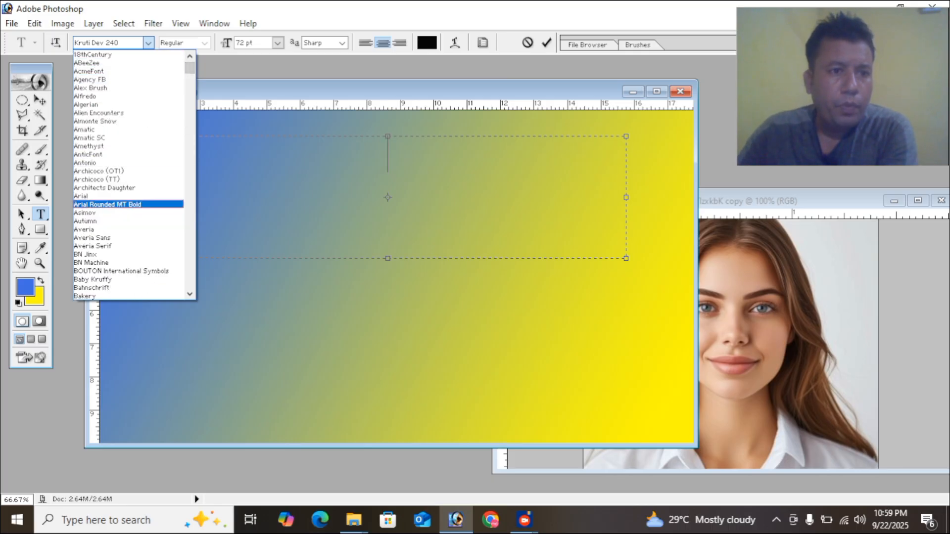
{"action": "left_click", "coordinate": [104, 188]}
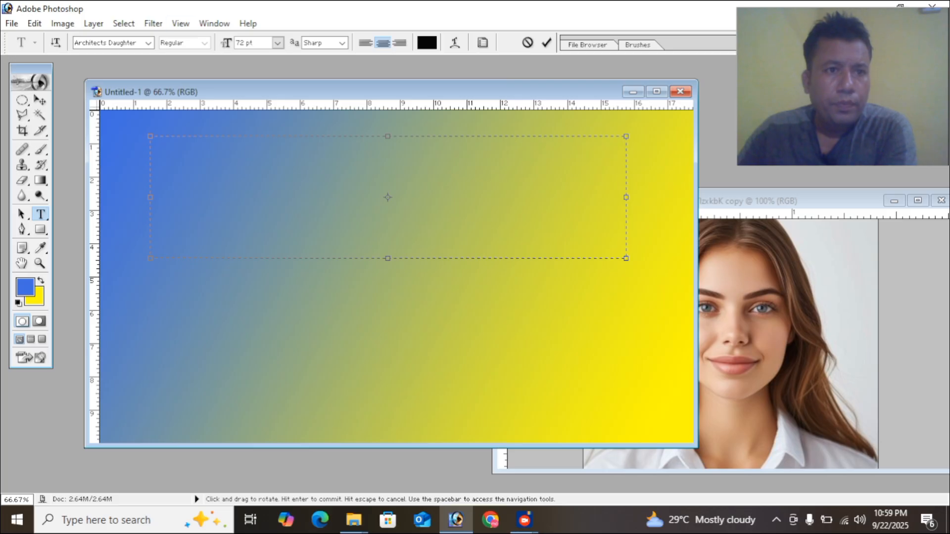
{"action": "left_click", "coordinate": [148, 43]}
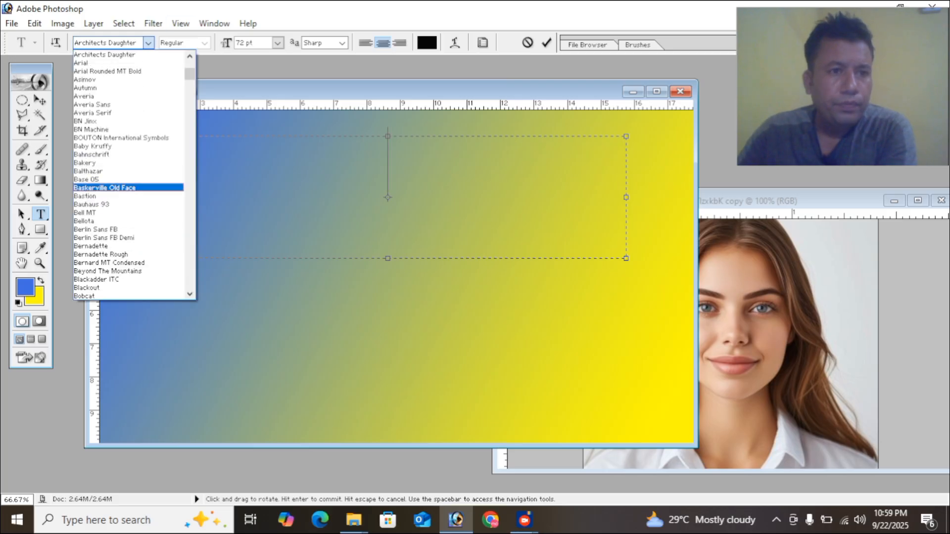
{"action": "scroll", "coordinate": [129, 173], "scroll_direction": "up", "scroll_amount": 5}
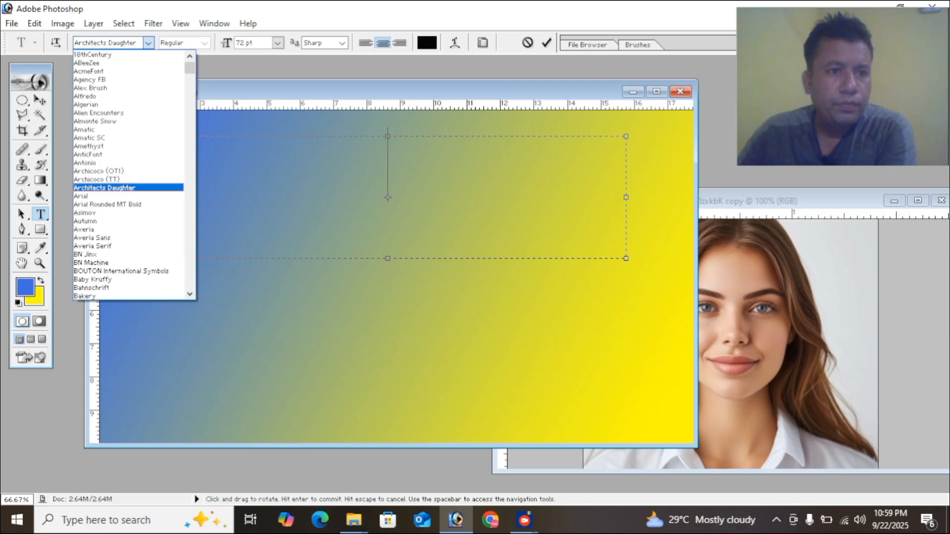
{"action": "left_click", "coordinate": [104, 188]}
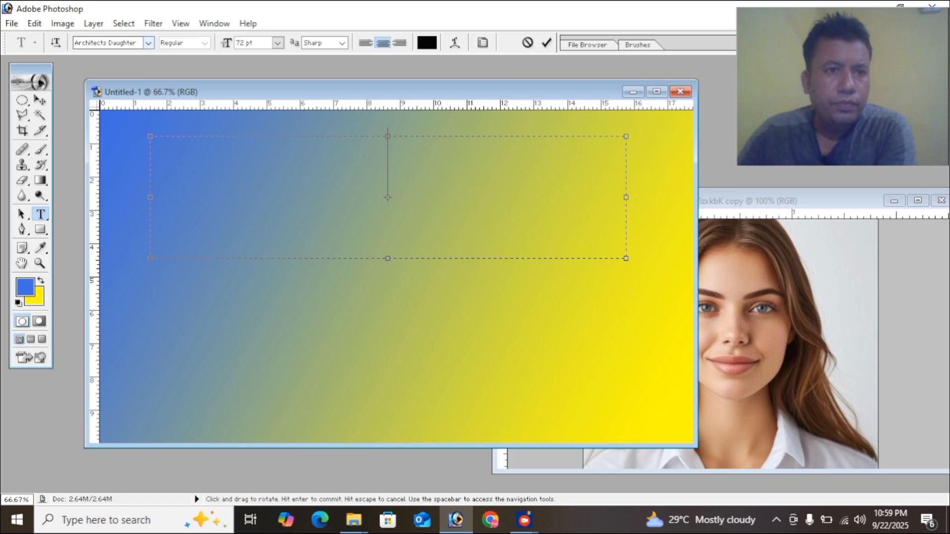
Set the font to Arial and enter the word "youtube" in the text box
{"action": "left_click", "coordinate": [149, 43]}
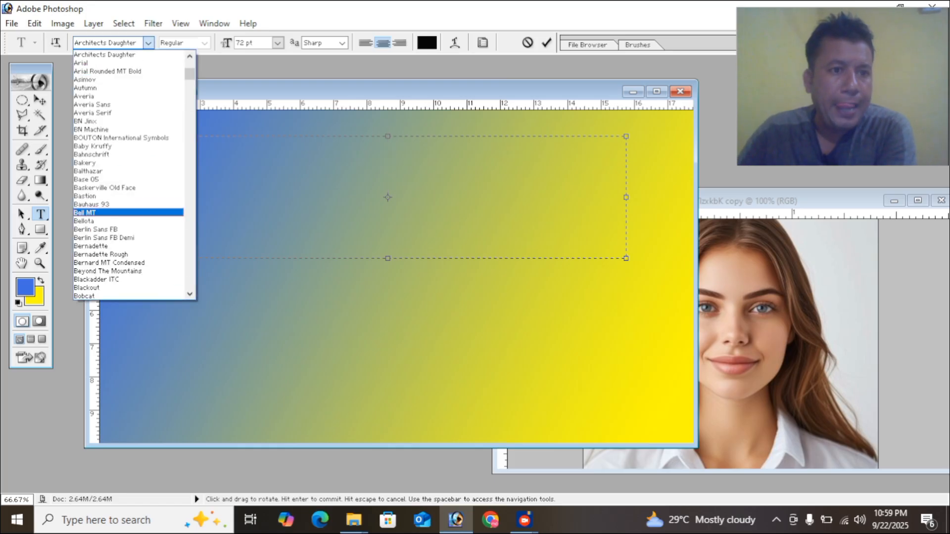
{"action": "scroll", "coordinate": [129, 185], "scroll_direction": "up", "scroll_amount": 1}
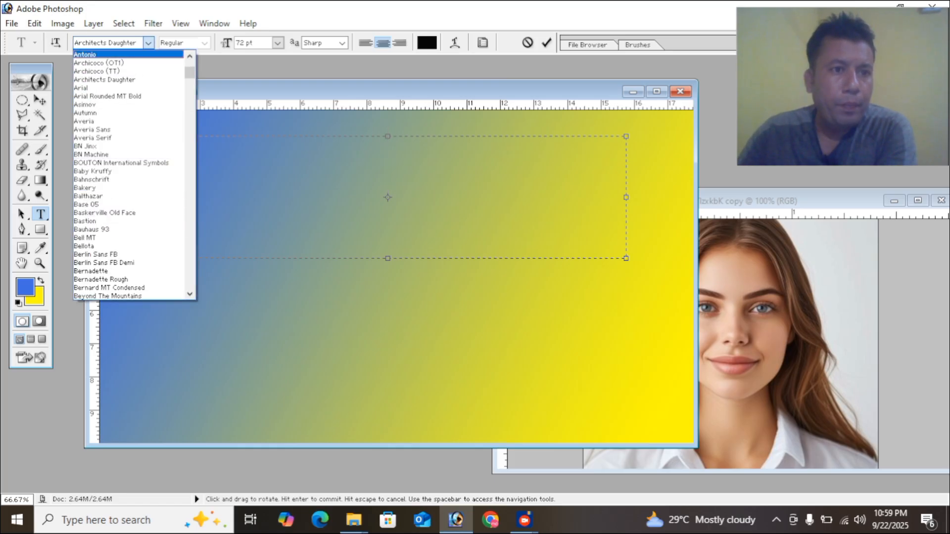
{"action": "left_click", "coordinate": [87, 88]}
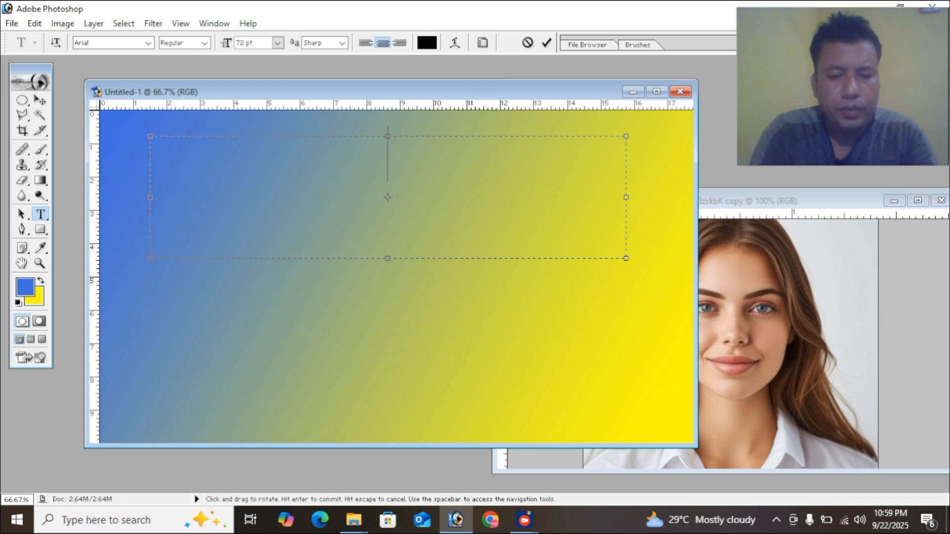
{"action": "type", "text": "youtub"}
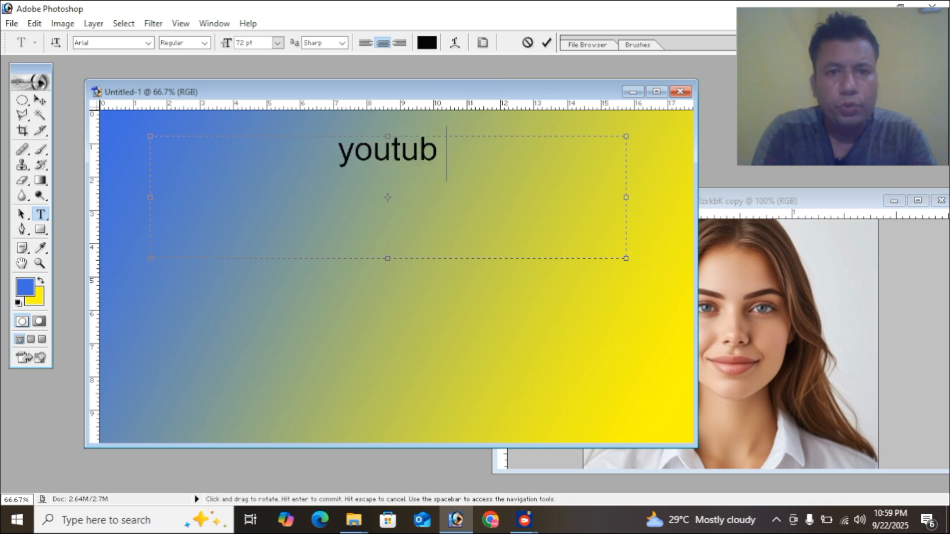
{"action": "type", "text": "e"}
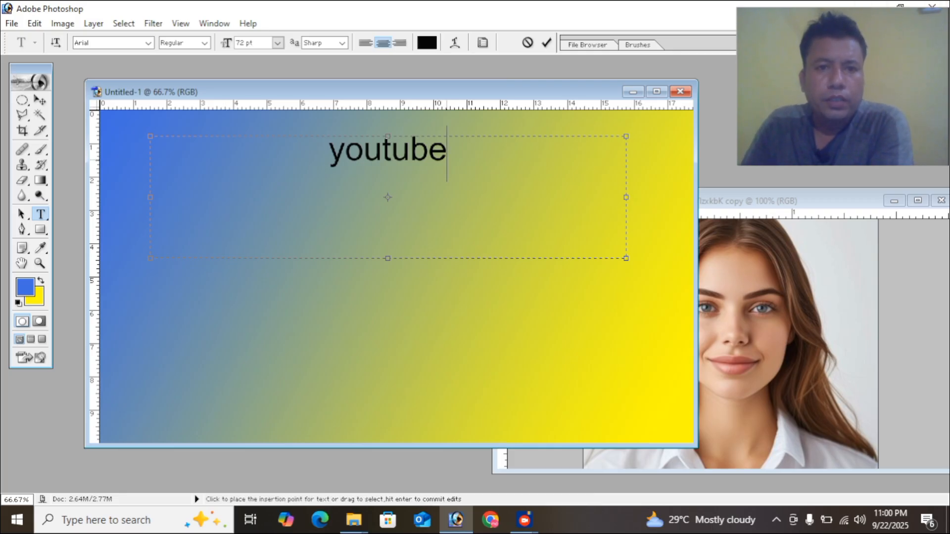
Select the whole word "youtube", try the Italic style on it and set it to Bold
{"action": "left_click_drag", "start_coordinate": [458, 159], "coordinate": [319, 163]}
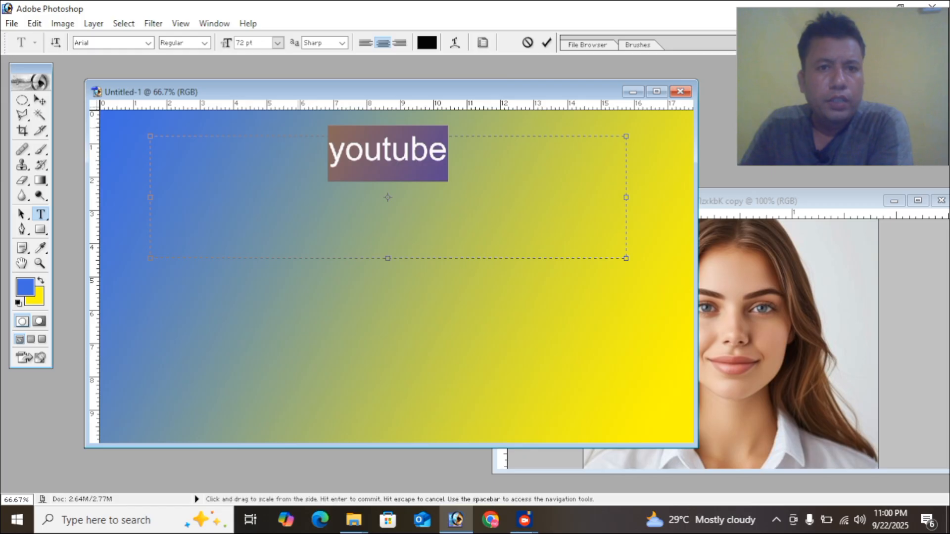
{"action": "left_click", "coordinate": [204, 42]}
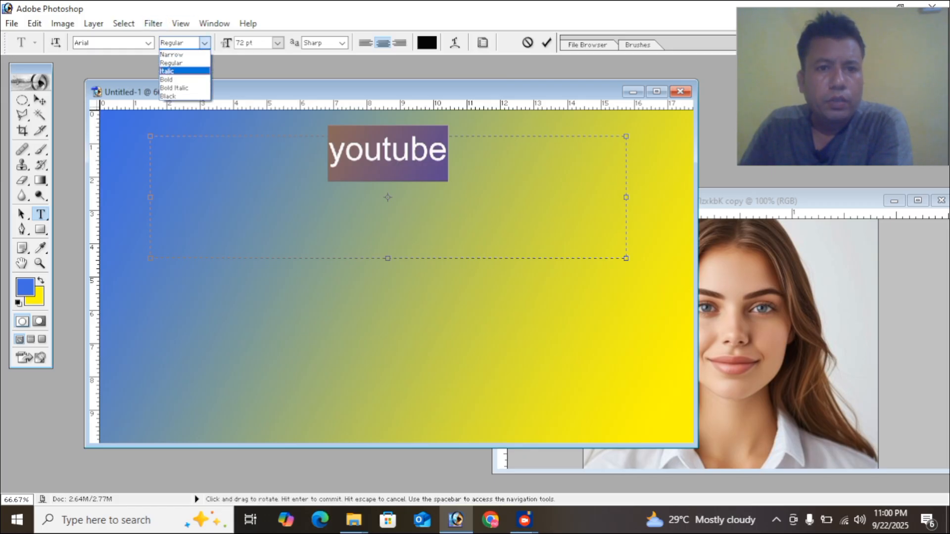
{"action": "left_click", "coordinate": [184, 71]}
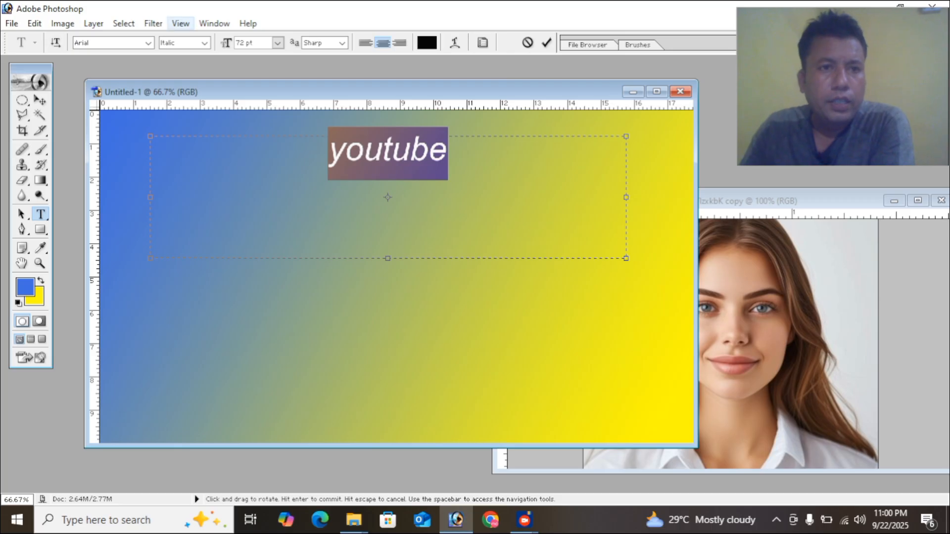
{"action": "left_click", "coordinate": [204, 42]}
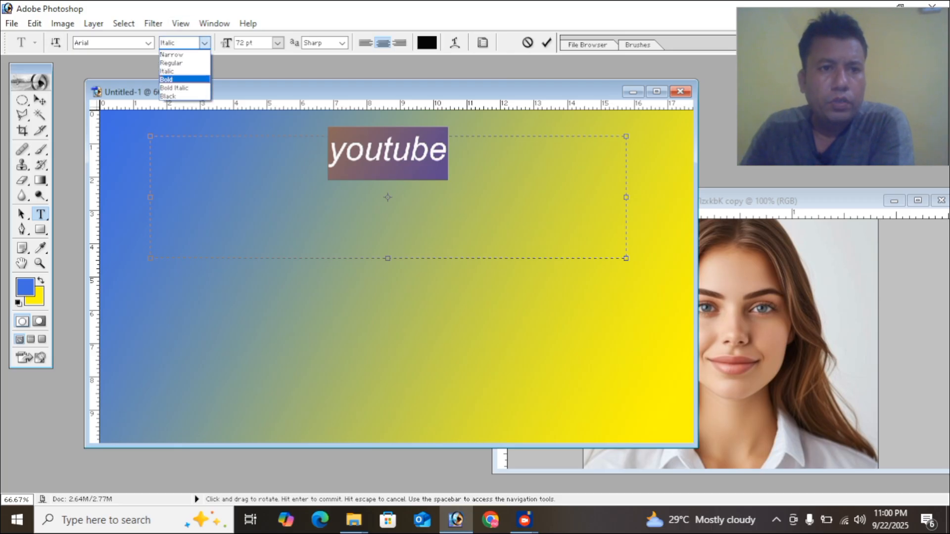
{"action": "left_click", "coordinate": [168, 79]}
Capitalize the first letter, extend the text to "Youtube Thumbnail" and commit it by switching to the Move tool
{"action": "left_click_drag", "start_coordinate": [341, 149], "coordinate": [318, 149]}
{"action": "type", "text": "Y"}
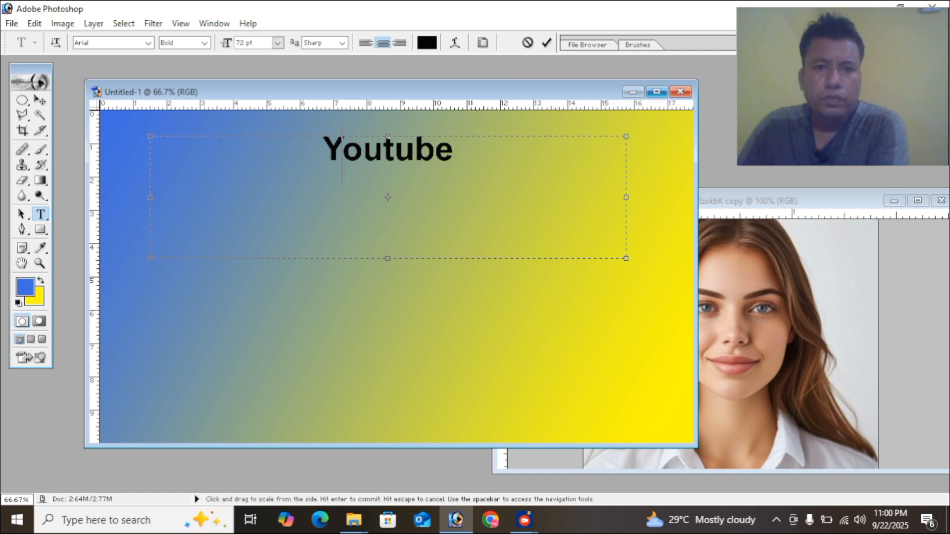
{"action": "left_click", "coordinate": [453, 154]}
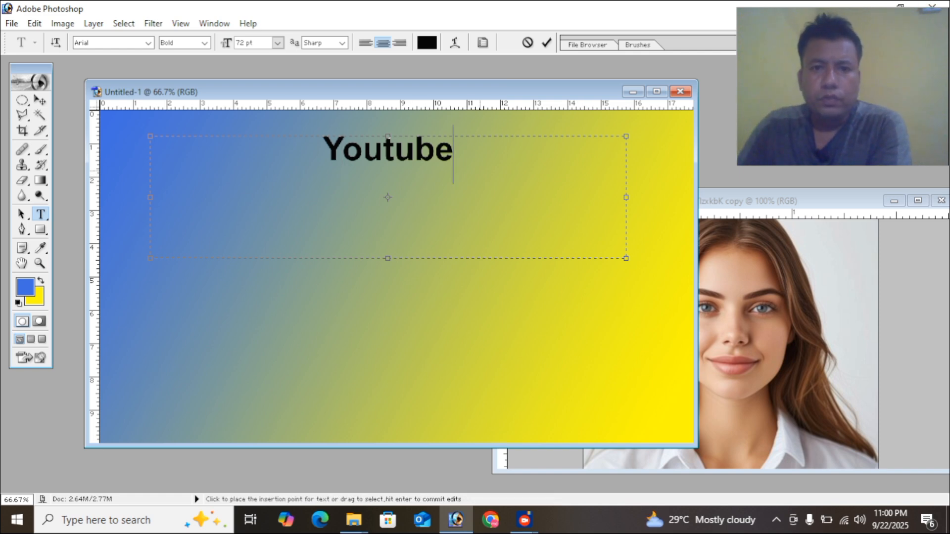
{"action": "type", "text": "T"}
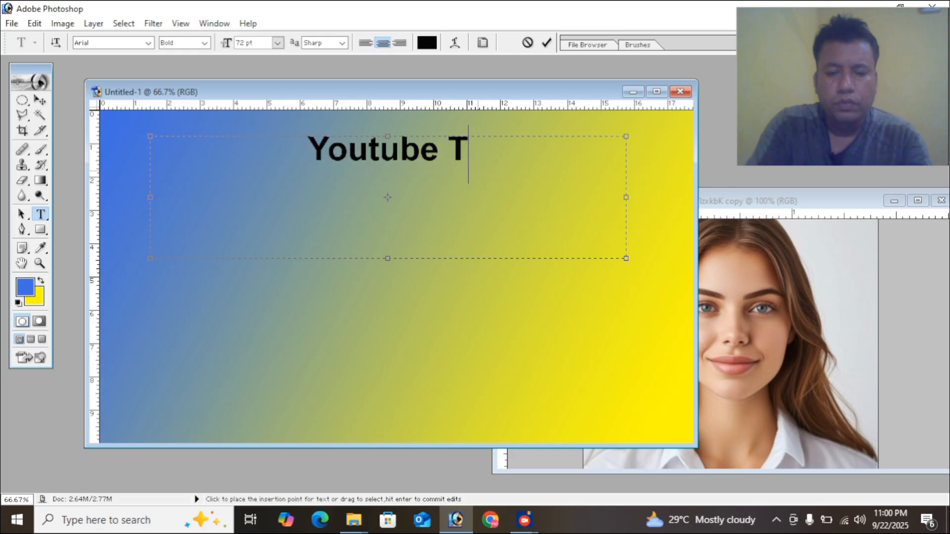
{"action": "type", "text": "humbnai"}
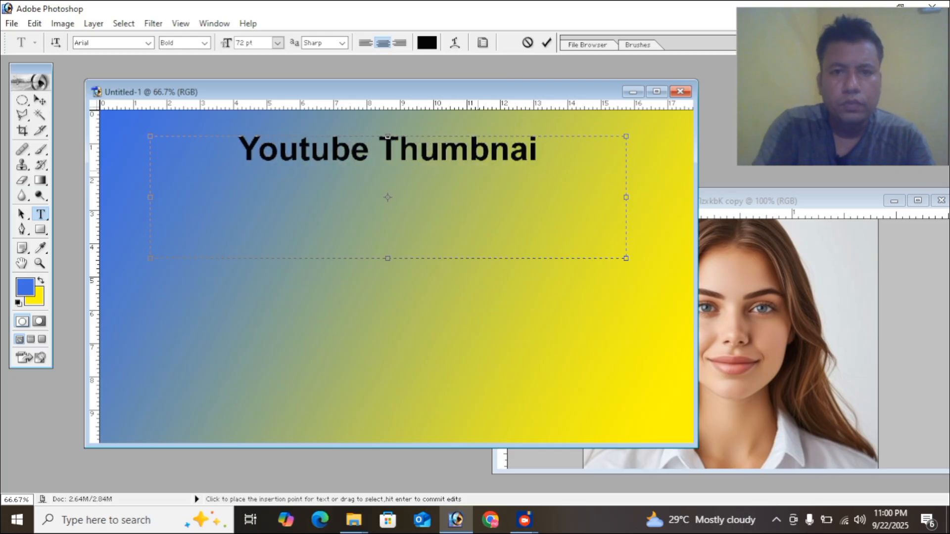
{"action": "type", "text": "l"}
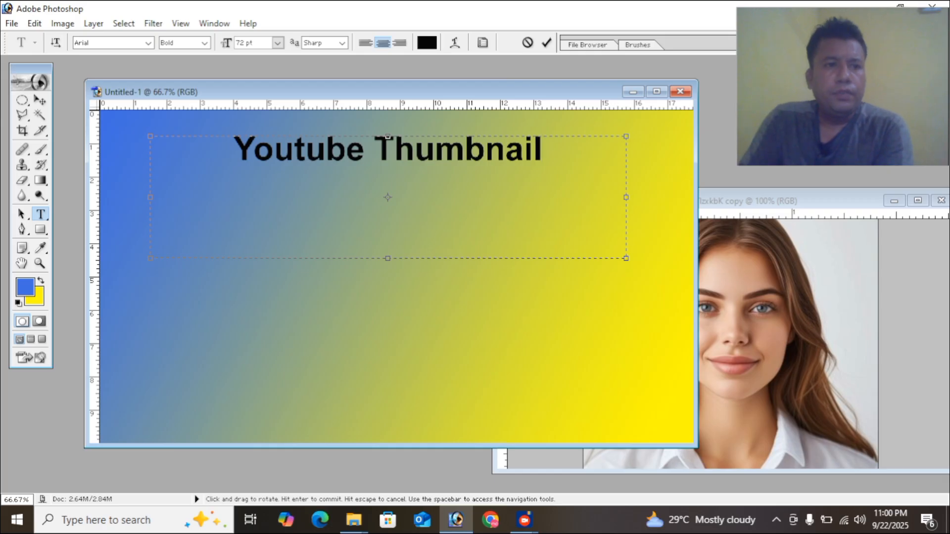
{"action": "left_click", "coordinate": [40, 101]}
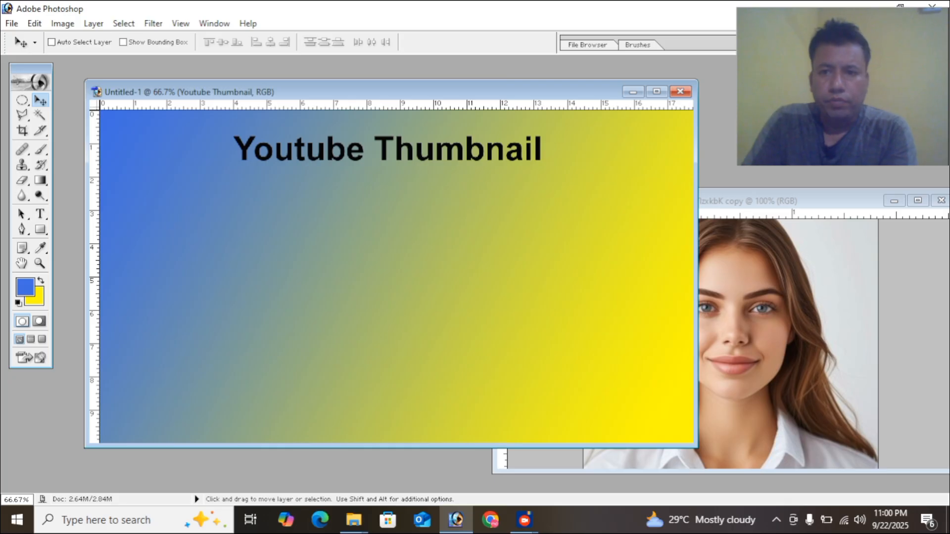
Move the portrait copy's window over the gradient canvas and draw a text box across the woman's shoulders
{"action": "left_click_drag", "start_coordinate": [842, 201], "coordinate": [627, 119]}
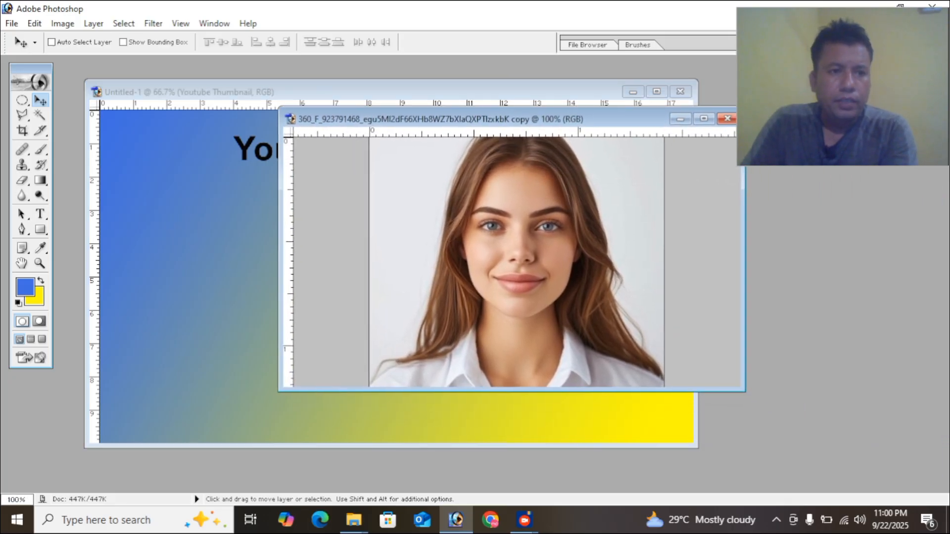
{"action": "key", "text": "t"}
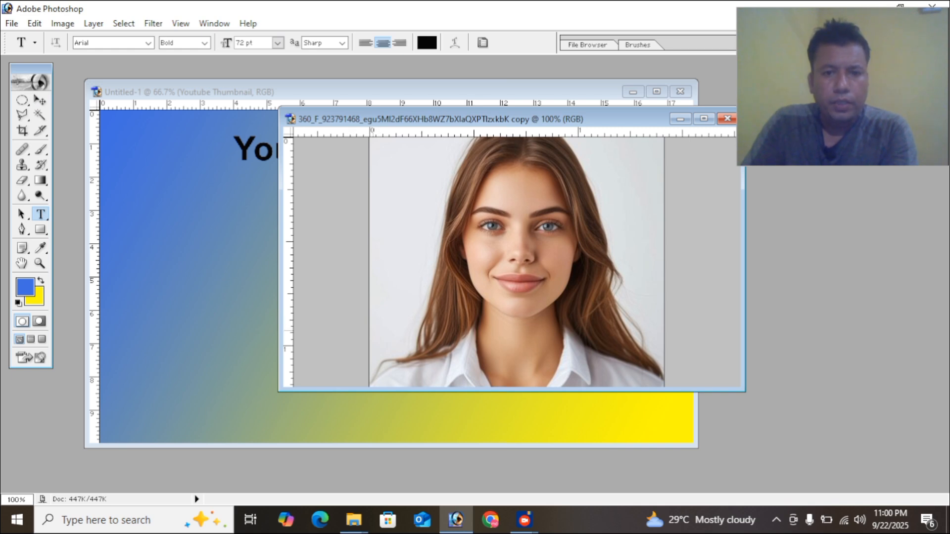
{"action": "left_click_drag", "start_coordinate": [387, 342], "coordinate": [657, 376]}
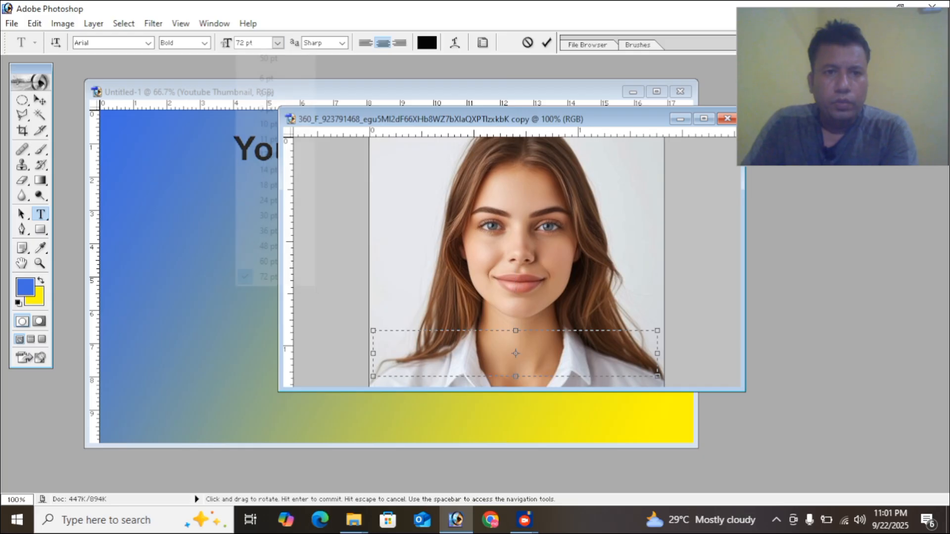
Try 18 pt and 24 pt for the portrait's text box, and settle on a size of 14 pt
{"action": "left_click", "coordinate": [277, 42]}
{"action": "left_click", "coordinate": [267, 184]}
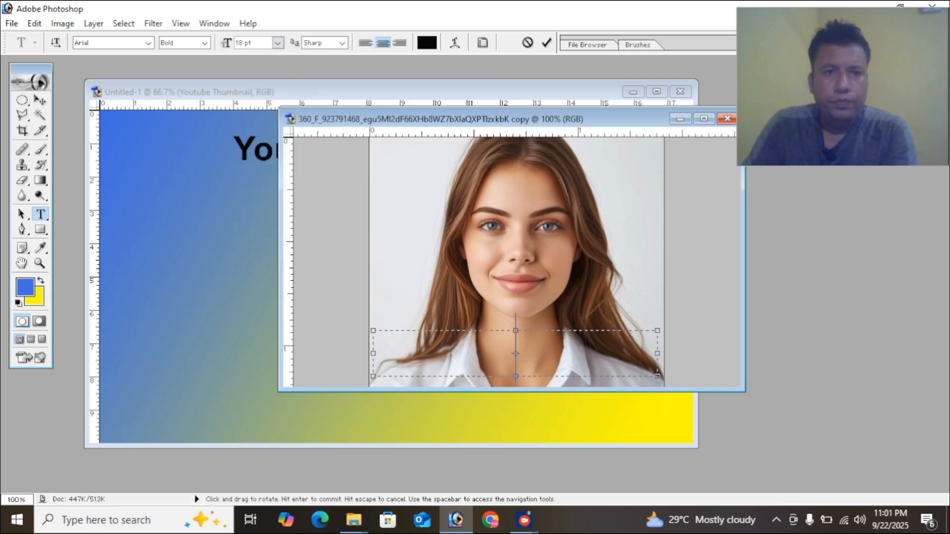
{"action": "left_click", "coordinate": [278, 43]}
{"action": "left_click", "coordinate": [269, 200]}
{"action": "left_click", "coordinate": [278, 42]}
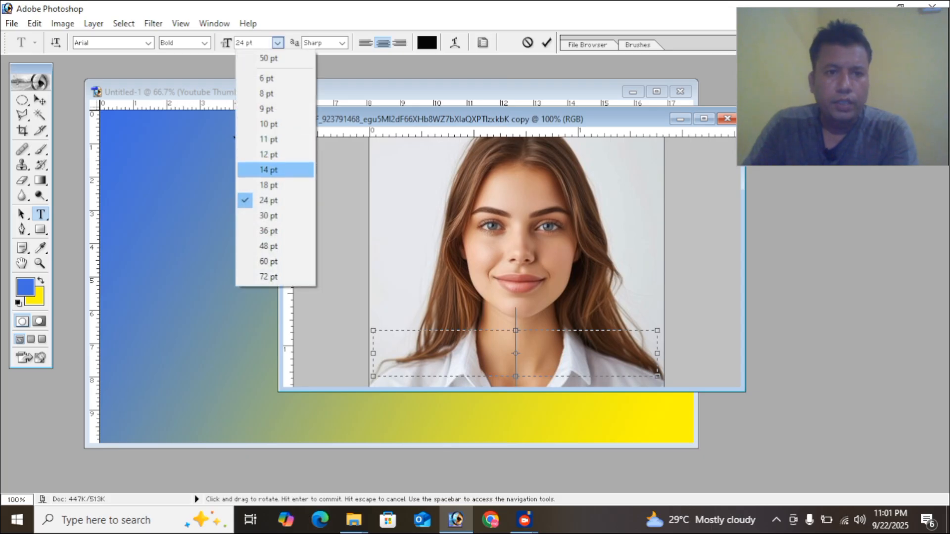
{"action": "left_click", "coordinate": [269, 170]}
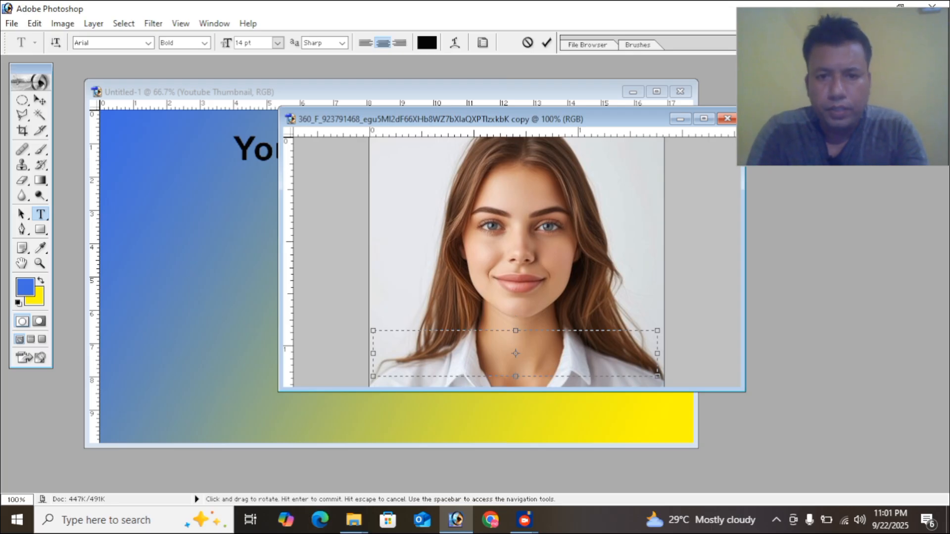
Enter "Mrs ABC" in the text box and commit it by switching to the Move tool
{"action": "type", "text": "m"}
{"action": "key", "text": "BackSpace"}
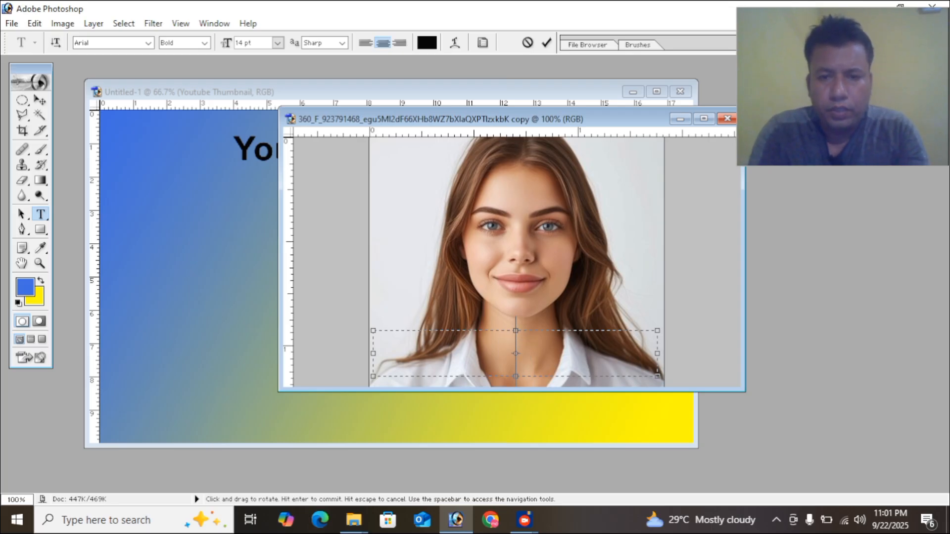
{"action": "type", "text": "Mrs"}
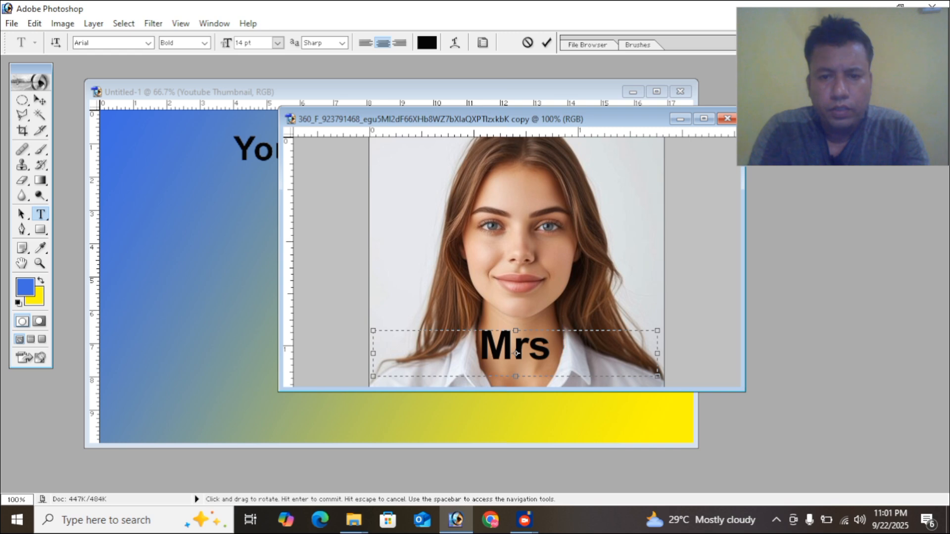
{"action": "type", "text": " AC"}
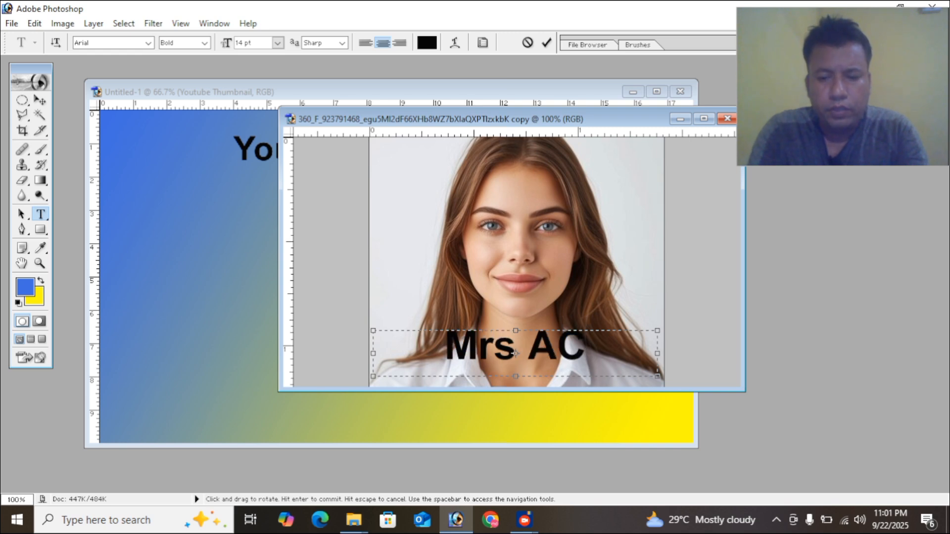
{"action": "key", "text": "BackSpace"}
{"action": "type", "text": "BC"}
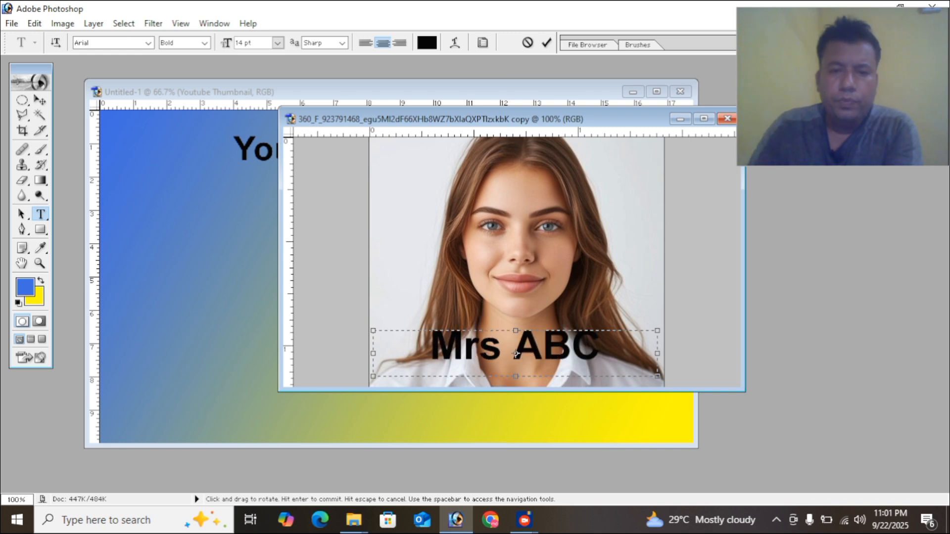
{"action": "left_click", "coordinate": [40, 101]}
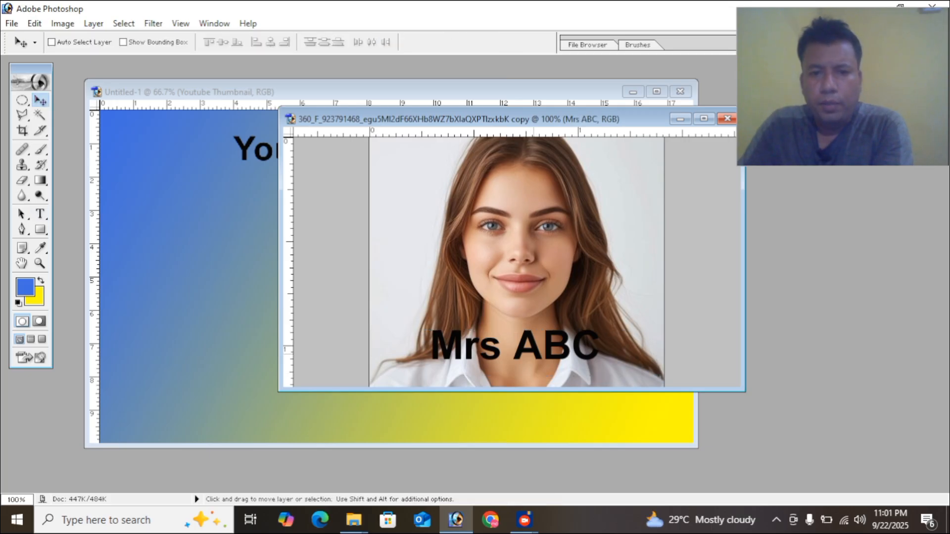
Move "Mrs ABC" down the portrait and scale it to about 74% width and 72% height with Free Transform
{"action": "left_click_drag", "start_coordinate": [533, 354], "coordinate": [538, 373]}
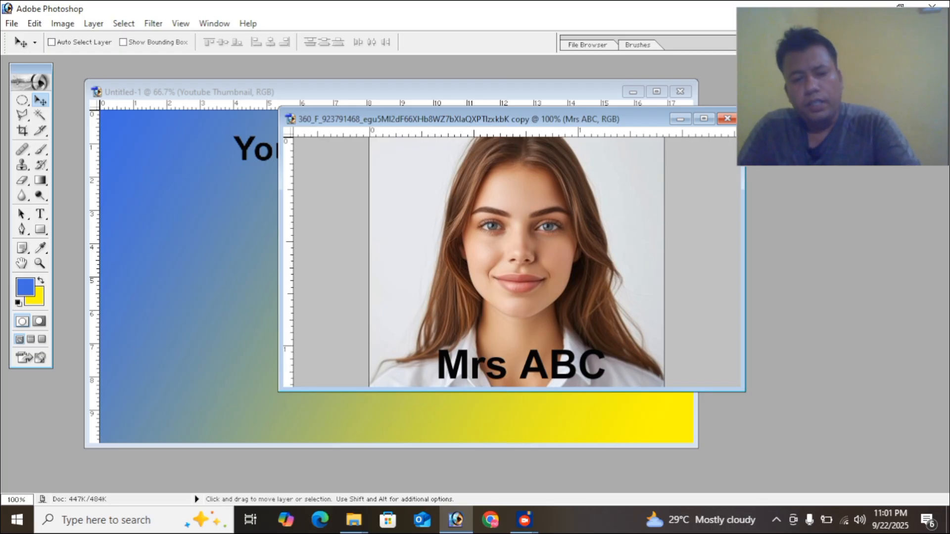
{"action": "key", "text": "ctrl+t"}
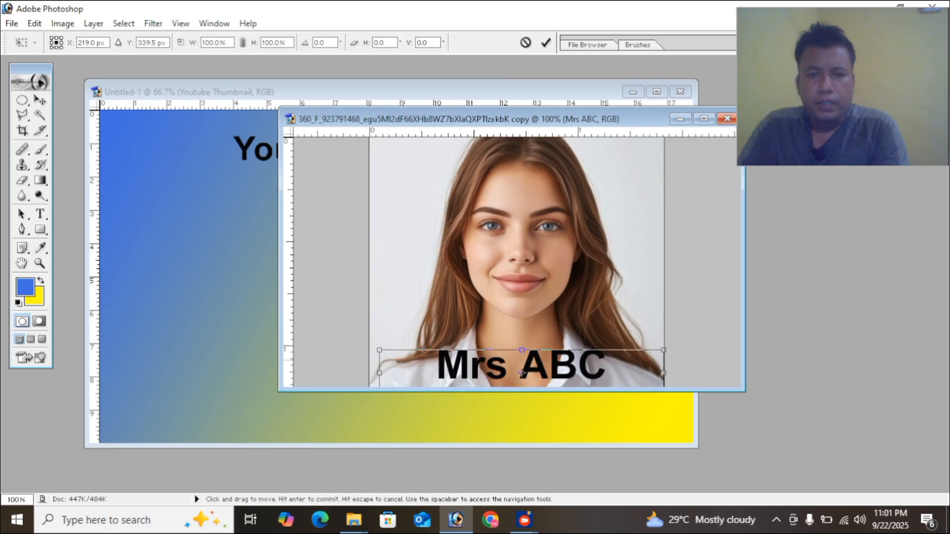
{"action": "left_click_drag", "start_coordinate": [379, 373], "coordinate": [432, 373]}
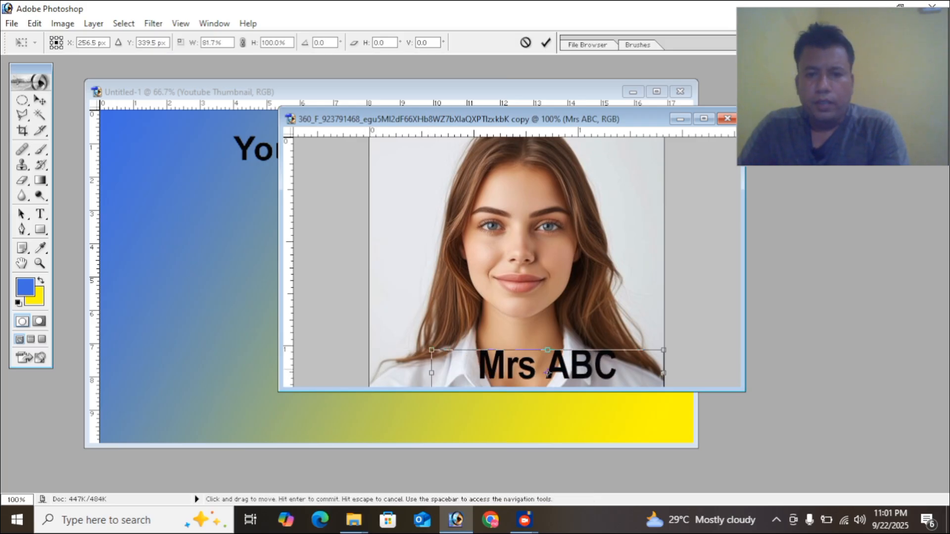
{"action": "left_click_drag", "start_coordinate": [548, 350], "coordinate": [548, 364]}
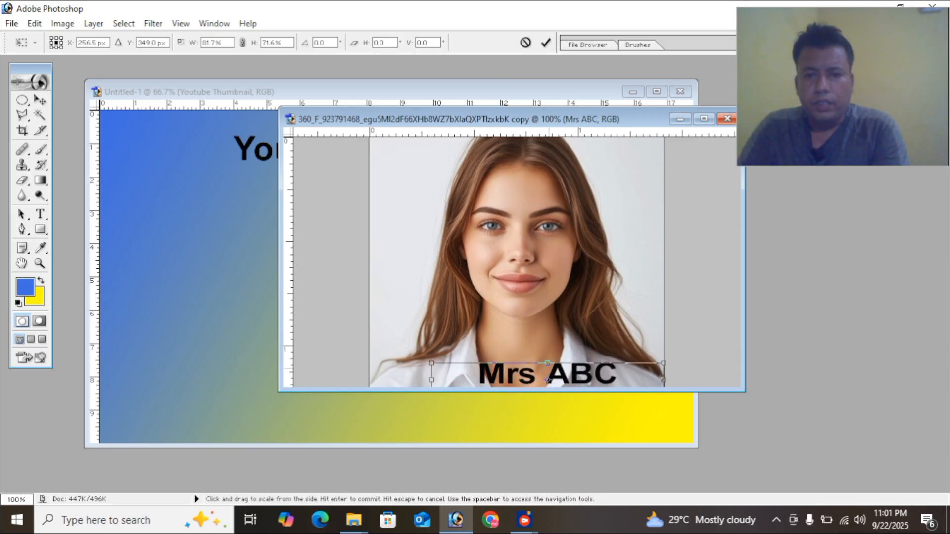
{"action": "left_click_drag", "start_coordinate": [664, 374], "coordinate": [640, 374]}
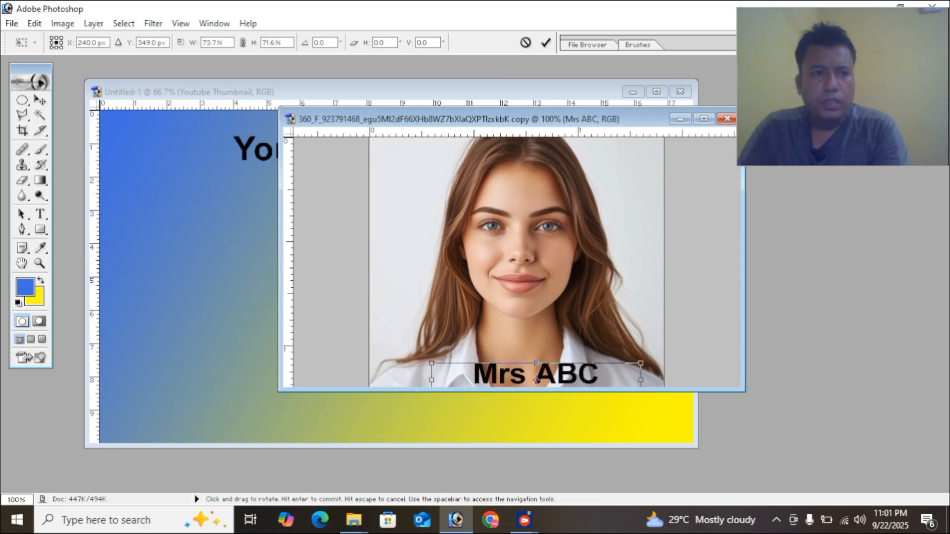
{"action": "key", "text": "v"}
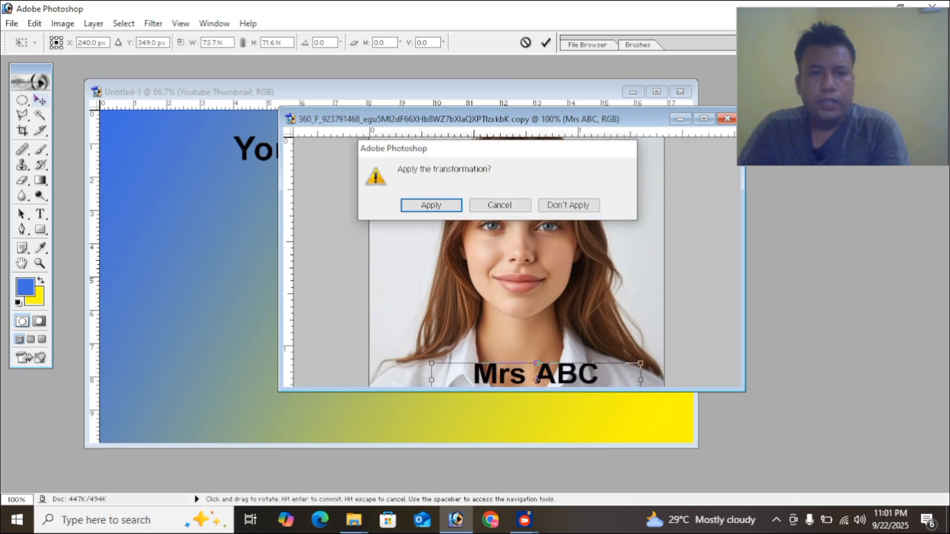
{"action": "key", "text": "Return"}
Nudge "Mrs ABC" to the left and slightly up to centre it below the woman's neck
{"action": "key", "text": "Left"}
{"action": "key", "text": "Left"}
{"action": "key", "text": "Left"}
{"action": "key", "text": "Left"}
{"action": "key", "text": "Left"}
{"action": "key", "text": "Left"}
{"action": "key", "text": "Left"}
{"action": "key", "text": "Left"}
{"action": "key", "text": "Left"}
{"action": "key", "text": "Left"}
{"action": "key", "text": "Left"}
{"action": "key", "text": "Left"}
{"action": "key", "text": "Left"}
{"action": "key", "text": "Left"}
{"action": "key", "text": "Left"}
{"action": "key", "text": "Left"}
{"action": "key", "text": "Left"}
{"action": "key", "text": "Left"}
{"action": "key", "text": "Left"}
{"action": "key", "text": "Left"}
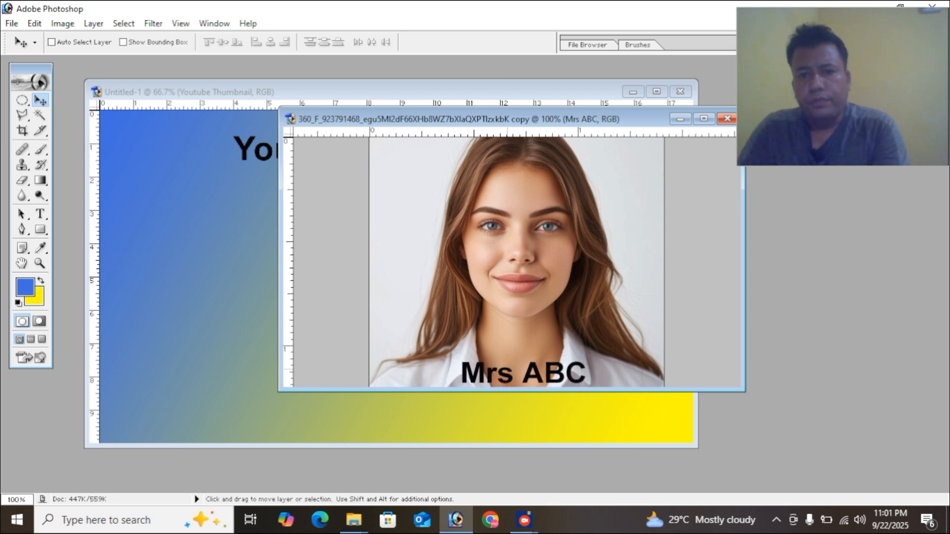
{"action": "mouse_move", "coordinate": [523, 373]}
{"action": "left_mouse_down"}
{"action": "mouse_move", "coordinate": [451, 170]}
{"action": "mouse_move", "coordinate": [467, 170]}
{"action": "mouse_move", "coordinate": [500, 365]}
{"action": "mouse_move", "coordinate": [546, 360]}
{"action": "mouse_move", "coordinate": [523, 371]}
{"action": "left_mouse_up"}
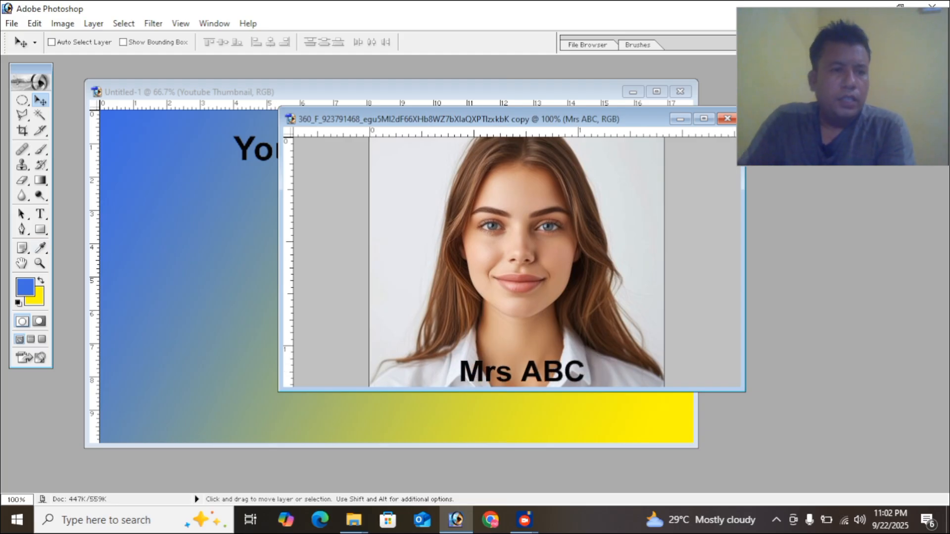
Return to the gradient canvas and open the Capture image from New folder (2)
{"action": "left_click", "coordinate": [287, 93]}
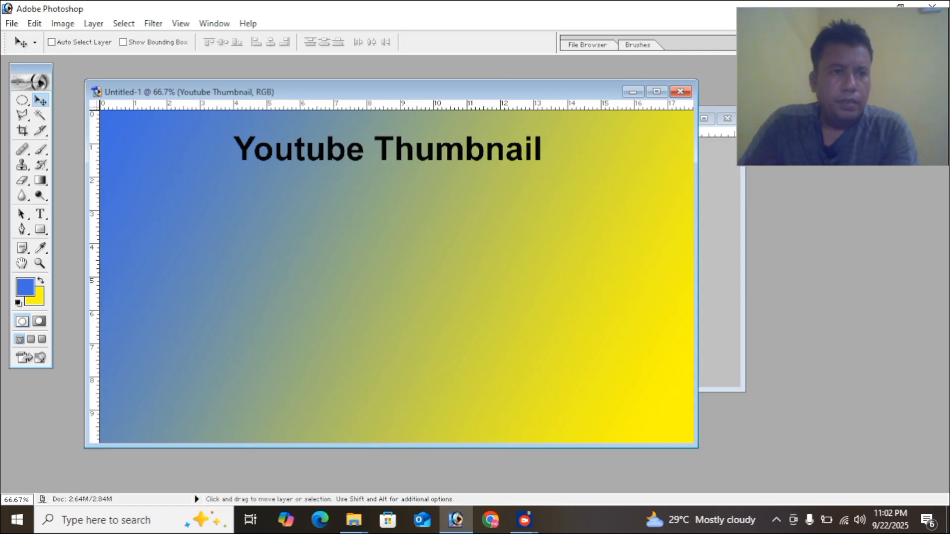
{"action": "key", "text": "alt+f"}
{"action": "key", "text": "Down"}
{"action": "key", "text": "Return"}
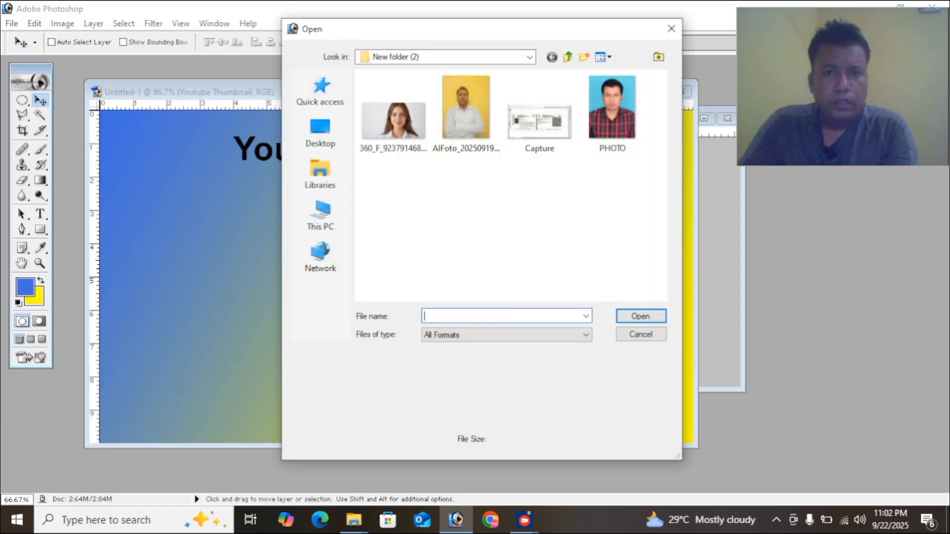
{"action": "left_click", "coordinate": [540, 122]}
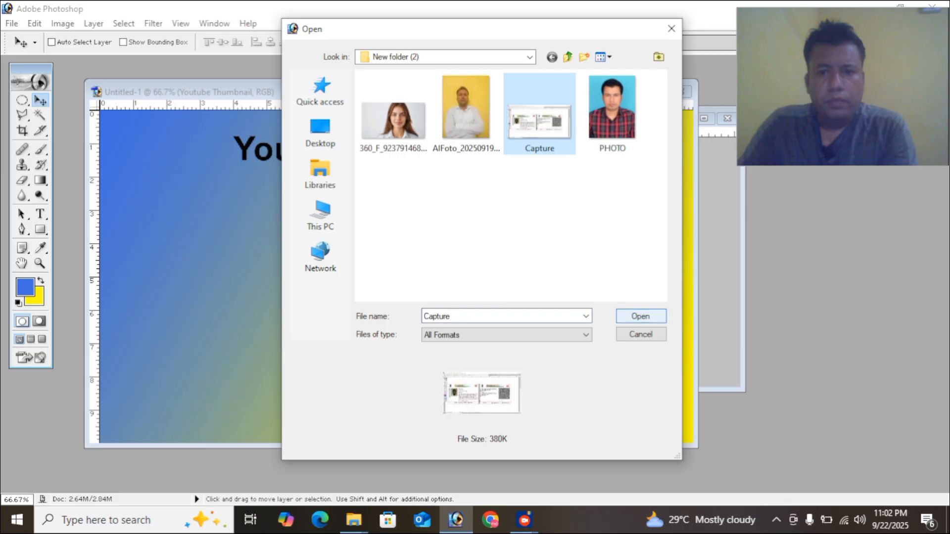
{"action": "key", "text": "Return"}
Move the Capture window aside to expose the gradient canvas and copy the captured image onto that canvas
{"action": "left_click_drag", "start_coordinate": [549, 110], "coordinate": [549, 177]}
{"action": "left_click_drag", "start_coordinate": [198, 97], "coordinate": [515, 210]}
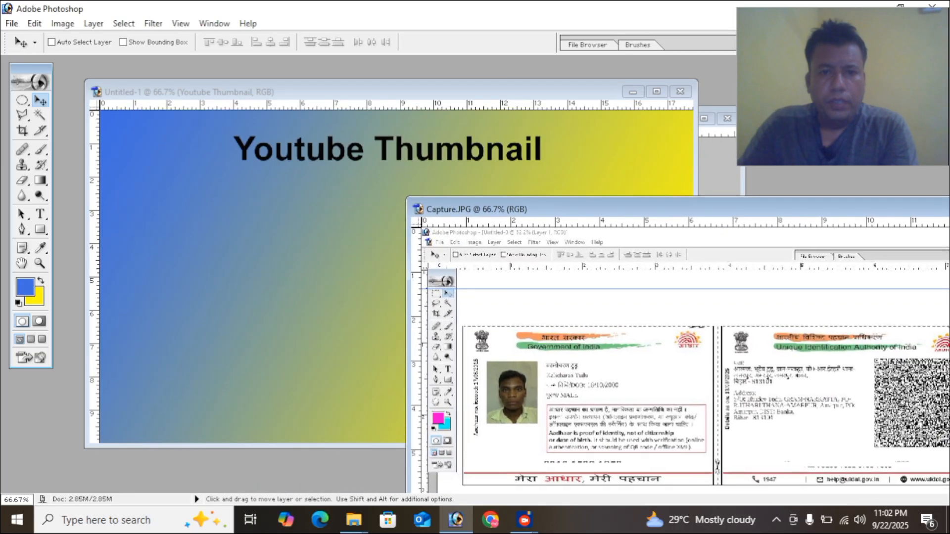
{"action": "left_click_drag", "start_coordinate": [491, 389], "coordinate": [253, 291]}
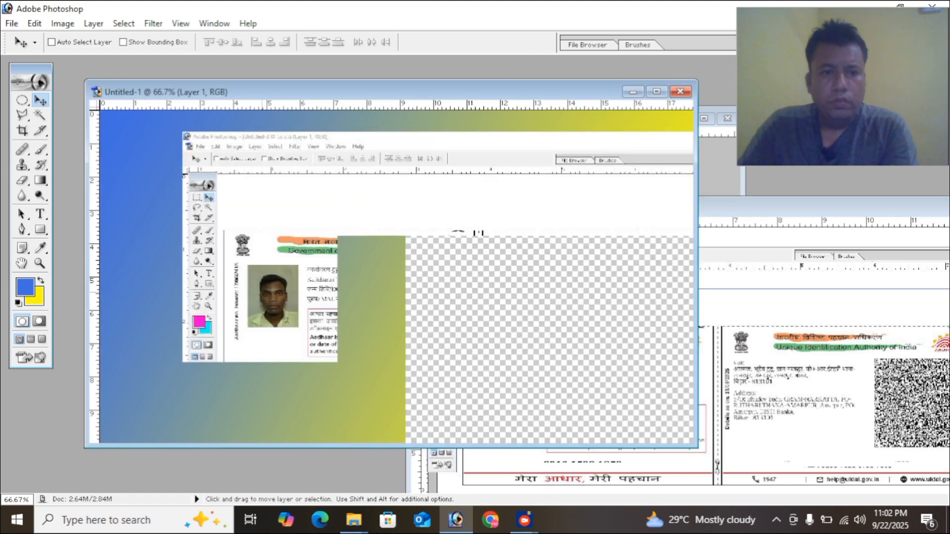
{"action": "left_click_drag", "start_coordinate": [323, 297], "coordinate": [259, 312]}
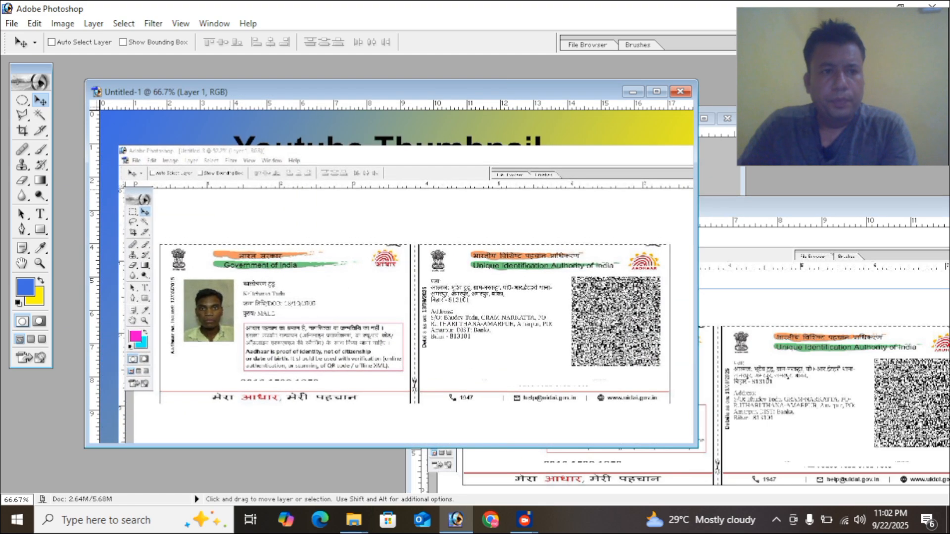
Scale the captured image to about 46% width with Free Transform and place it below the left part of the "Youtube Thumbnail" title
{"action": "key", "text": "ctrl+t"}
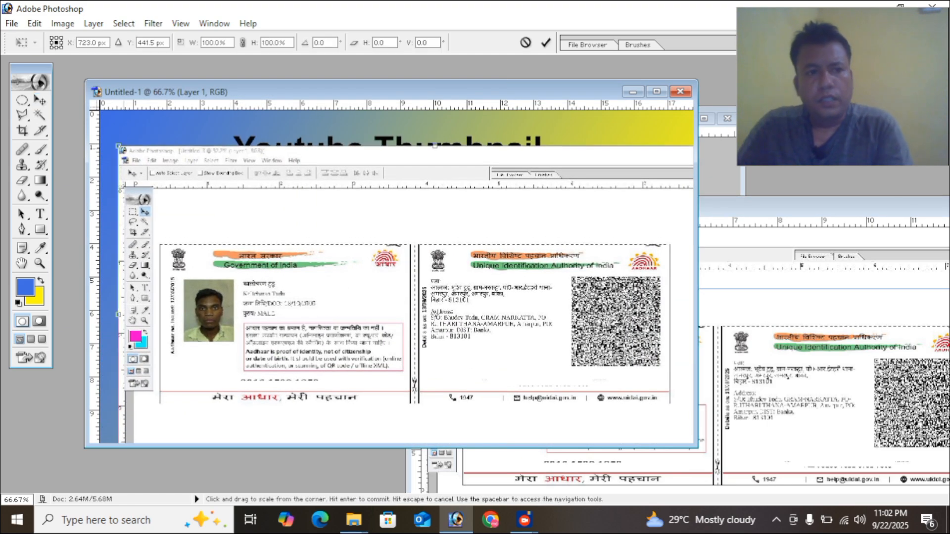
{"action": "left_click_drag", "start_coordinate": [119, 146], "coordinate": [416, 285]}
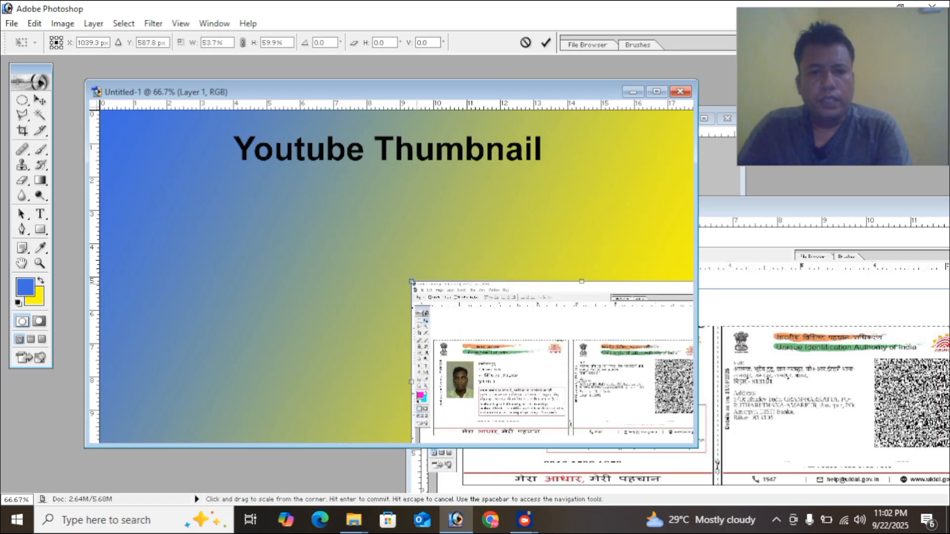
{"action": "left_click_drag", "start_coordinate": [496, 328], "coordinate": [274, 224]}
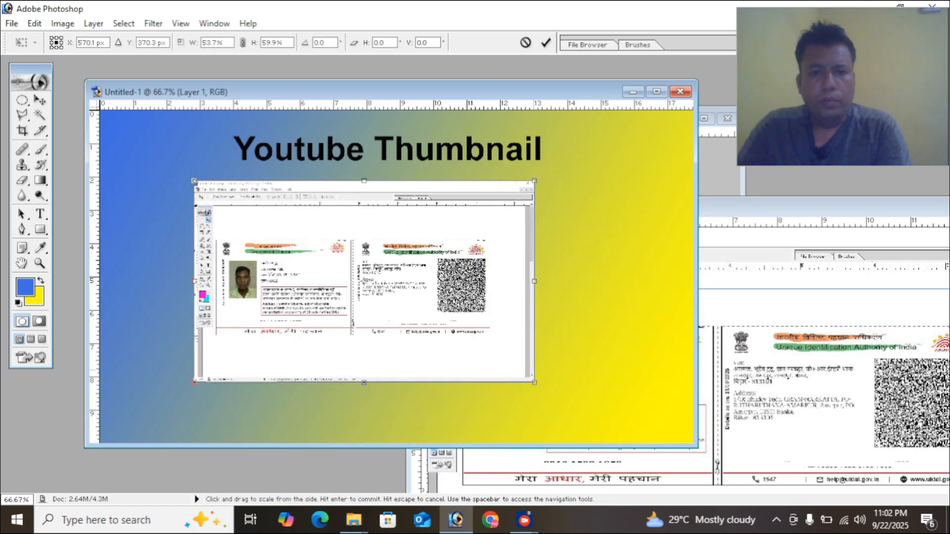
{"action": "left_click_drag", "start_coordinate": [534, 383], "coordinate": [488, 311]}
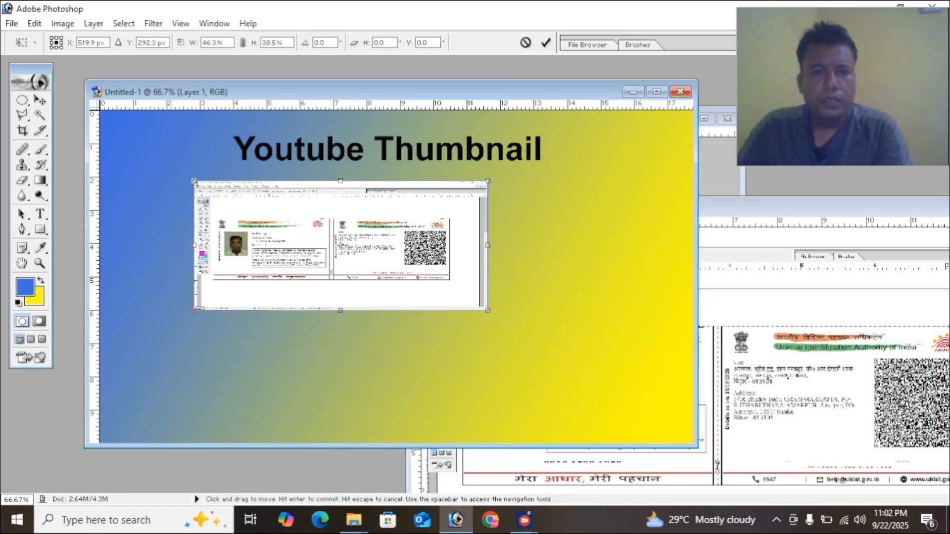
{"action": "left_click_drag", "start_coordinate": [409, 243], "coordinate": [345, 239]}
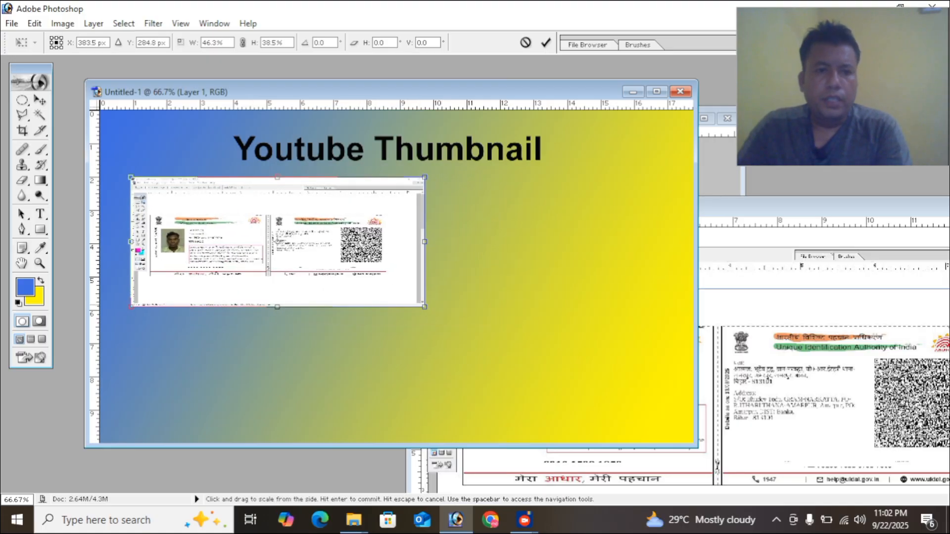
{"action": "left_click_drag", "start_coordinate": [277, 307], "coordinate": [277, 325]}
{"action": "key", "text": "Return"}
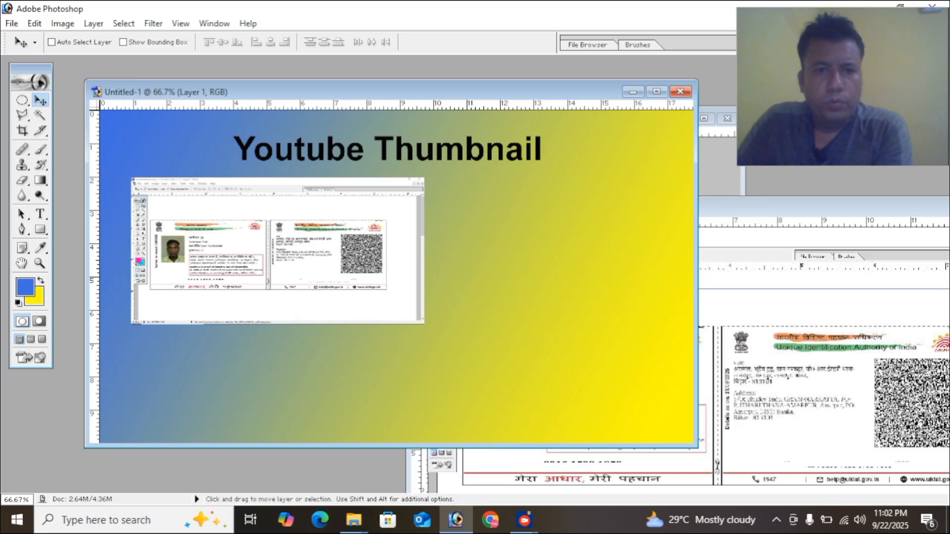
Draw a wide text box below the captured image on the gradient canvas and set the text size to 60 pt
{"action": "left_click", "coordinate": [40, 214]}
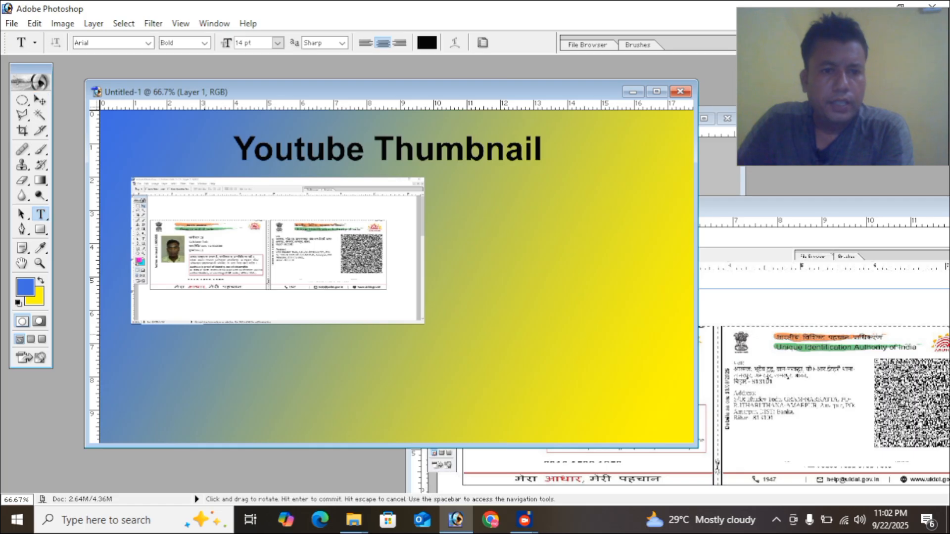
{"action": "left_click_drag", "start_coordinate": [558, 420], "coordinate": [581, 420]}
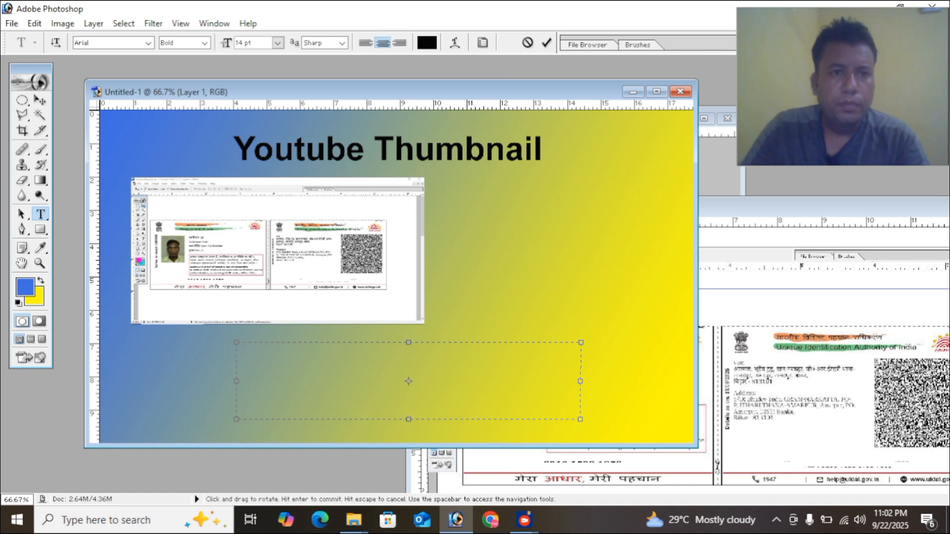
{"action": "left_click", "coordinate": [278, 42]}
{"action": "left_click", "coordinate": [275, 262]}
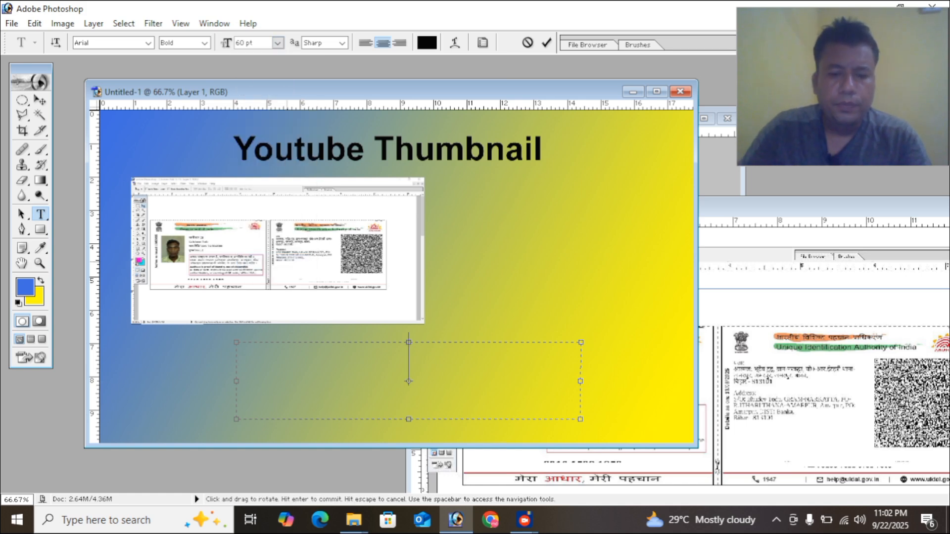
Enter "adhar card print kare" in the text box and commit it by switching to the Move tool
{"action": "type", "text": "adhar"}
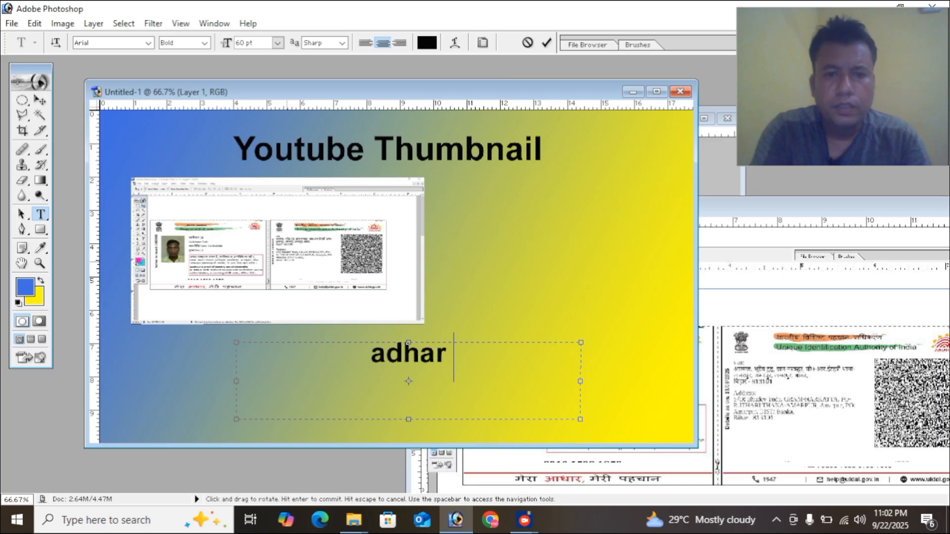
{"action": "type", "text": " card "}
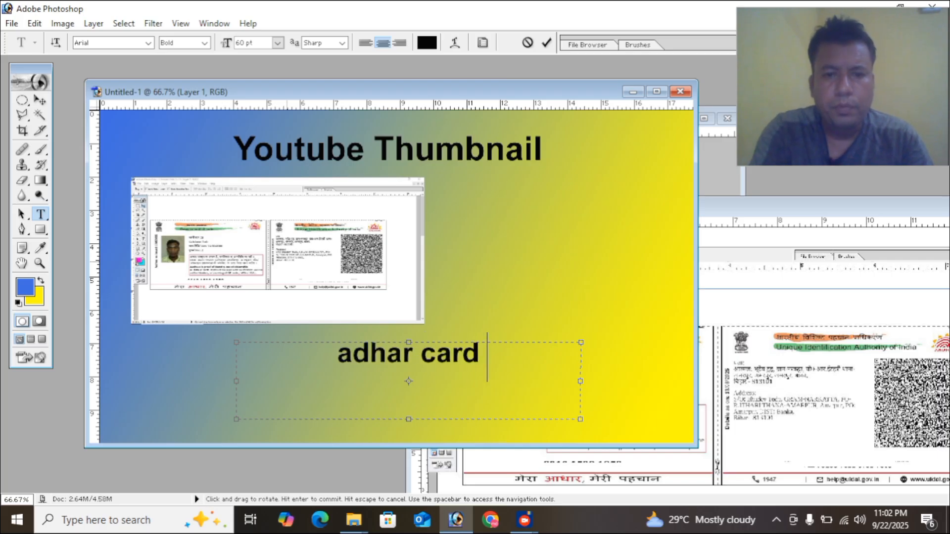
{"action": "type", "text": "print kare"}
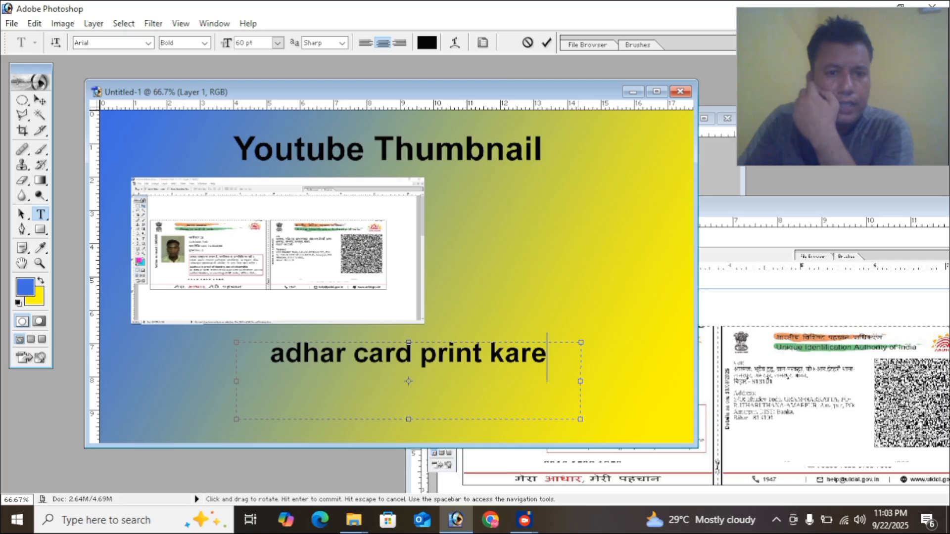
{"action": "left_click", "coordinate": [40, 100]}
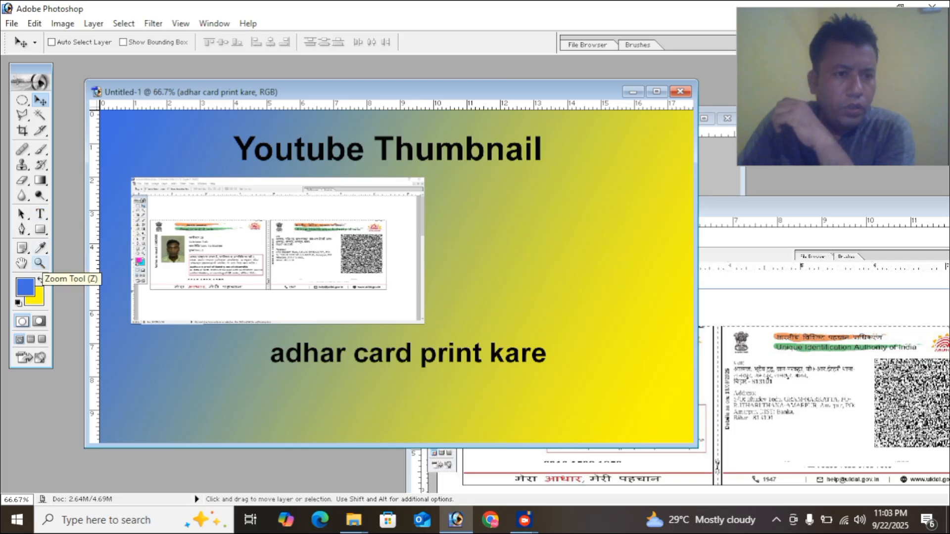
Zoom the gradient thumbnail canvas out to 33.3% with the Zoom tool
{"action": "left_click", "coordinate": [40, 263]}
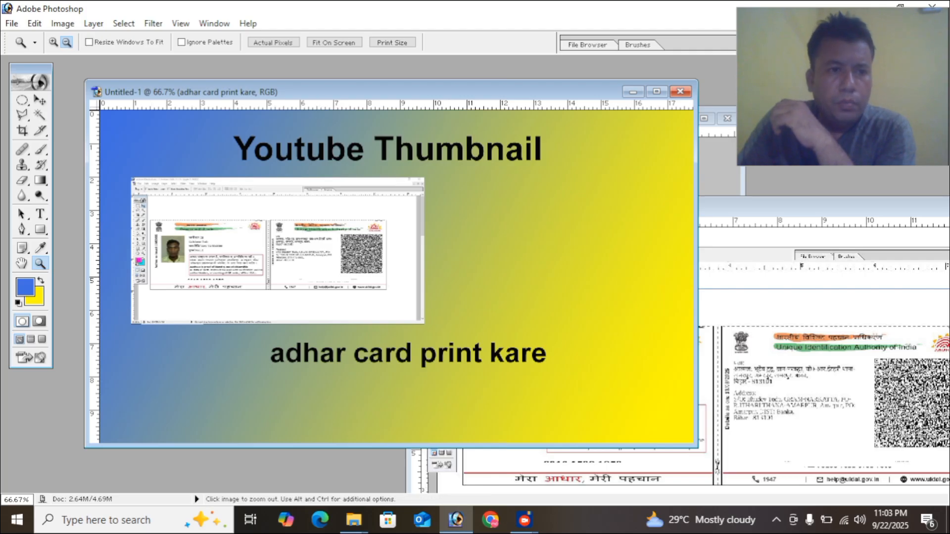
{"action": "left_click", "coordinate": [386, 166], "text": "alt"}
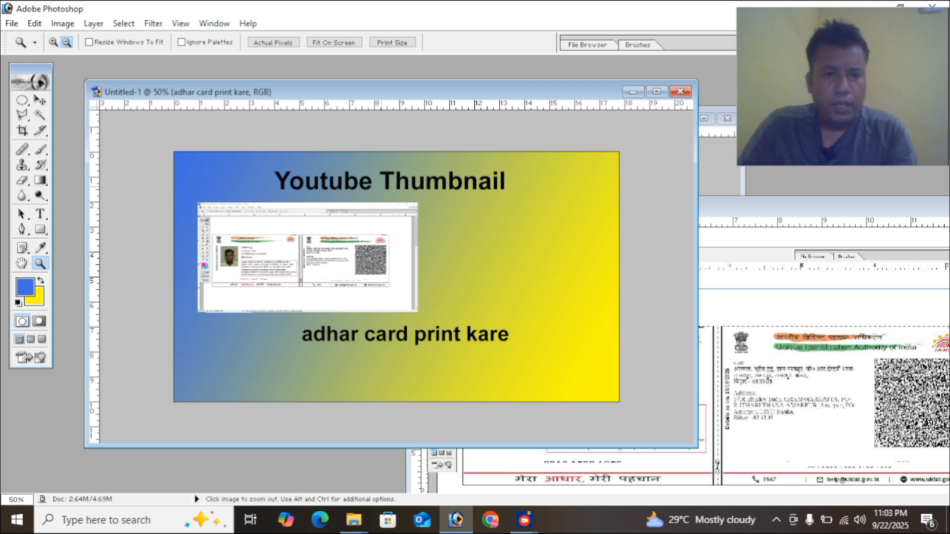
{"action": "left_click", "coordinate": [380, 200], "text": "alt"}
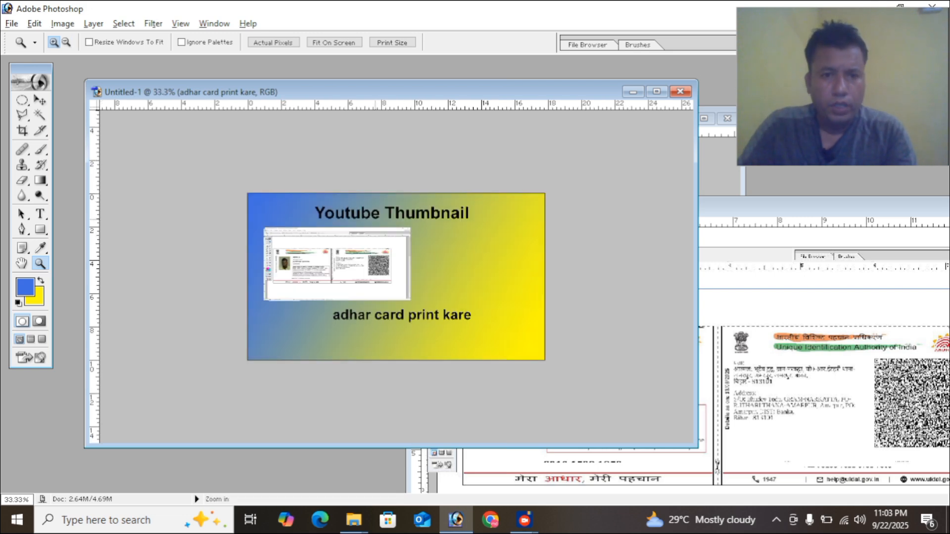
{"action": "key", "text": "alt"}
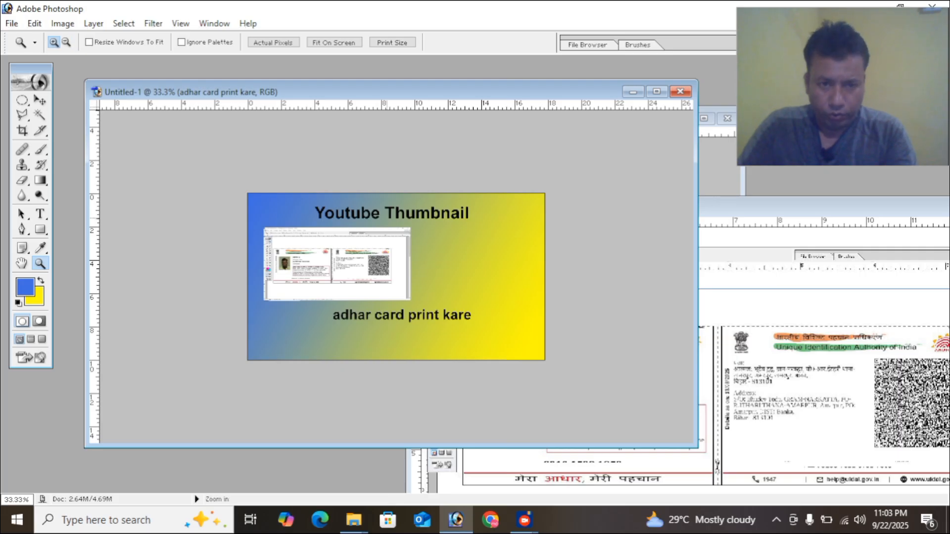
Zoom in on the word "Youtube" in the thumbnail title to 300%
{"action": "left_click", "coordinate": [388, 218]}
{"action": "left_click", "coordinate": [382, 196]}
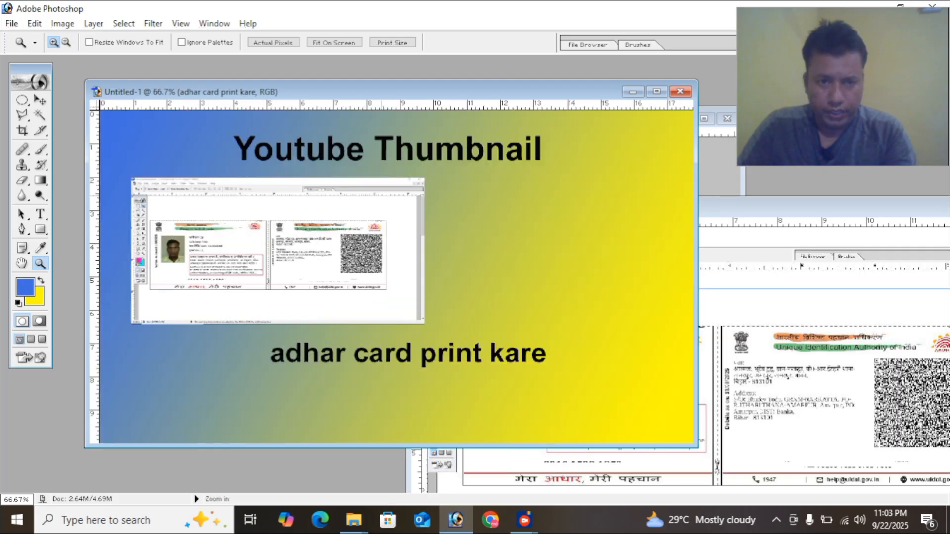
{"action": "left_click", "coordinate": [376, 198]}
{"action": "left_click", "coordinate": [326, 179]}
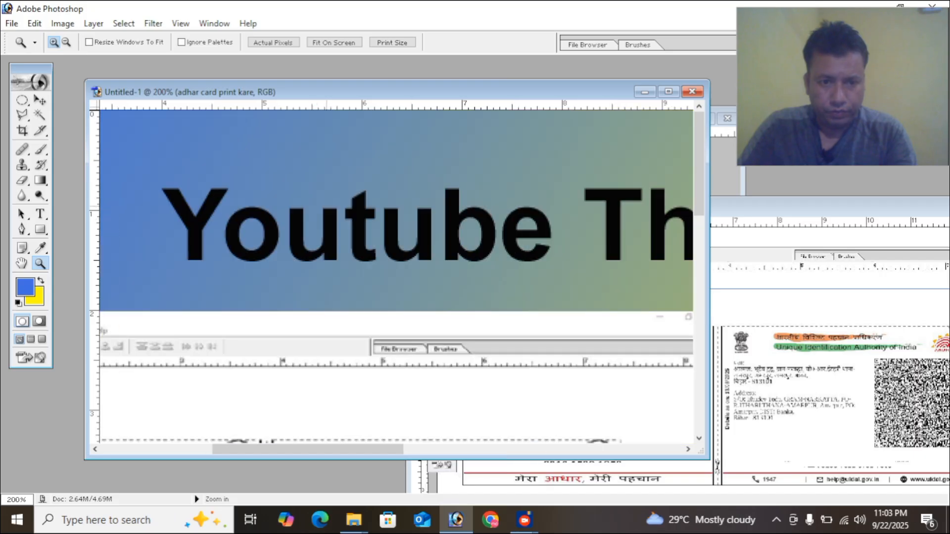
{"action": "left_click", "coordinate": [352, 210]}
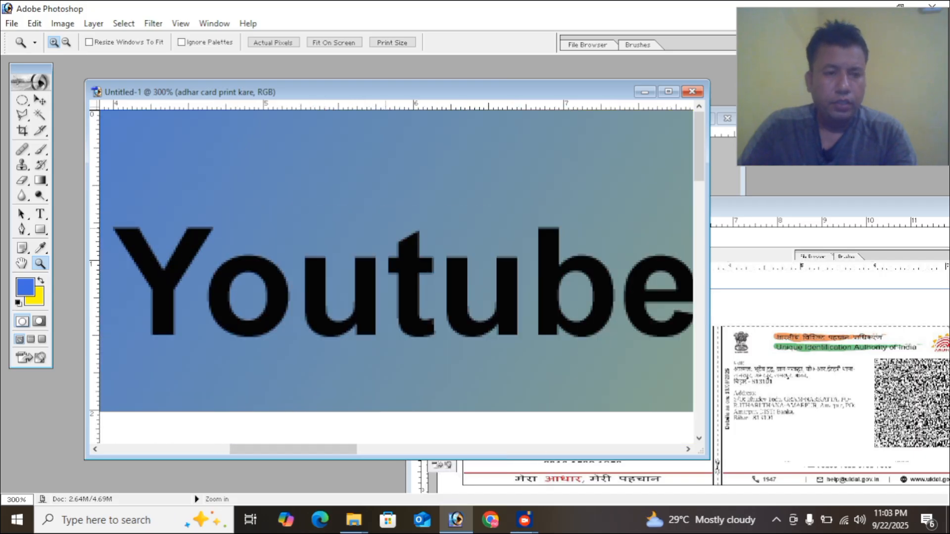
Zoom the thumbnail back out to 50%, and switch to the Hand tool and back to the Zoom tool
{"action": "key", "text": "alt"}
{"action": "left_click", "coordinate": [262, 252]}
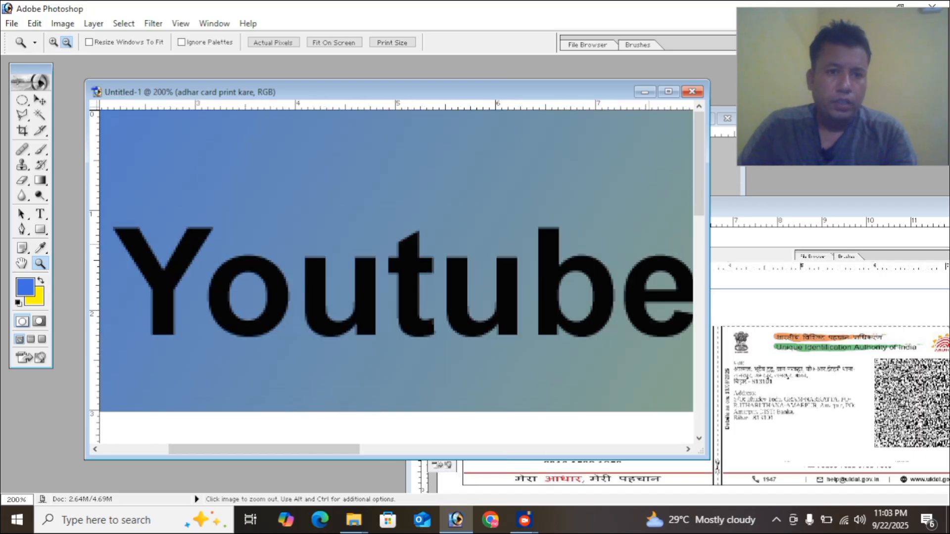
{"action": "left_click", "coordinate": [263, 252]}
{"action": "left_click", "coordinate": [263, 253]}
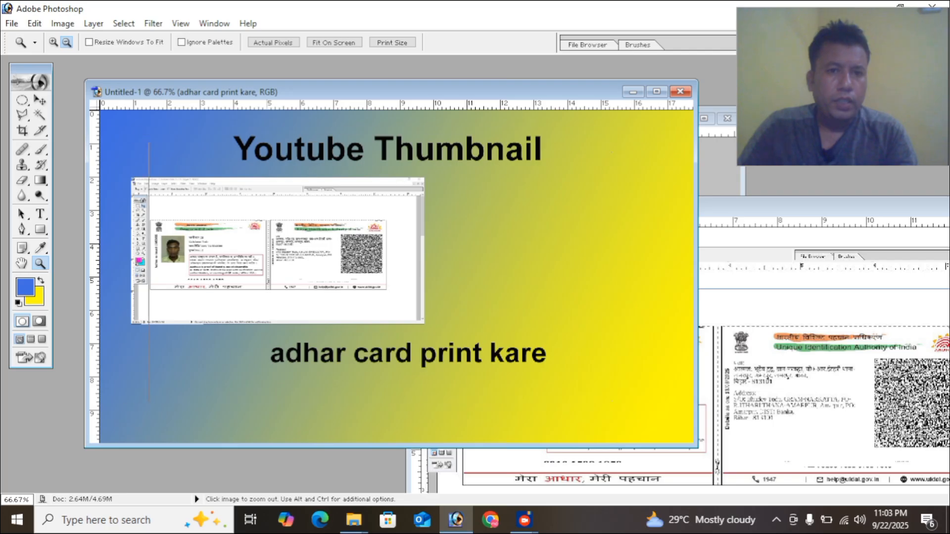
{"action": "left_click", "coordinate": [263, 253]}
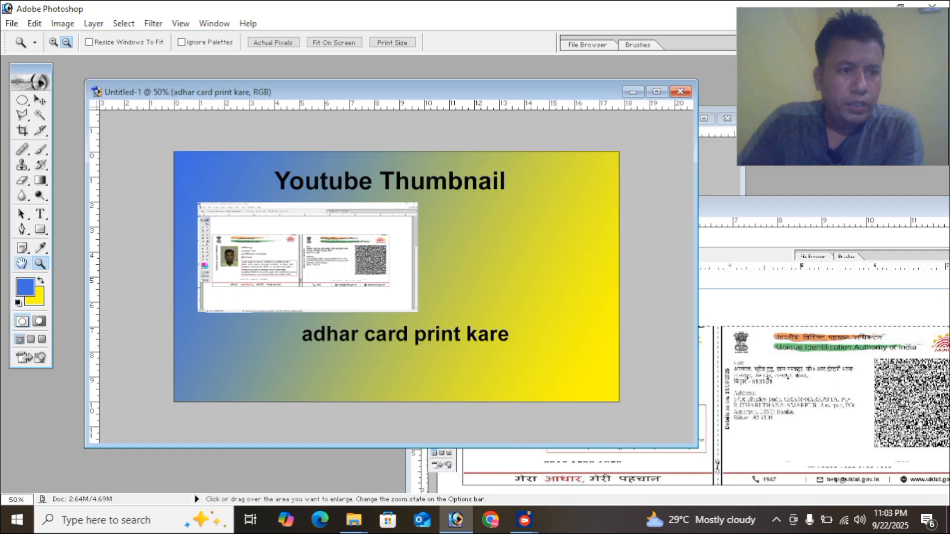
{"action": "left_click", "coordinate": [22, 263]}
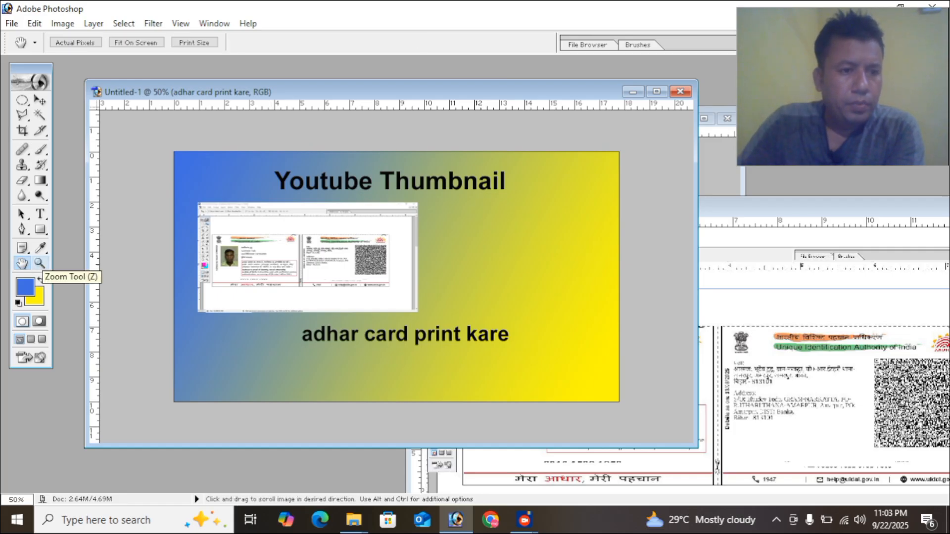
{"action": "left_click", "coordinate": [40, 264]}
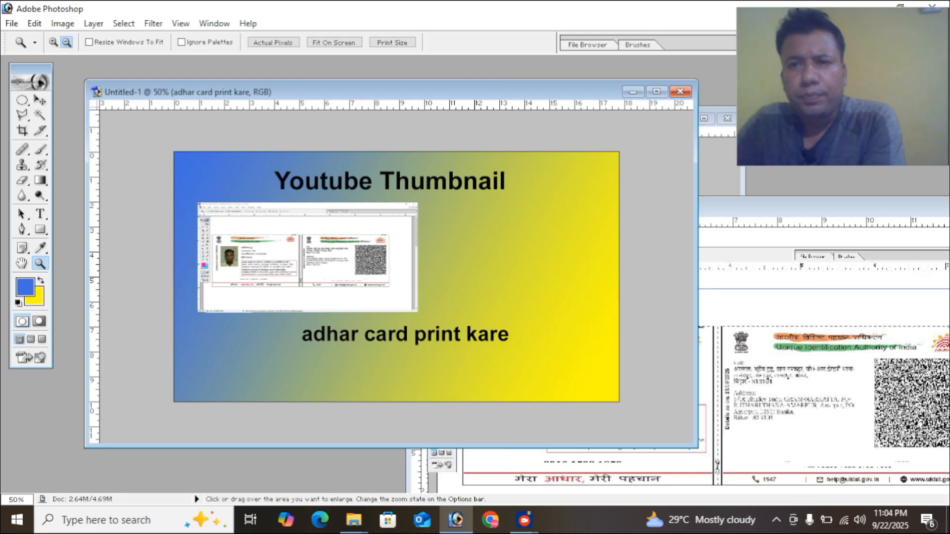
{"action": "left_click", "coordinate": [525, 519]}
{"action": "left_click", "coordinate": [594, 446]}
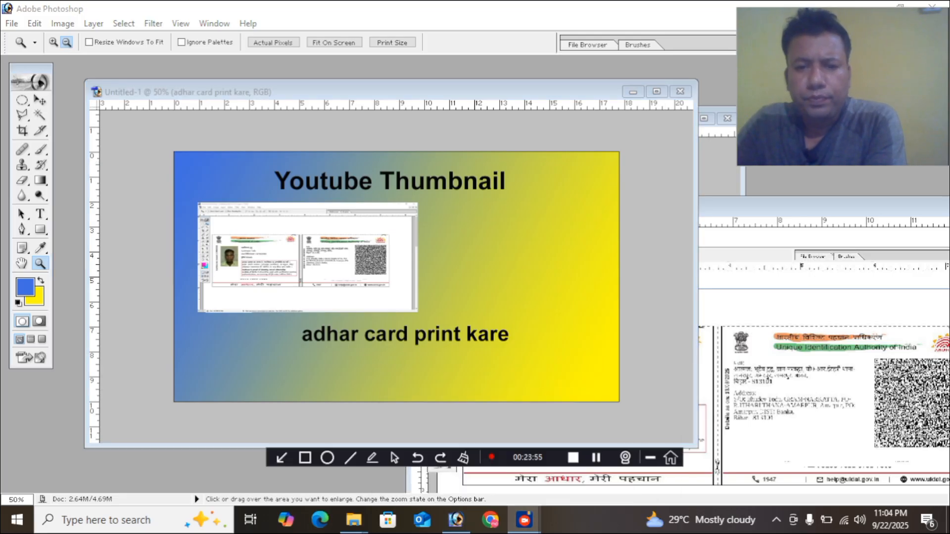